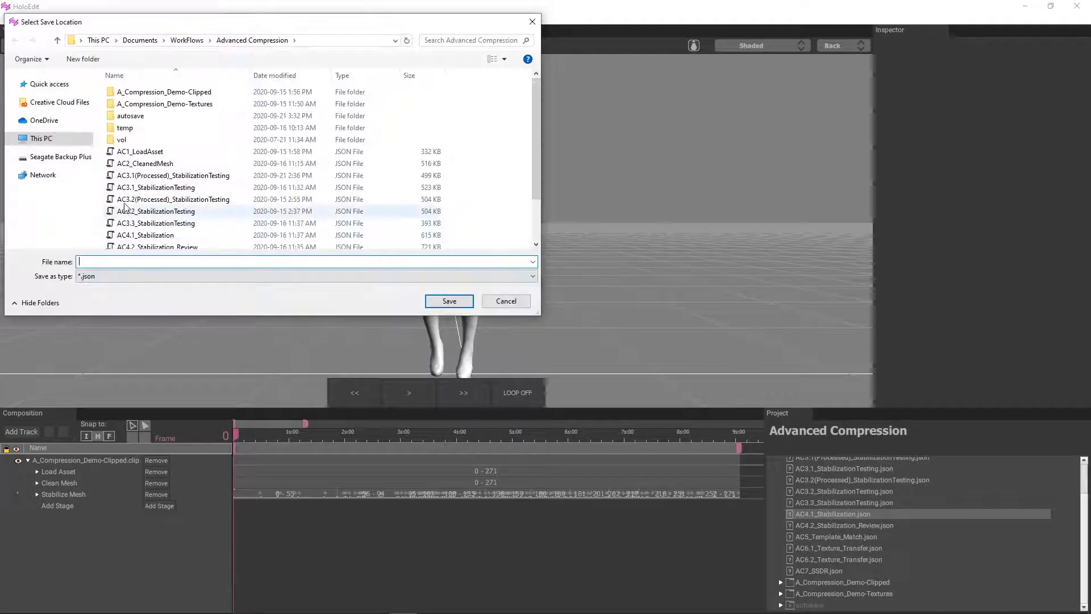
scroll(168, 196, "down", 2)
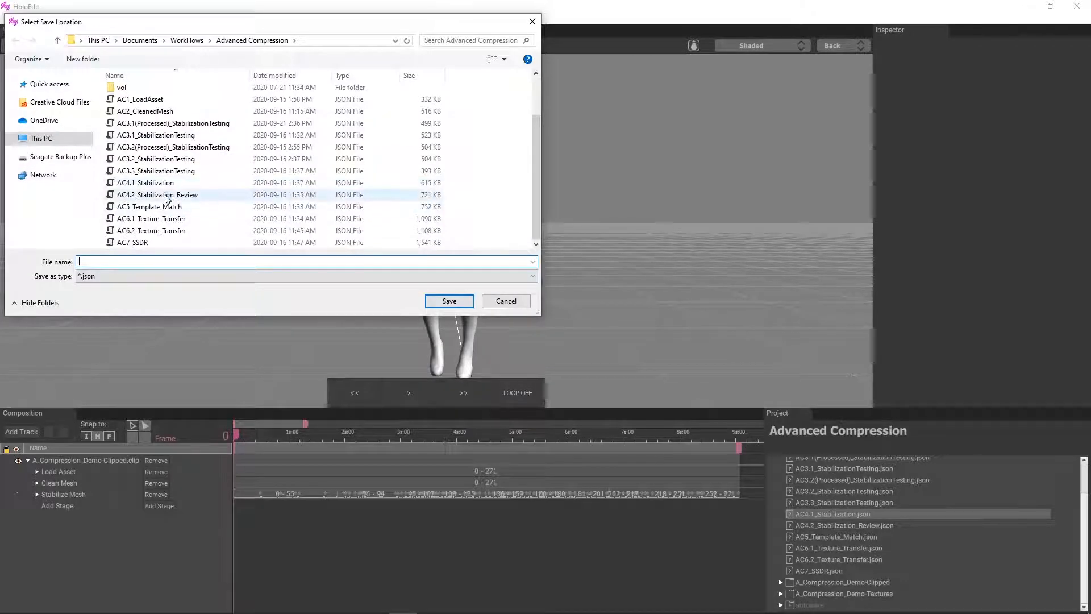
left_click(164, 183)
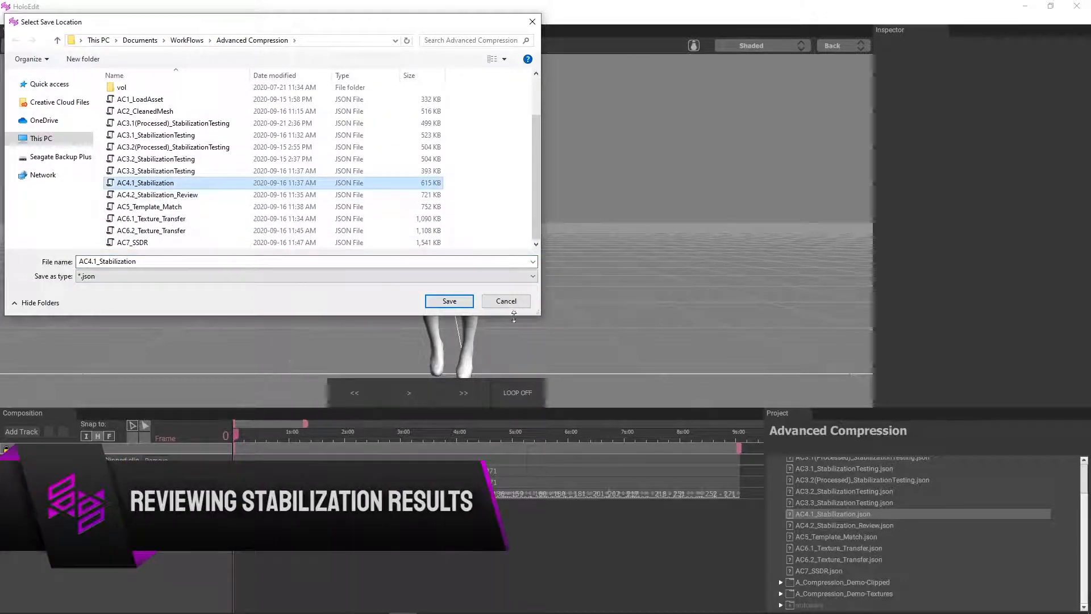
left_click(505, 301)
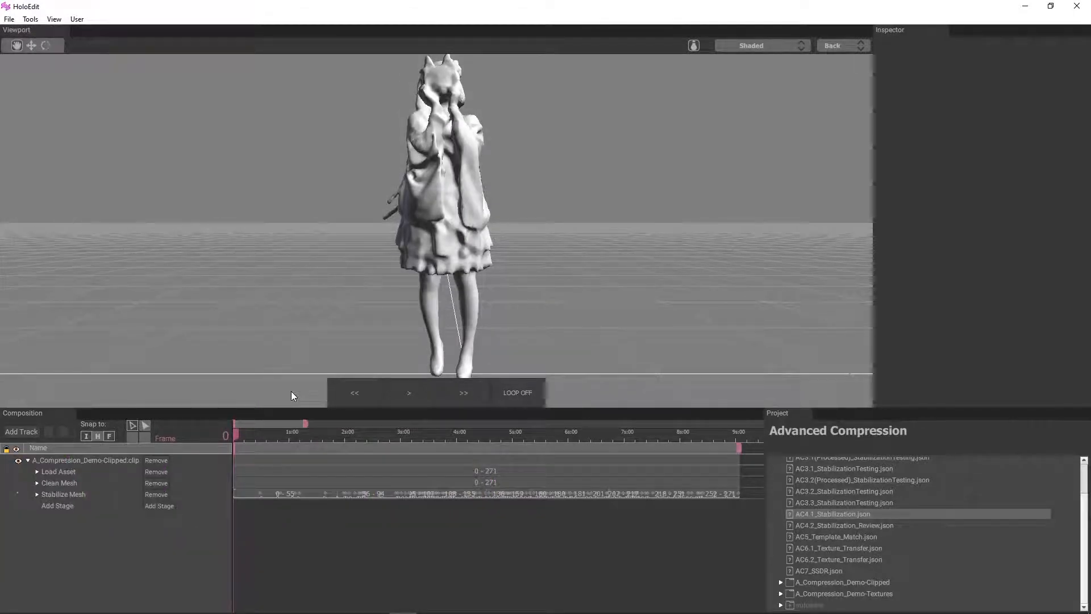
Play back the stabilized clip with looping turned on, then pause it
left_click(415, 391)
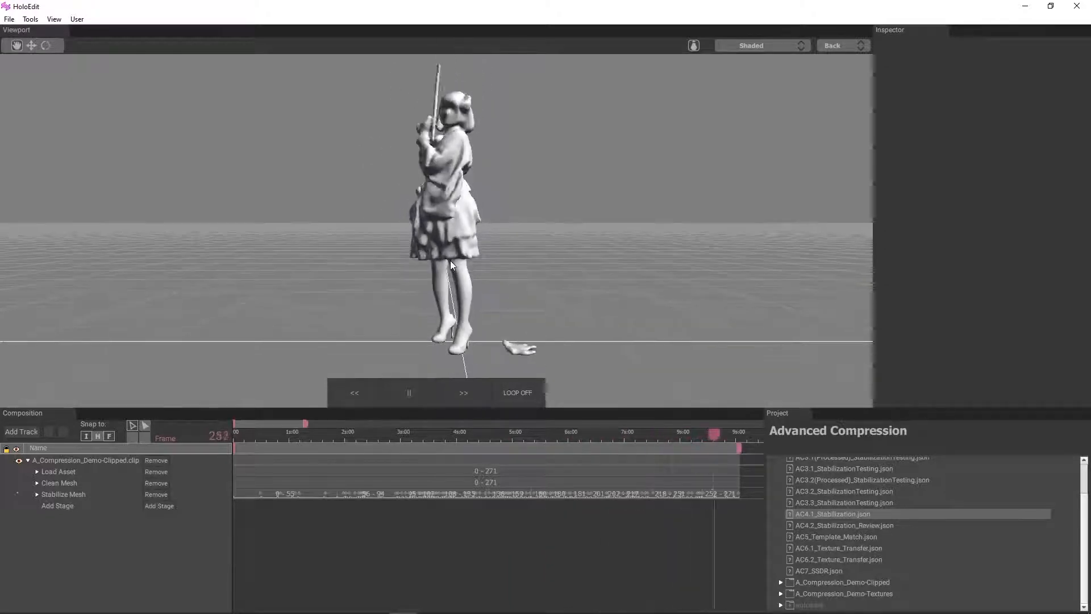
left_click(516, 392)
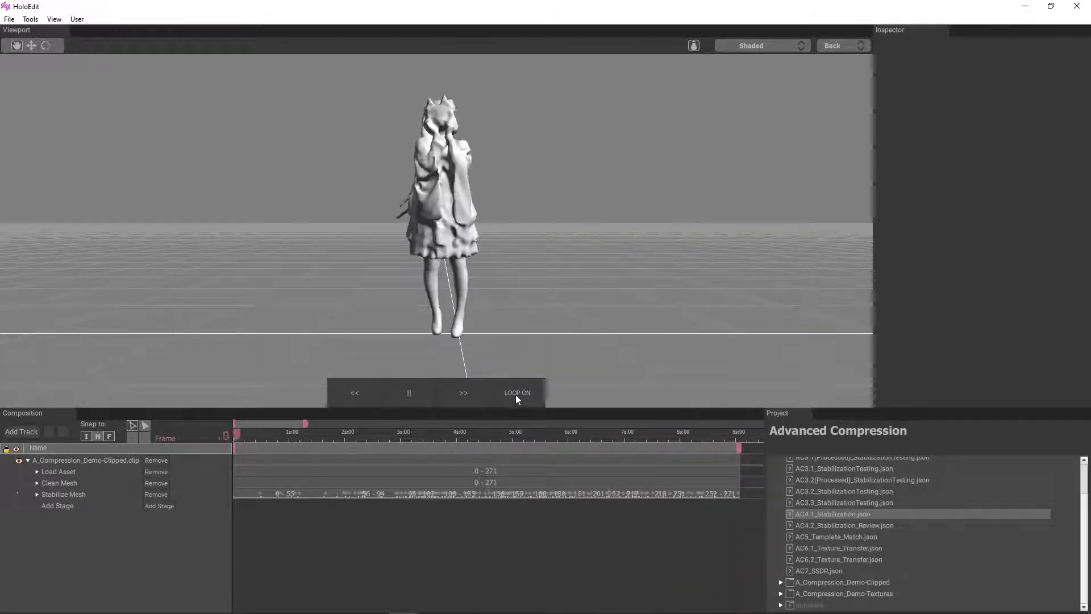
left_click(418, 384)
Inspect the stabilized mesh from the front, back and above at frames 256 and 157
mouse_move(698, 435)
left_mouse_down()
mouse_move(660, 441)
mouse_move(711, 449)
left_mouse_up()
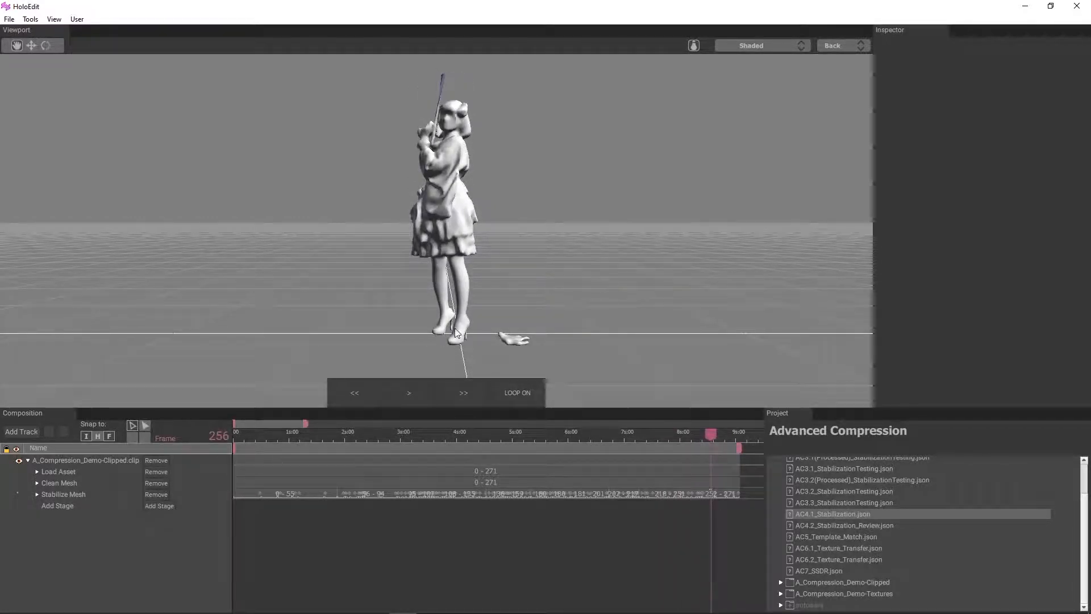
left_click_drag(389, 289, 468, 266)
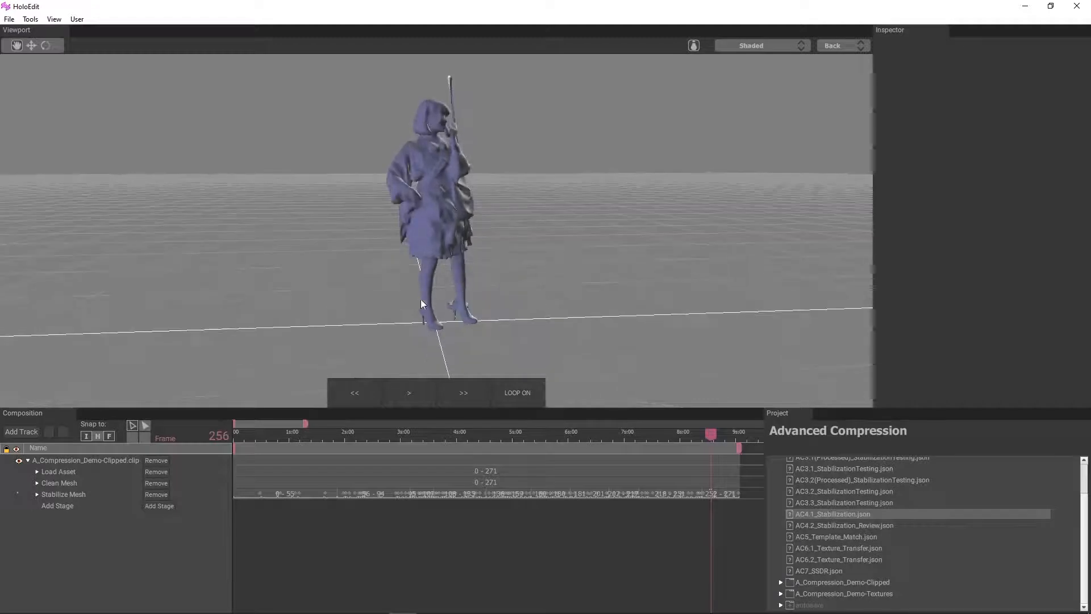
left_click_drag(711, 434, 527, 500)
scroll(523, 364, "up", 5)
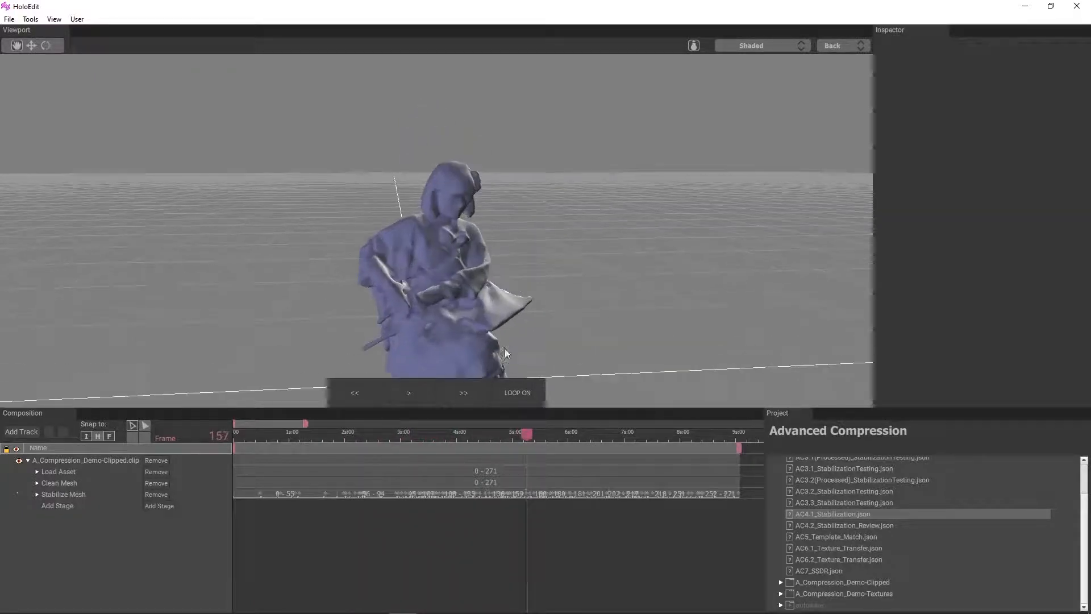
middle_click_drag(580, 308, 457, 216)
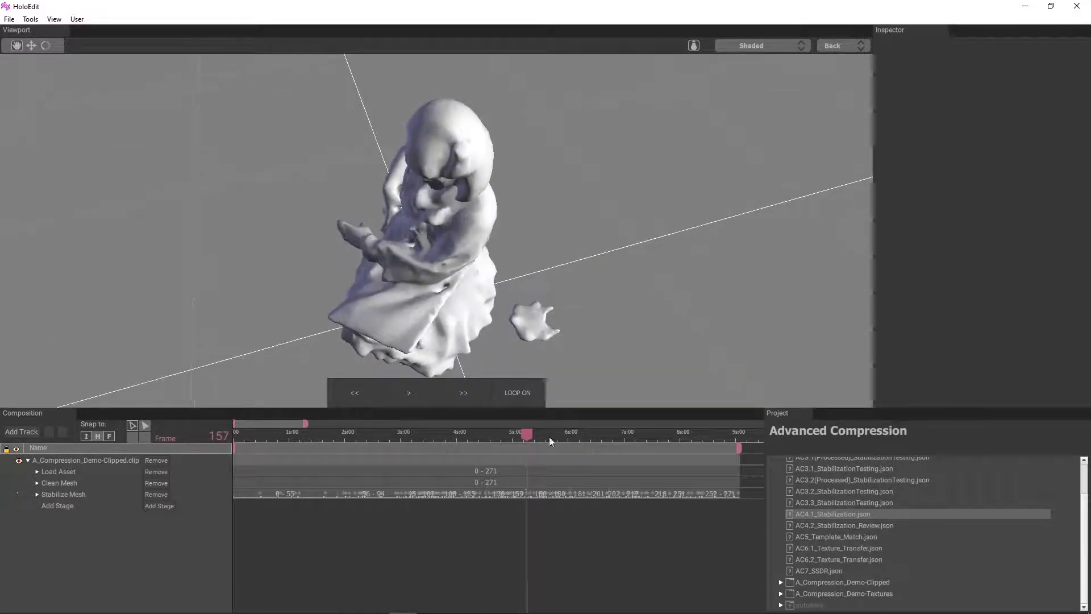
Inspect the stabilized mesh up close on an earlier frame and from behind at frame 223
left_click_drag(527, 434, 507, 434)
mouse_move(441, 323)
middle_mouse_down()
mouse_move(366, 337)
mouse_move(434, 335)
mouse_move(440, 304)
middle_mouse_up()
scroll(366, 337, "up", 2)
left_click_drag(507, 434, 650, 449)
scroll(401, 146, "down", 4)
mouse_move(400, 145)
middle_mouse_down()
mouse_move(438, 214)
mouse_move(358, 214)
mouse_move(415, 218)
mouse_move(408, 140)
middle_mouse_up()
scroll(408, 140, "up", 3)
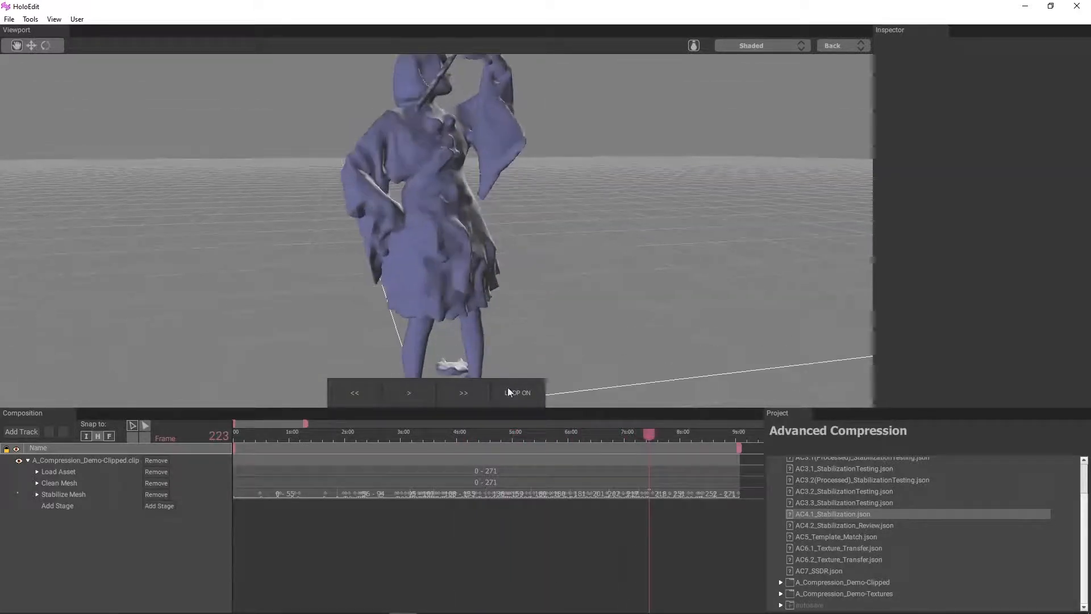
Return to frame 0 and compare the Load Asset and Stabilize Mesh stages using the Heatmap mode
left_click_drag(362, 435, 227, 438)
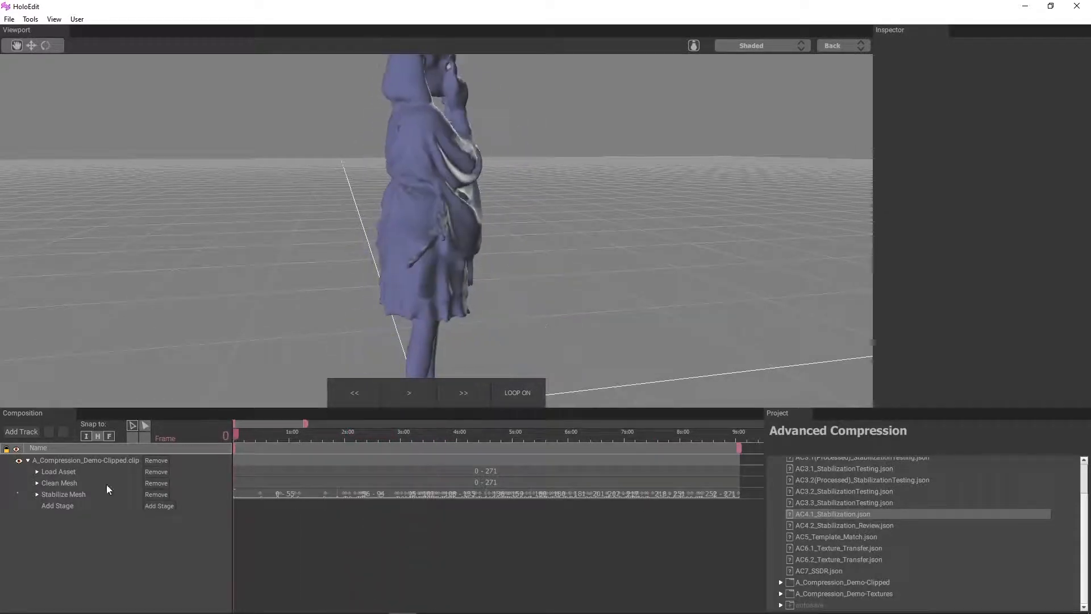
left_click_drag(512, 233, 341, 215)
scroll(340, 213, "up", 2)
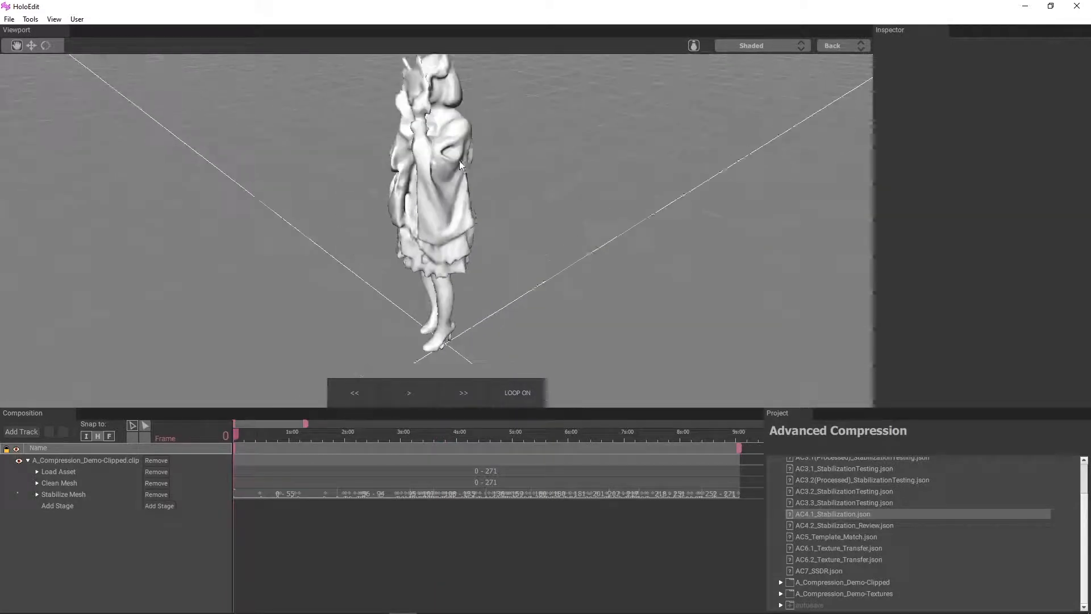
left_click(59, 471)
left_click(79, 493, "ctrl")
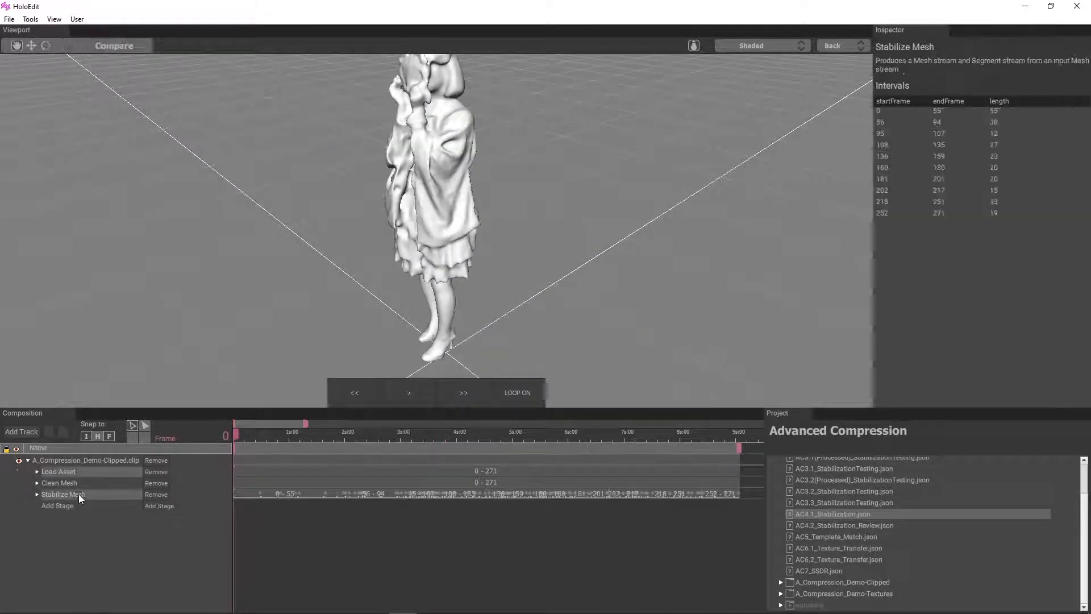
left_click(114, 45)
left_click(798, 45)
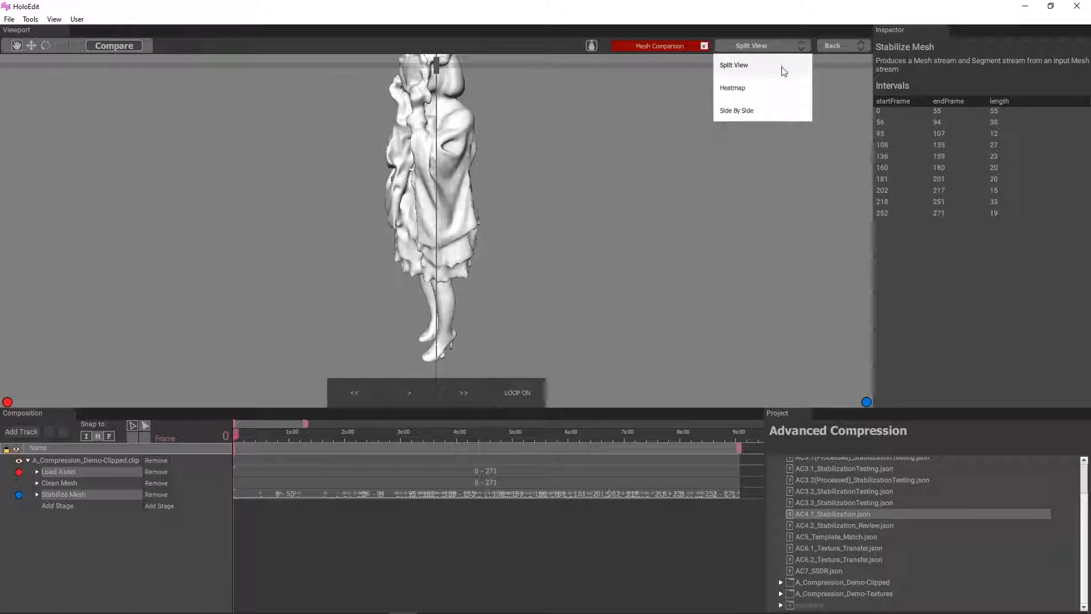
left_click(761, 86)
Play the heatmap comparison on the whole figure and pause it at frame 89
scroll(341, 234, "down", 2)
left_click_drag(339, 236, 418, 359)
left_click(425, 398)
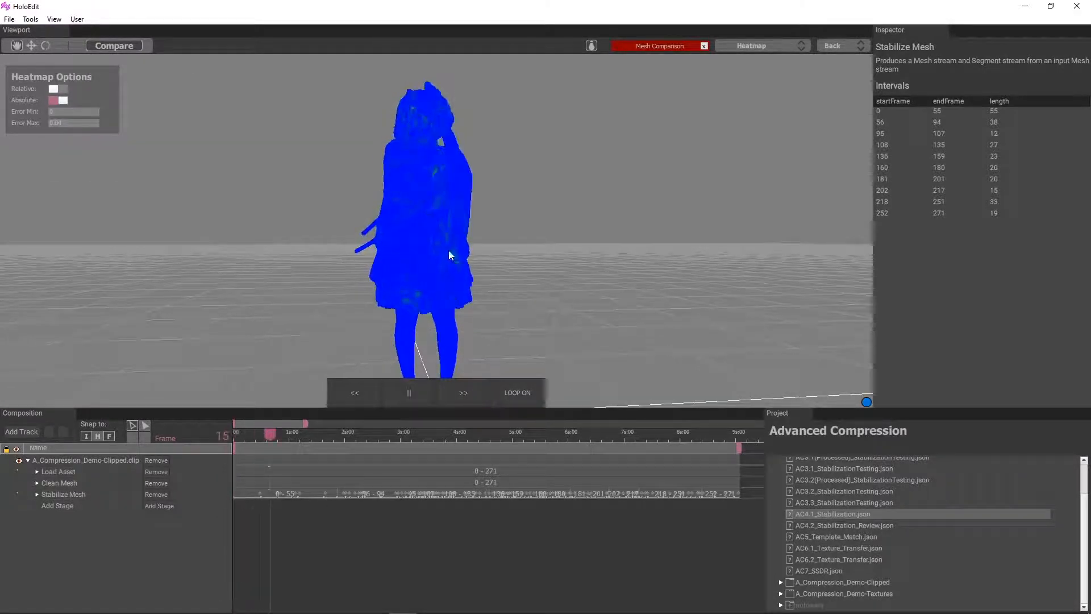
left_click(410, 392)
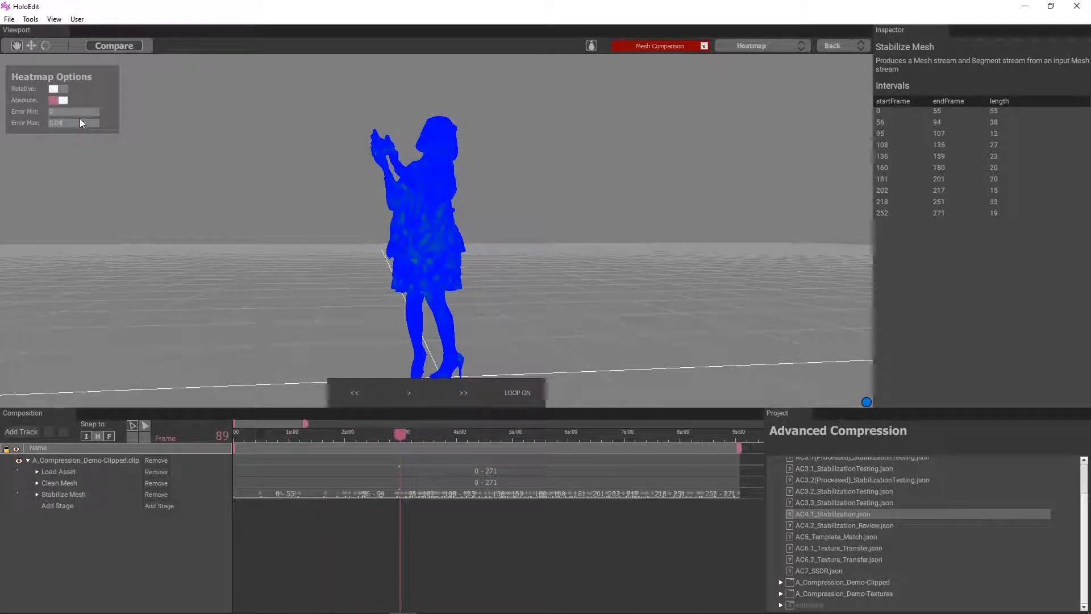
Set the heatmap's Error Max to 0.025 and examine the error colours at frames 59 and 231
type("0.0")
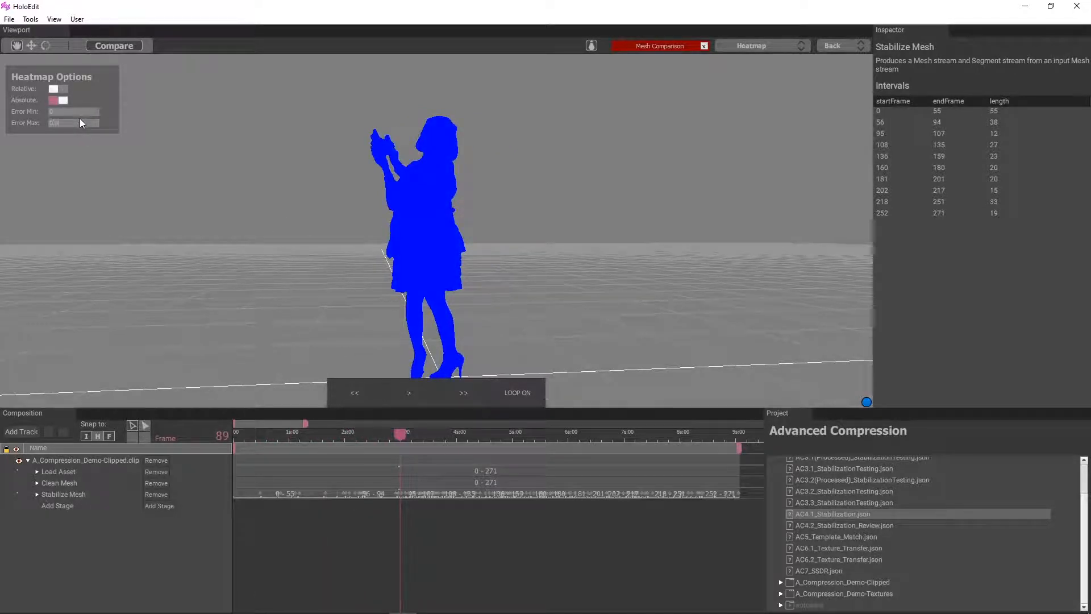
type("25")
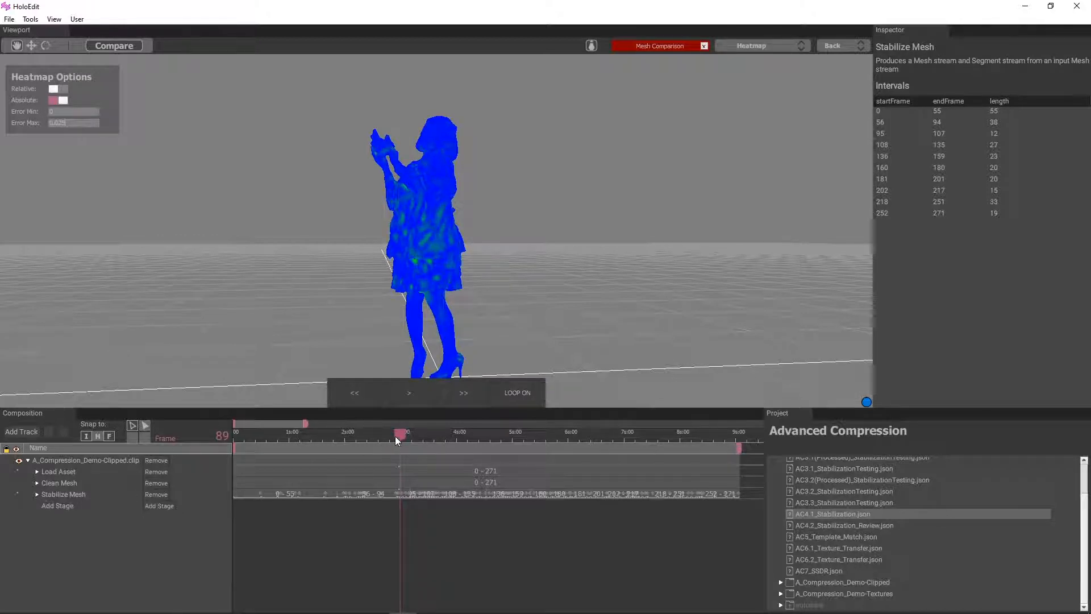
left_click_drag(396, 440, 344, 445)
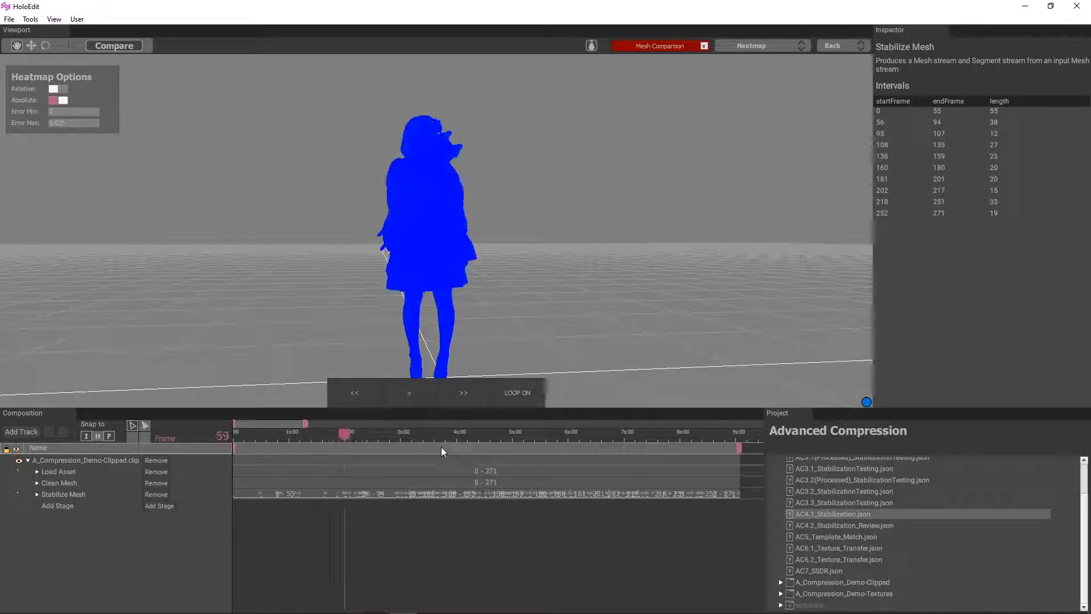
left_click_drag(440, 446, 663, 476)
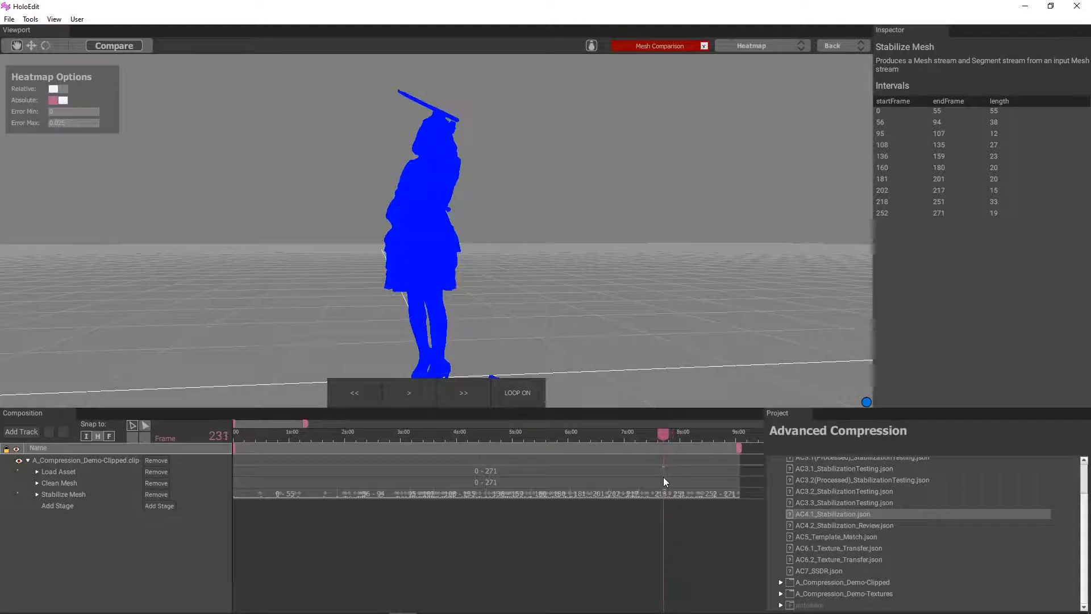
Add a second Stabilize Mesh stage to the clip and, at frame 3, select the first stage's 202–217 interval
left_click(167, 504)
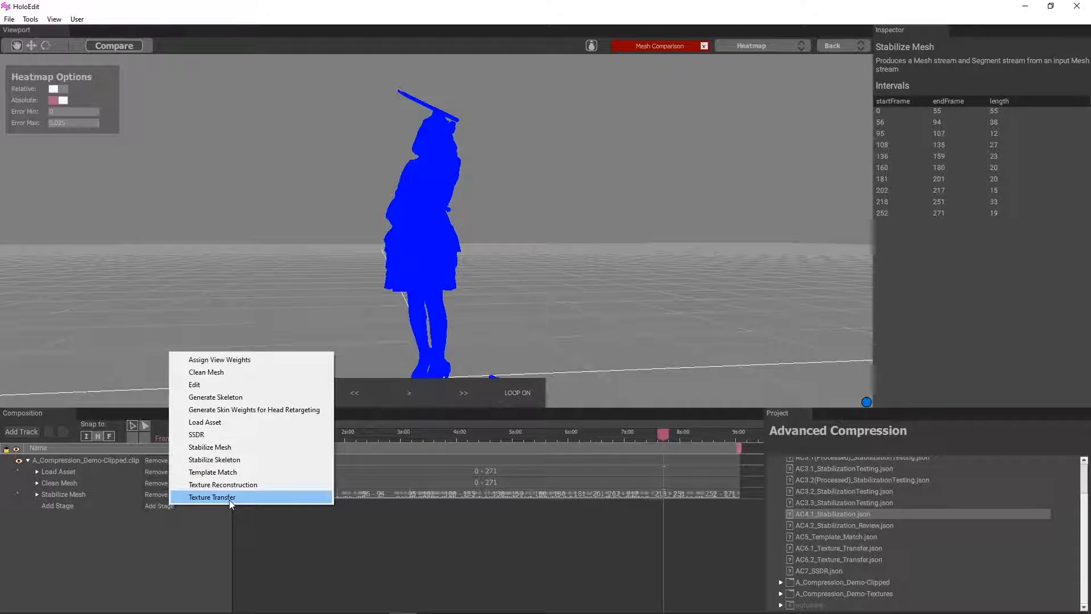
left_click(229, 450)
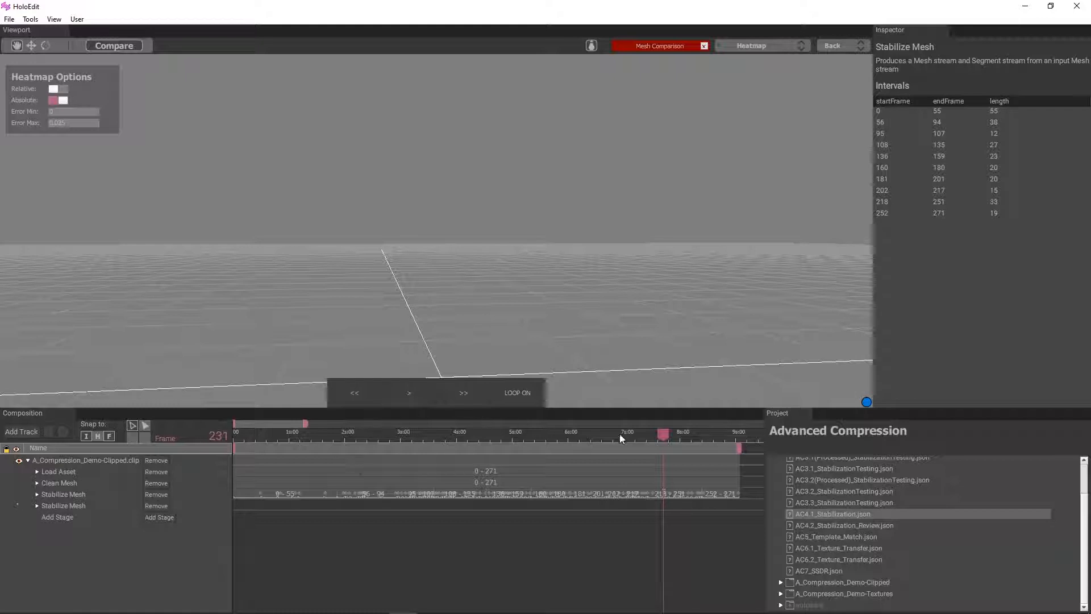
left_click_drag(653, 432, 239, 592)
left_click(625, 493)
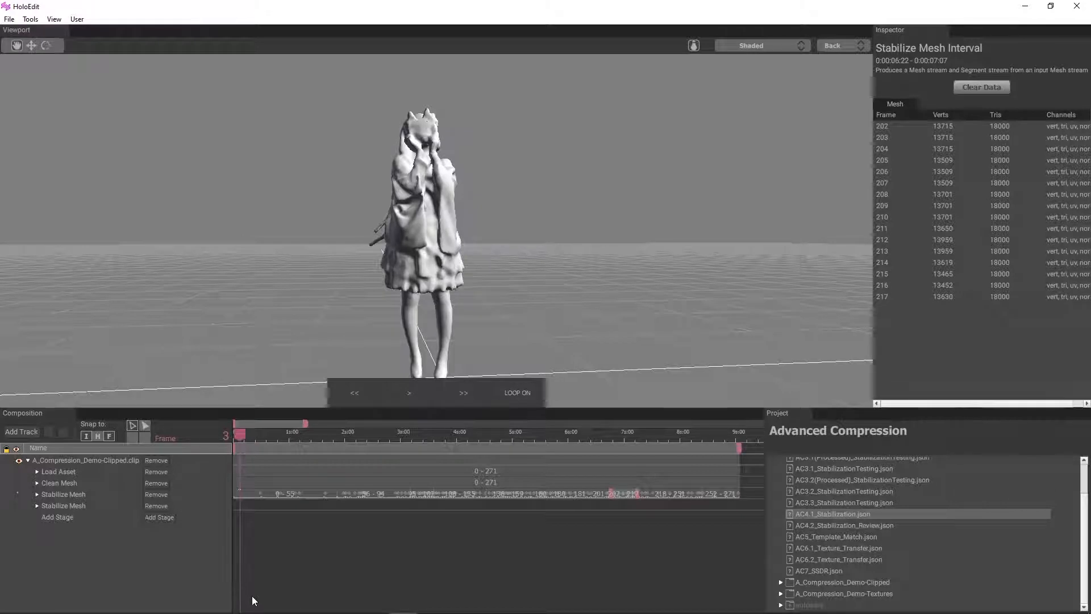
Expand the second Stabilize Mesh stage's parameters and set alphaRigid to 125
left_click(37, 505)
scroll(138, 482, "down", 3)
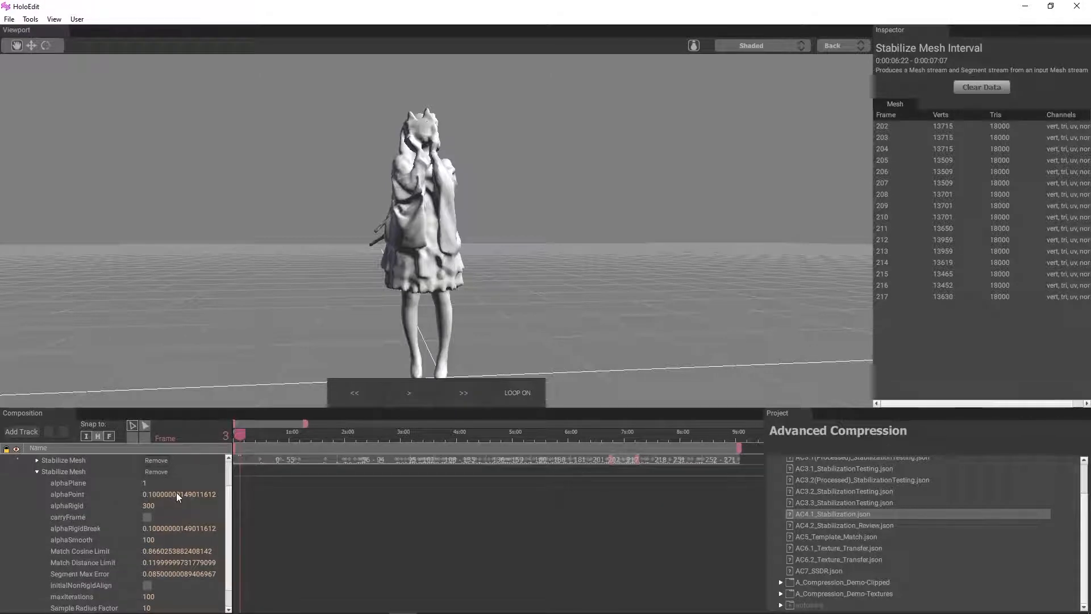
double_click(177, 495)
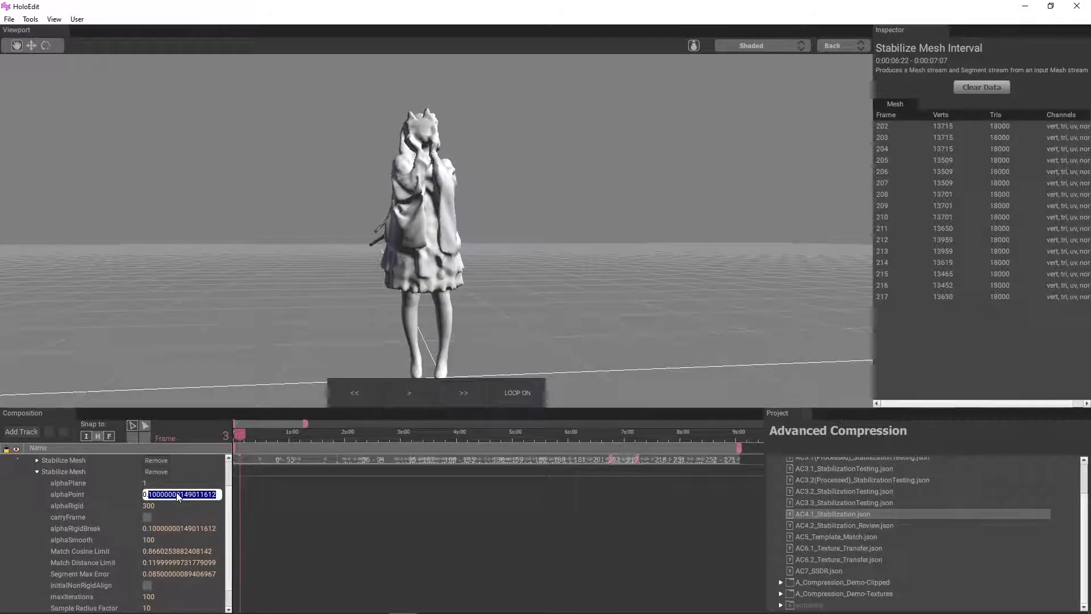
double_click(149, 506)
type("125")
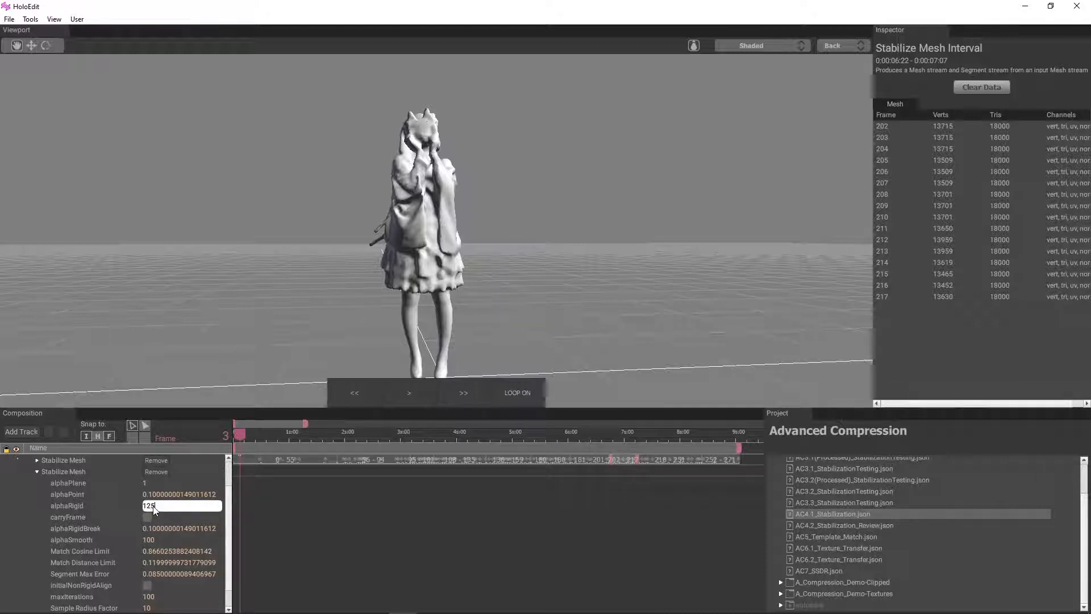
key("Return")
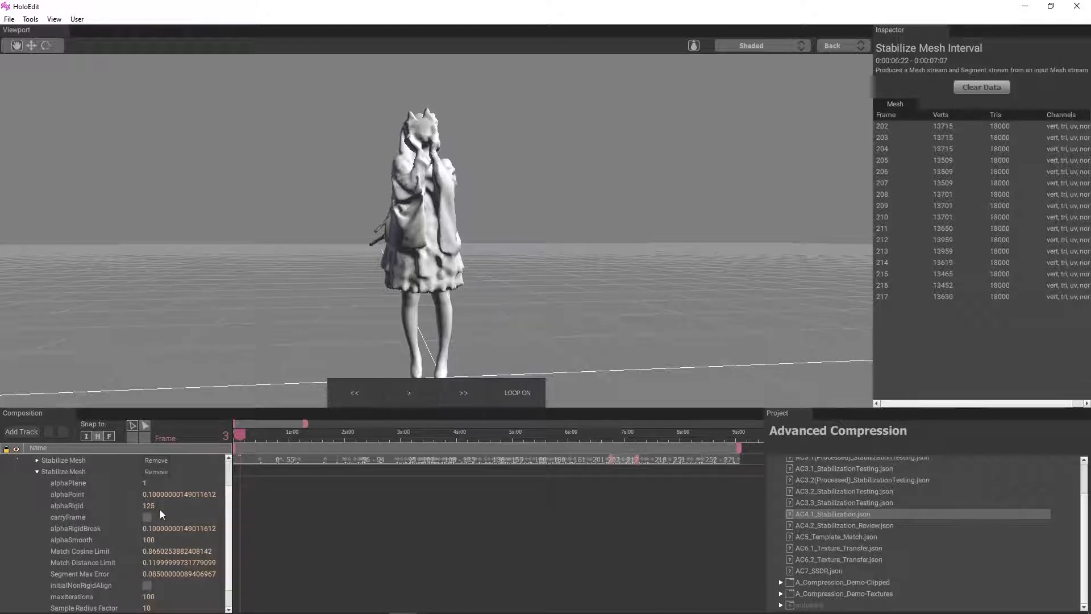
Enable carryFrame and set alphaSmooth to 200 for the second Stabilize Mesh stage
left_click(147, 516)
double_click(150, 538)
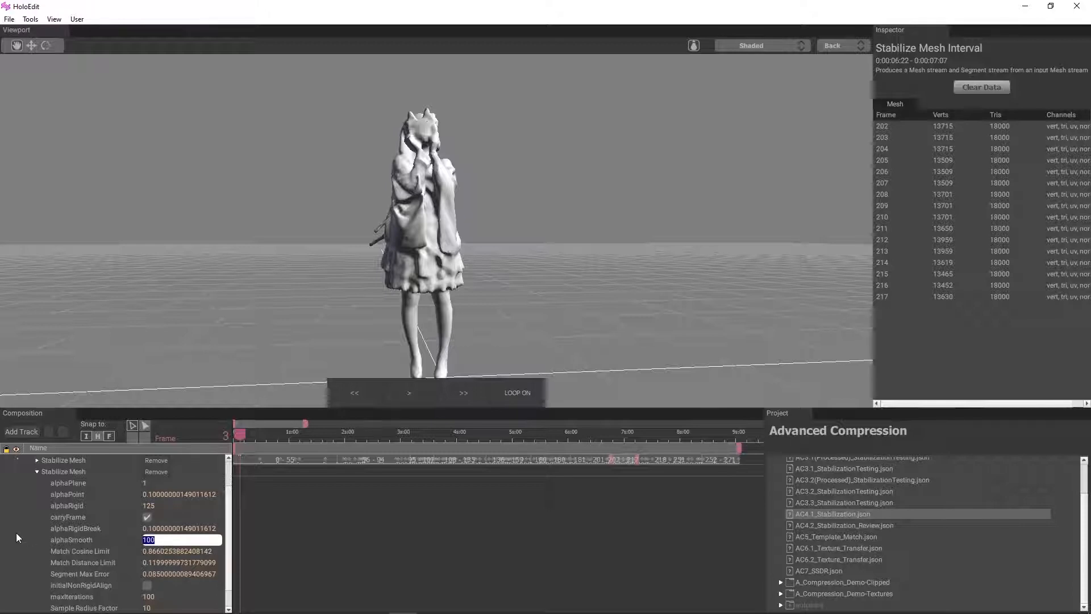
type("200")
key("Return")
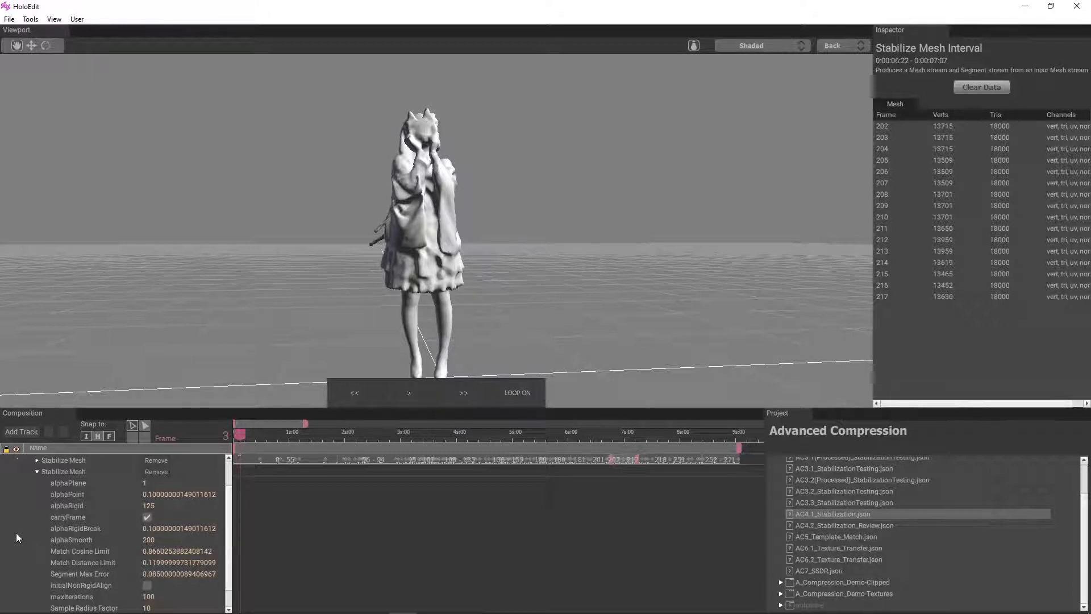
Set the second stage's Match Distance Limit to 0.05 and Segment Max Error to 0.03
left_click_drag(164, 562, 154, 559)
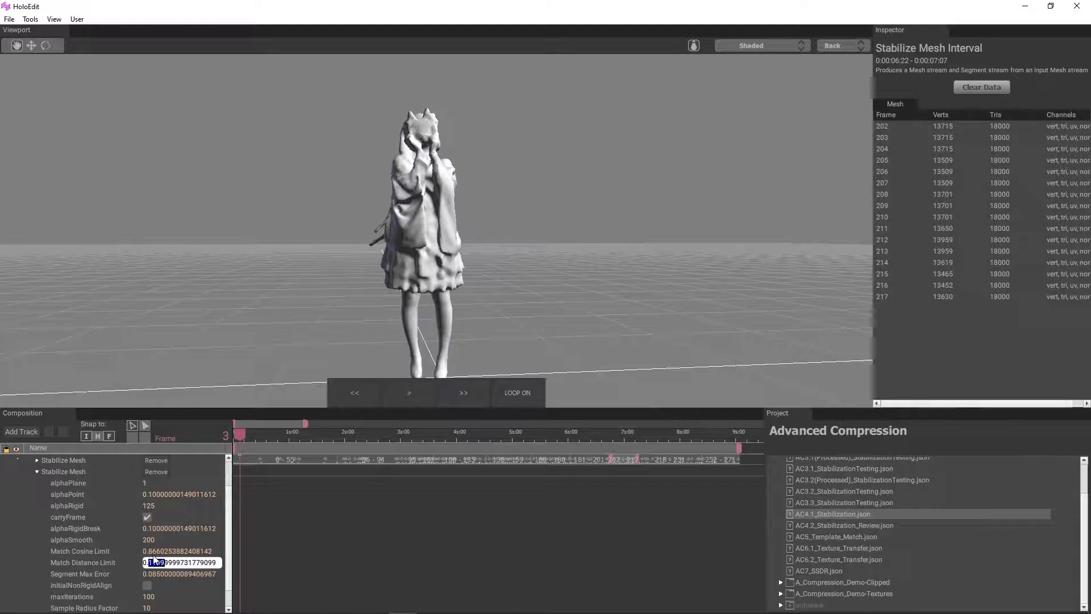
type("05")
key("Return")
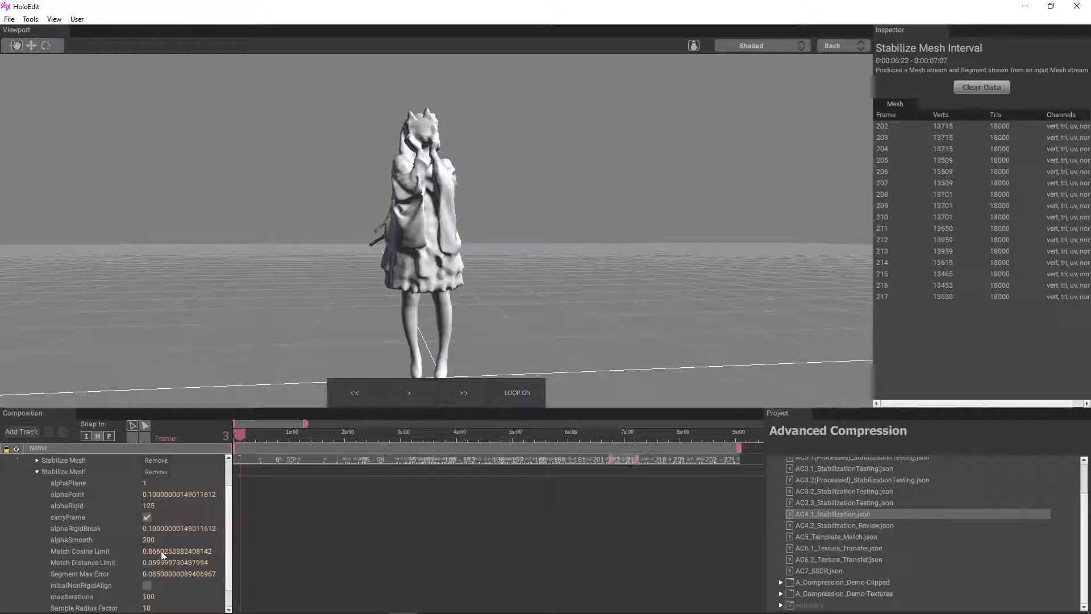
type("05")
key("Return")
scroll(163, 556, "down", 2)
double_click(163, 552)
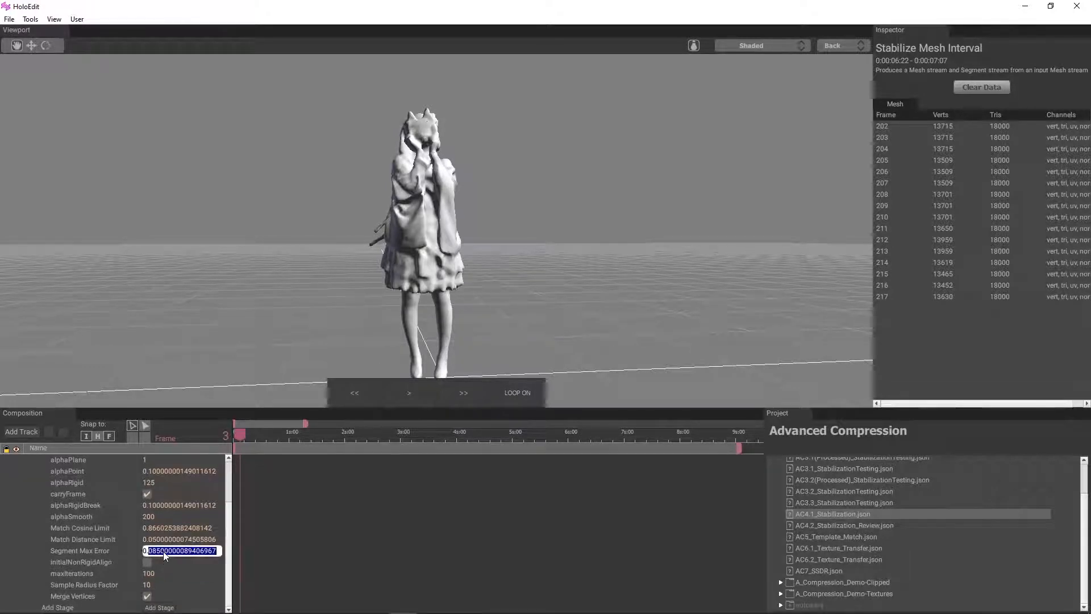
type("03")
key("Return")
Set the second stage's Sample Radius Factor to 14 and collapse its parameter list
left_click(156, 585)
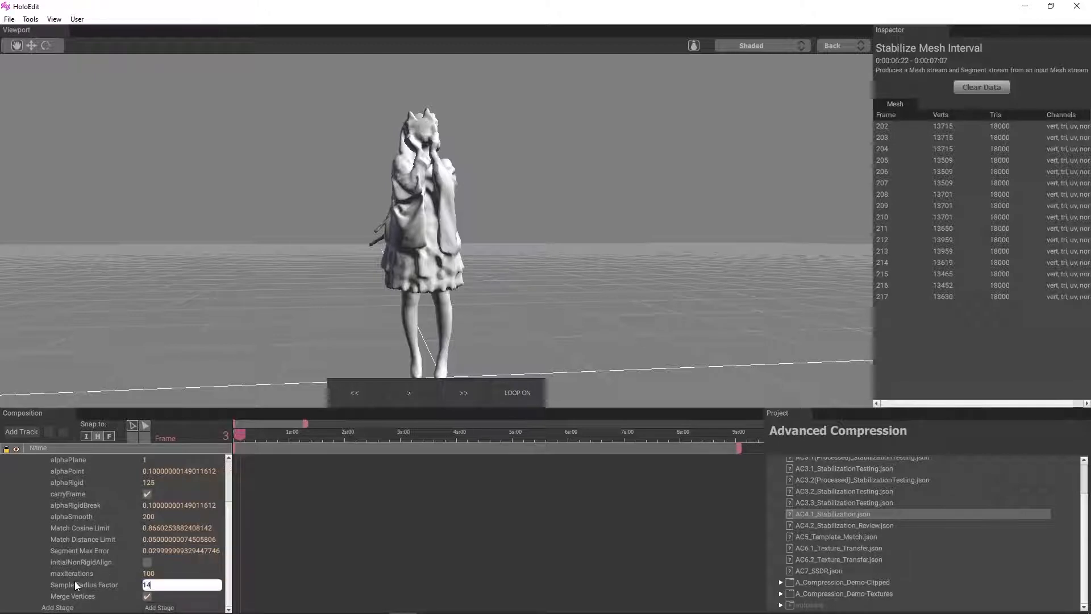
key("Return")
scroll(76, 491, "up", 2)
scroll(57, 500, "up", 1)
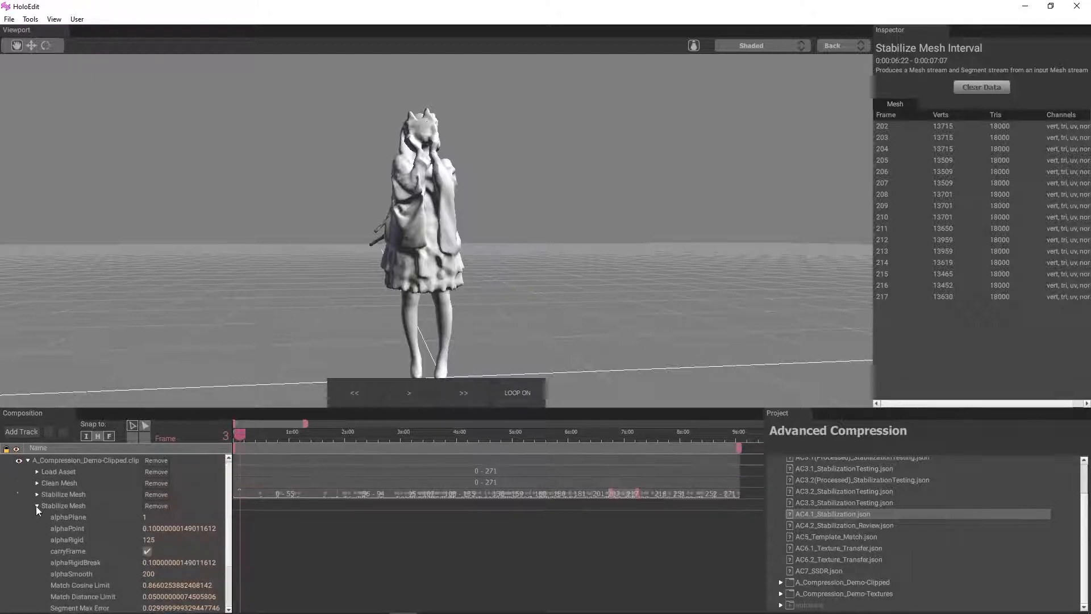
left_click(36, 505)
scroll(362, 333, "up", 1)
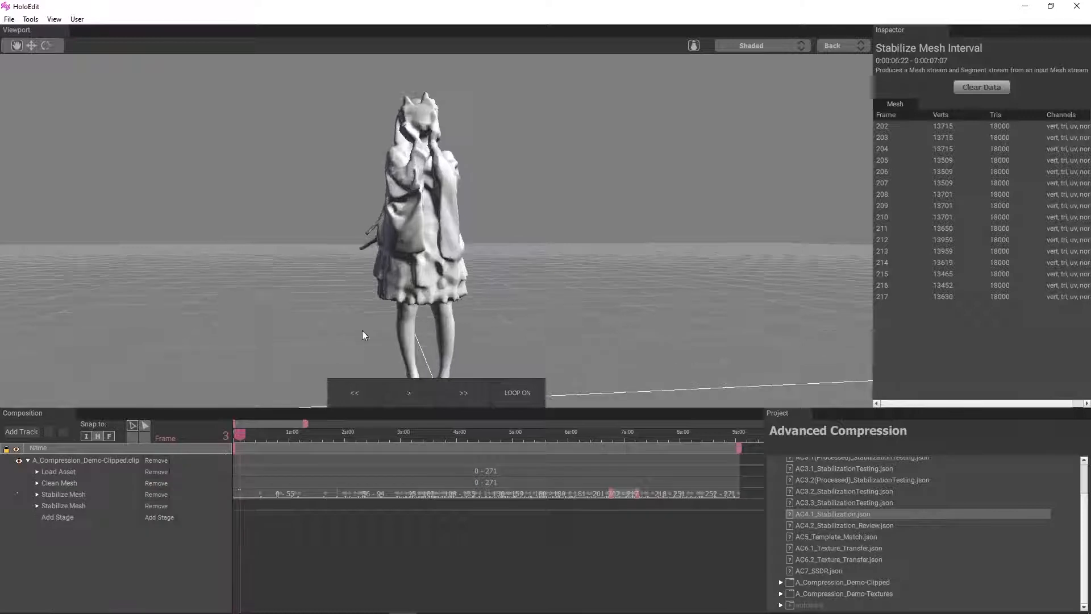
Compare the Load Asset mesh with the first Stabilize Mesh stage and display the comparison as a Heatmap
left_click(305, 492)
left_click(59, 471)
left_click(63, 494, "ctrl")
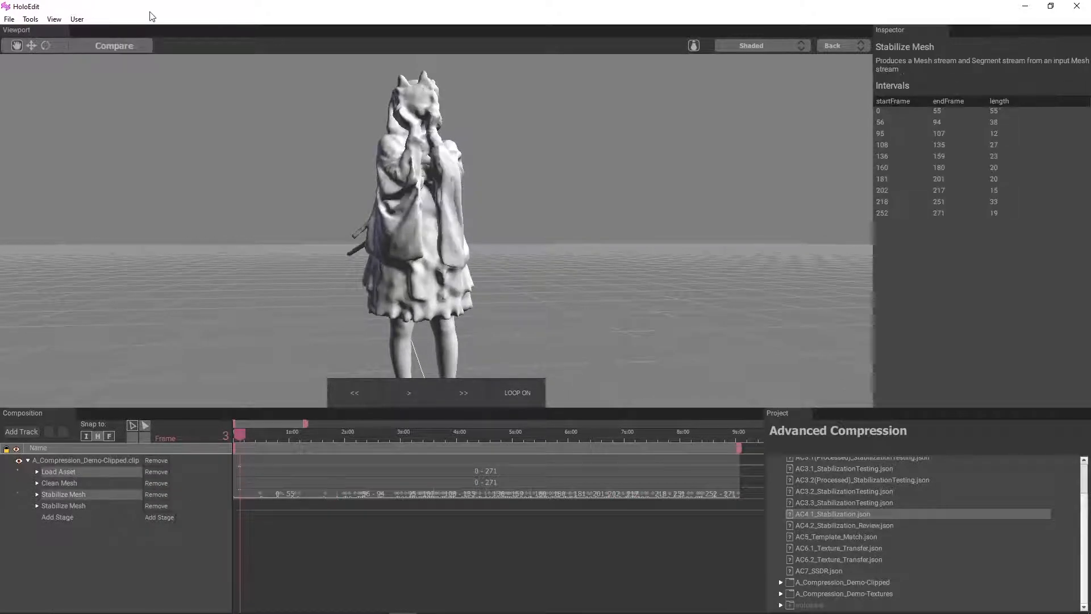
left_click(113, 45)
left_click(751, 45)
left_click(733, 87)
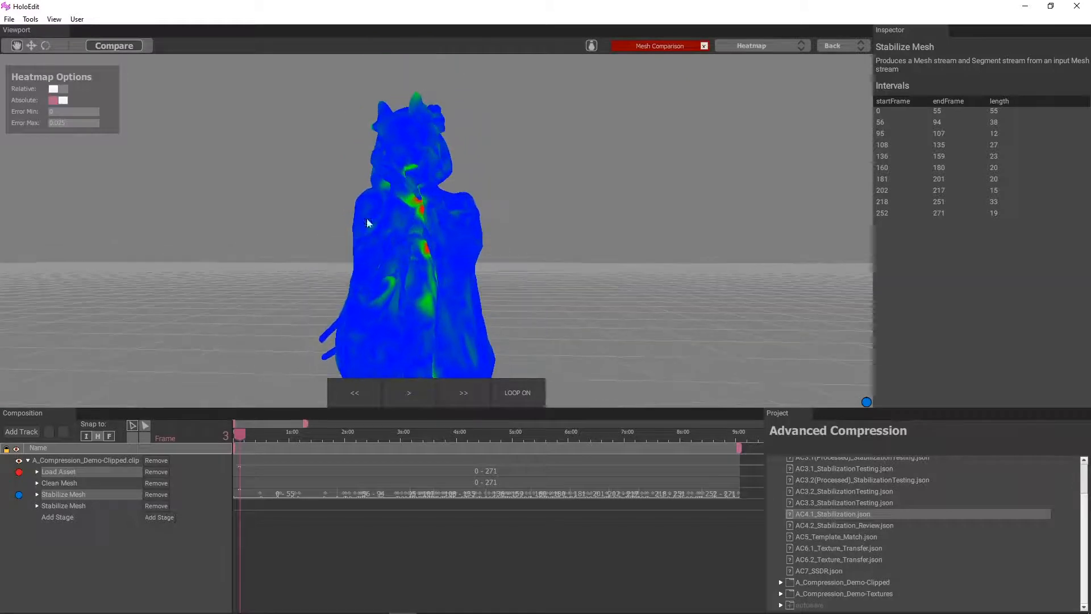
Check the heatmap from frame 0 to 14 and add a 0–14 interval to the second Stabilize Mesh stage
mouse_move(240, 436)
left_mouse_down()
mouse_move(253, 432)
mouse_move(230, 434)
left_mouse_up()
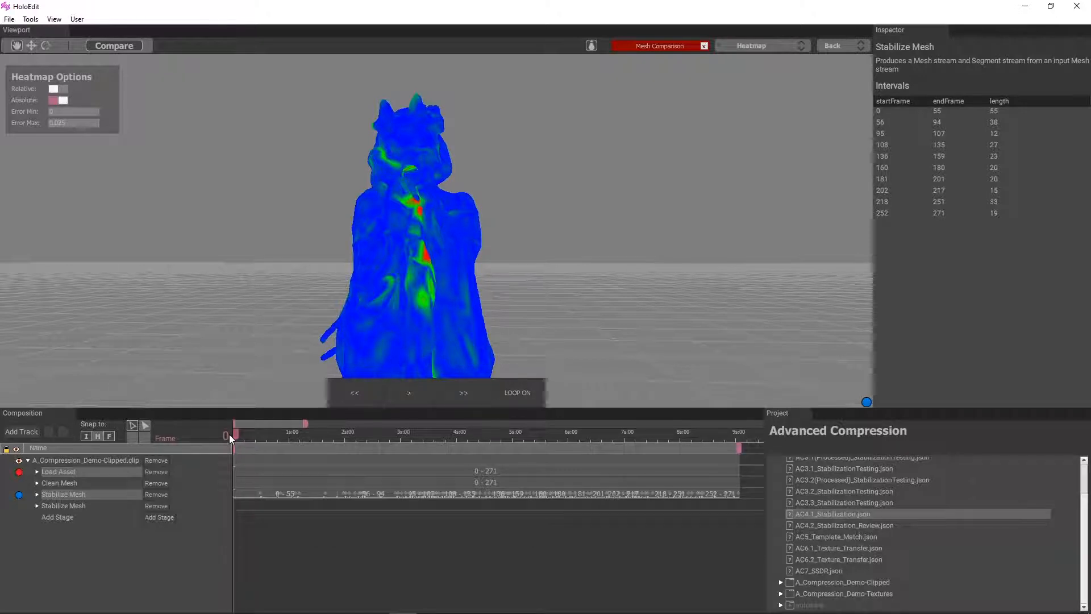
left_click_drag(233, 435, 260, 442)
left_click(261, 504)
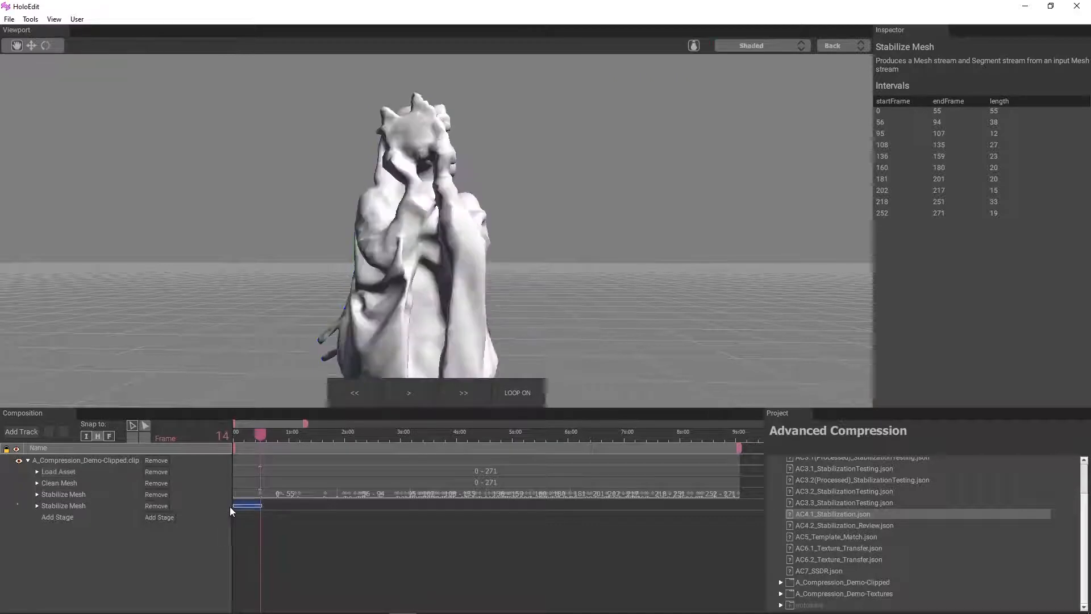
right_click(241, 504)
left_click(251, 513)
Restore the Heatmap comparison between Load Asset and the first Stabilize Mesh stage at frame 14
left_click(61, 473)
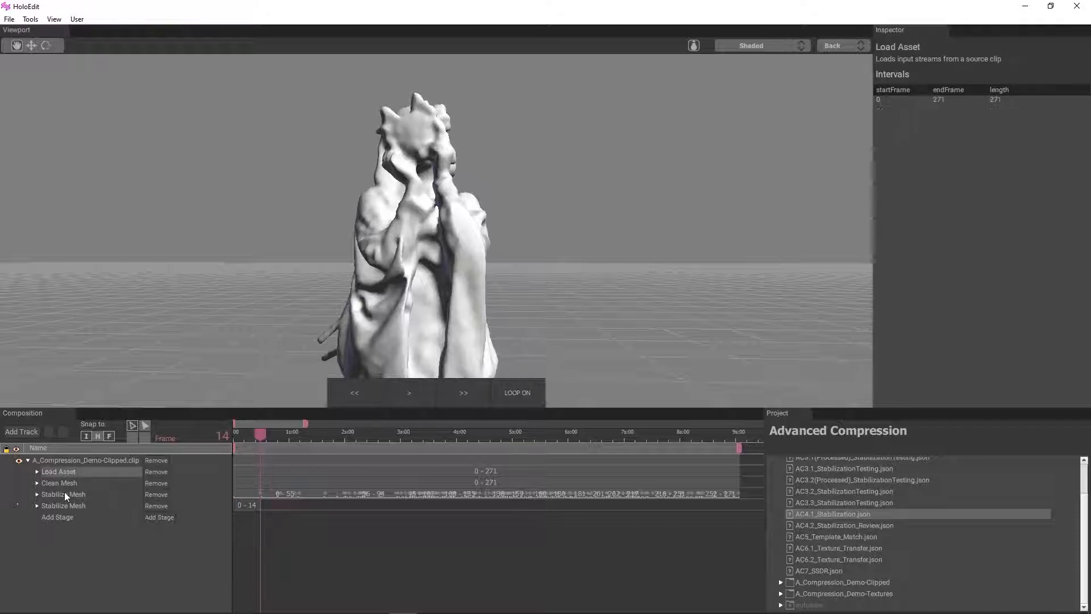
left_click(64, 494, "ctrl")
left_click(114, 45)
left_click(733, 88)
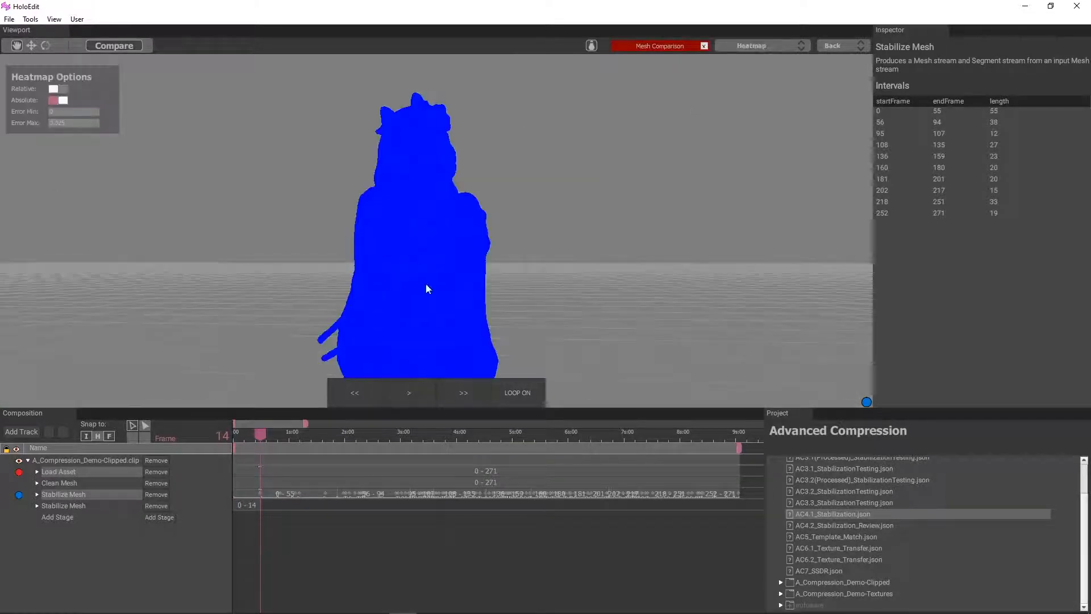
Examine the heatmap from several angles between frames 14 and 48 for areas of high stabilization error
left_click_drag(269, 435, 314, 435)
left_click_drag(375, 247, 443, 307)
left_click_drag(312, 434, 288, 437)
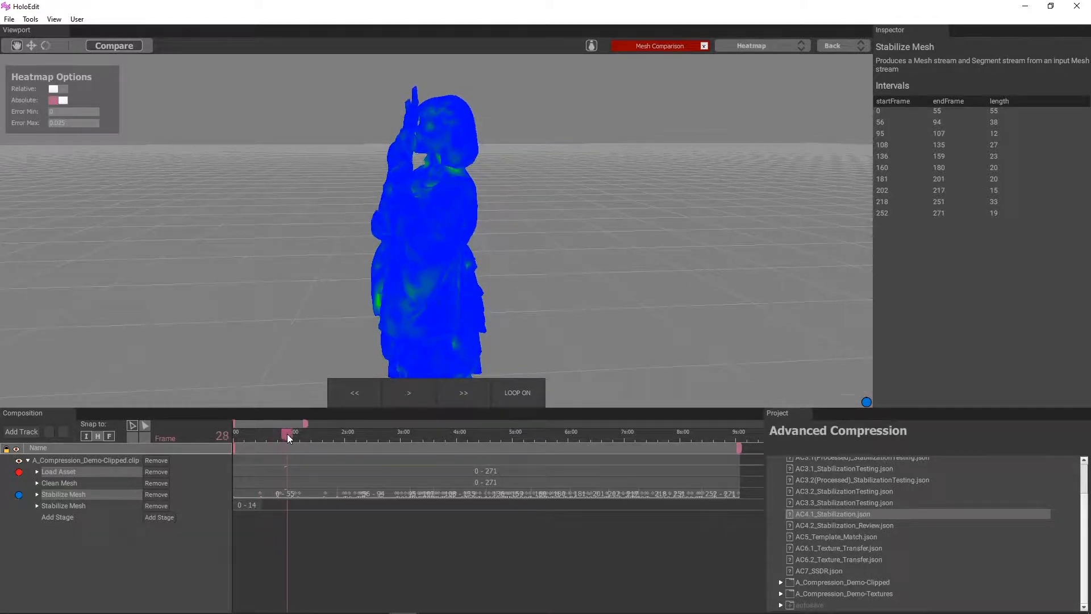
left_click_drag(392, 324, 325, 288)
mouse_move(295, 436)
left_mouse_down()
mouse_move(278, 437)
mouse_move(292, 442)
left_mouse_up()
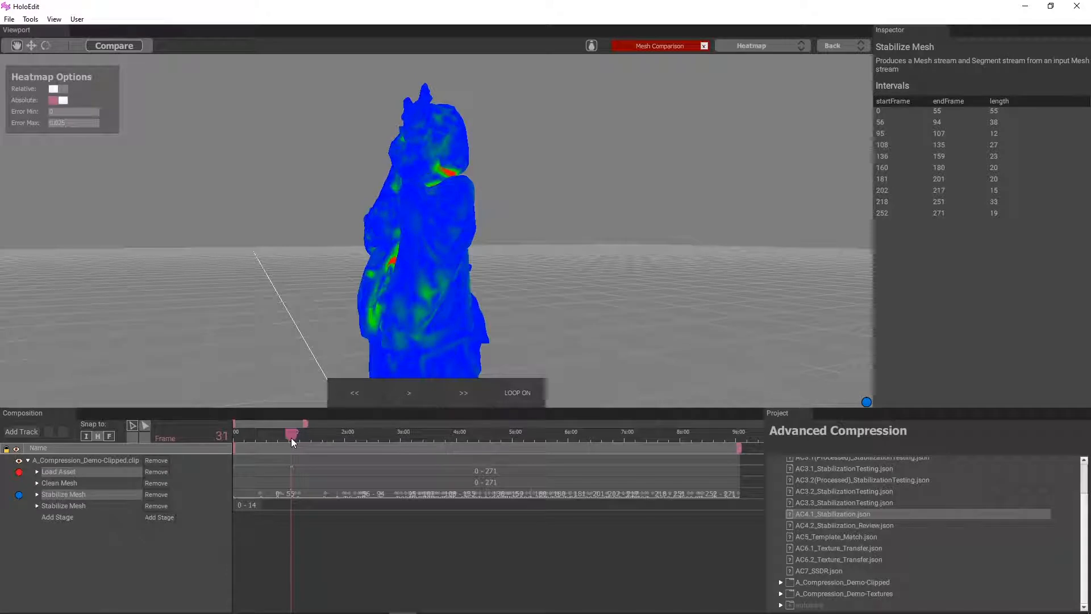
scroll(300, 476, "up", 3)
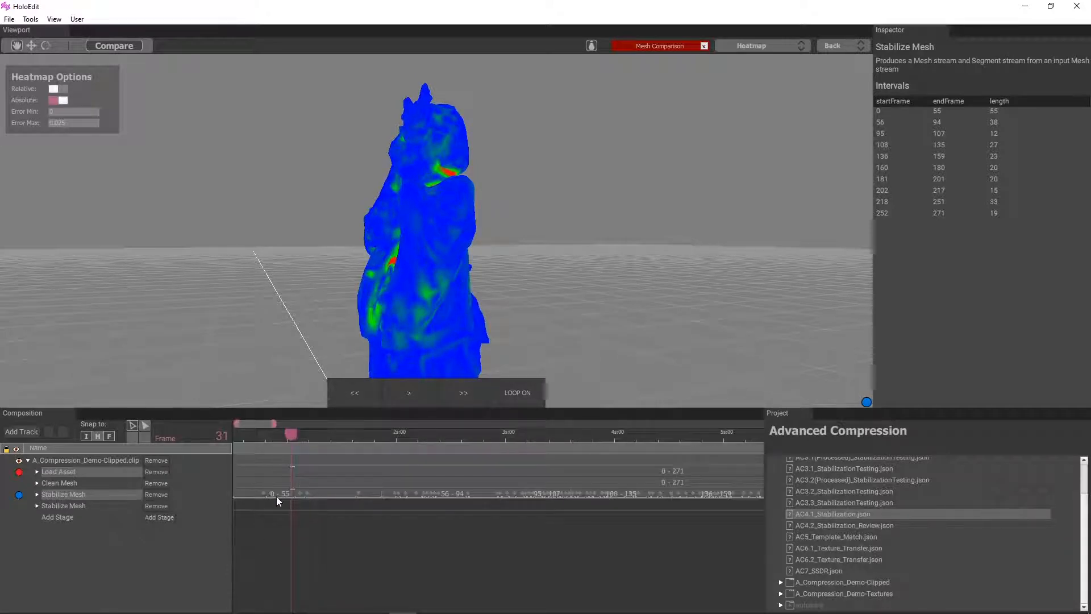
mouse_move(289, 436)
left_mouse_down()
mouse_move(276, 438)
mouse_move(287, 439)
left_mouse_up()
scroll(418, 319, "down", 3)
left_click_drag(417, 320, 337, 329)
left_click_drag(294, 434, 342, 431)
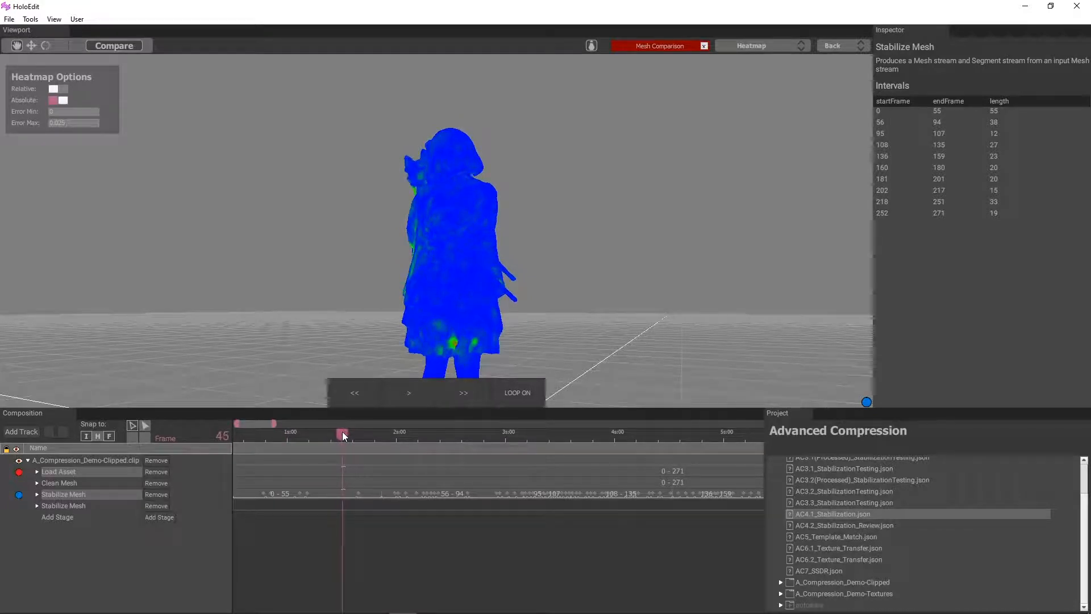
left_click_drag(361, 341, 415, 306)
mouse_move(357, 434)
left_mouse_down()
mouse_move(314, 441)
mouse_move(356, 442)
left_mouse_up()
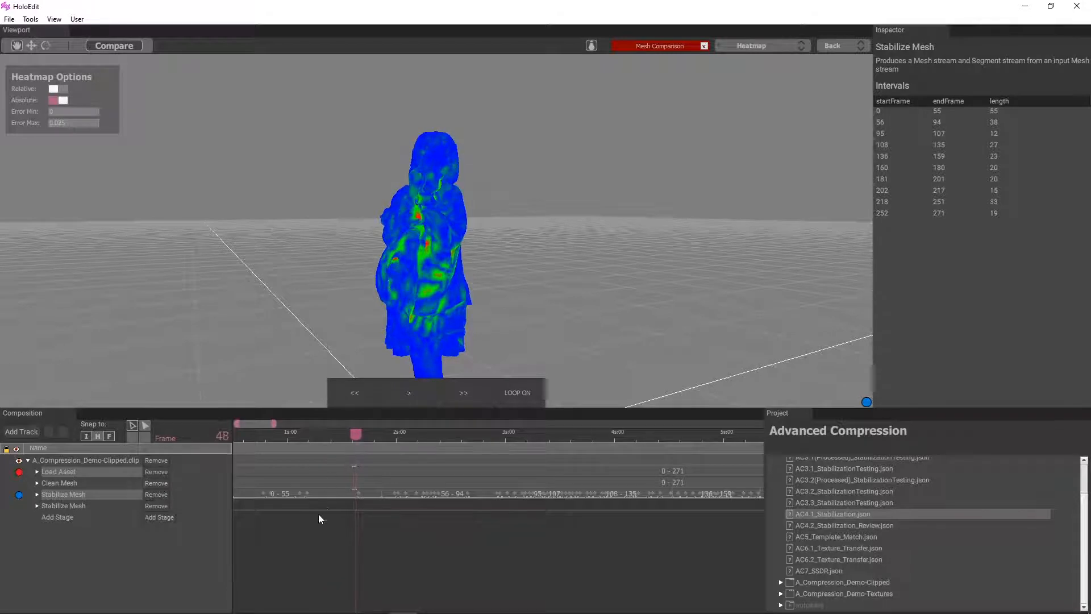
Add a 35–48 interval to the second Stabilize Mesh stage
scroll(289, 557, "up", 5)
left_click_drag(361, 504, 265, 506)
left_click(280, 513)
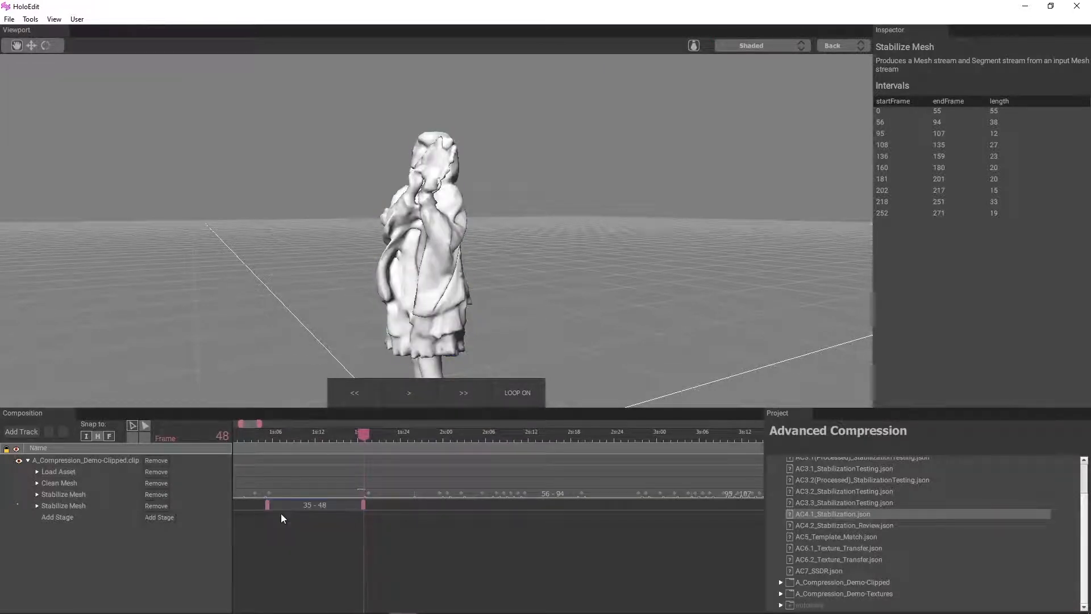
scroll(380, 551, "up", 3)
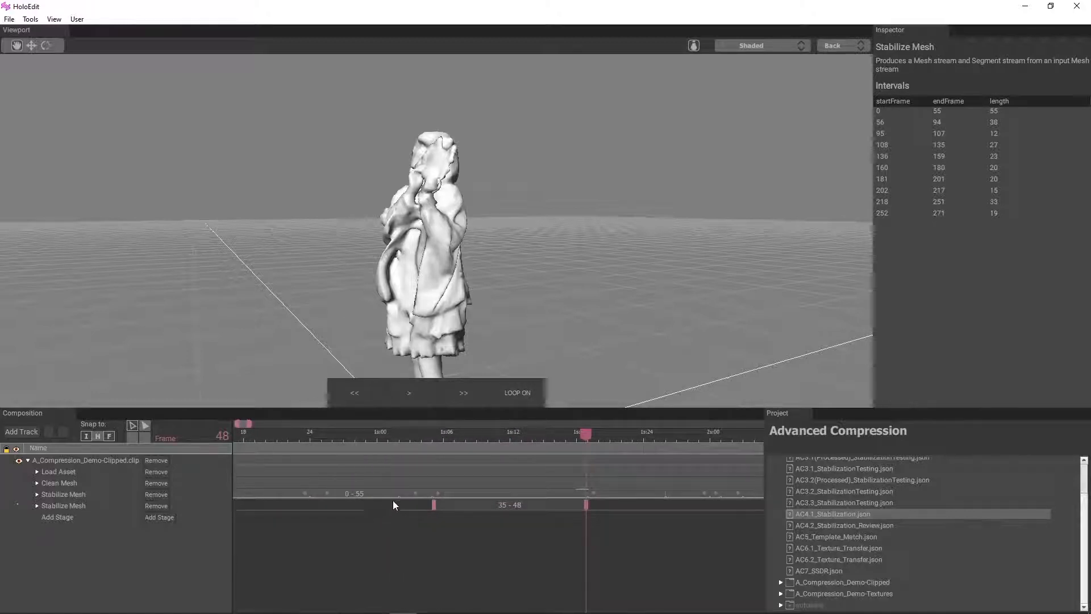
Compare Load Asset with the first Stabilize Mesh stage again as a Heatmap at frame 48
left_click(58, 472)
left_click(65, 494, "ctrl")
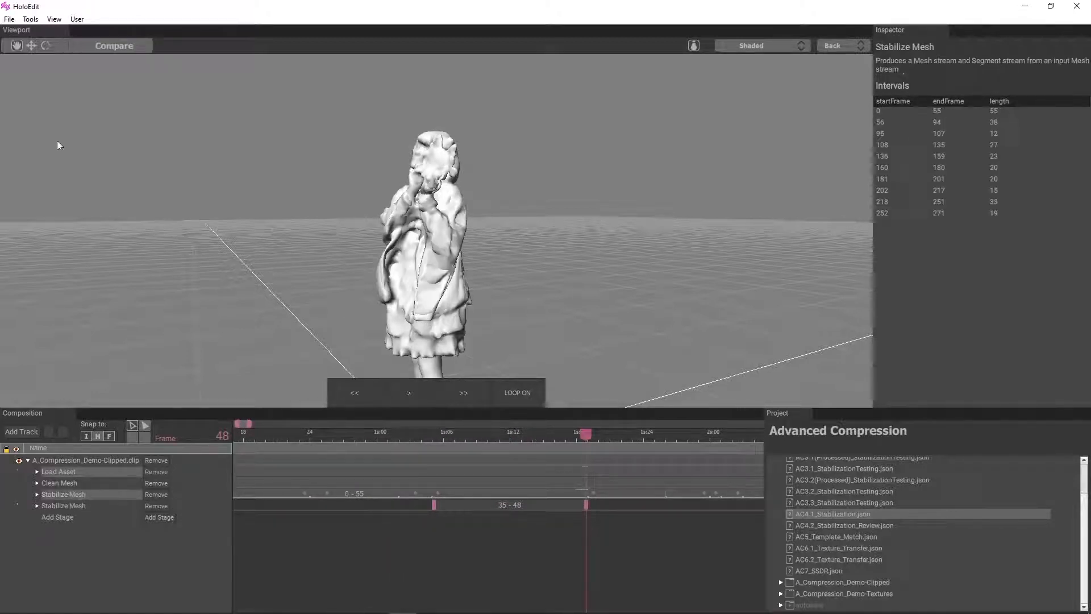
left_click(113, 45)
left_click(757, 46)
left_click(739, 85)
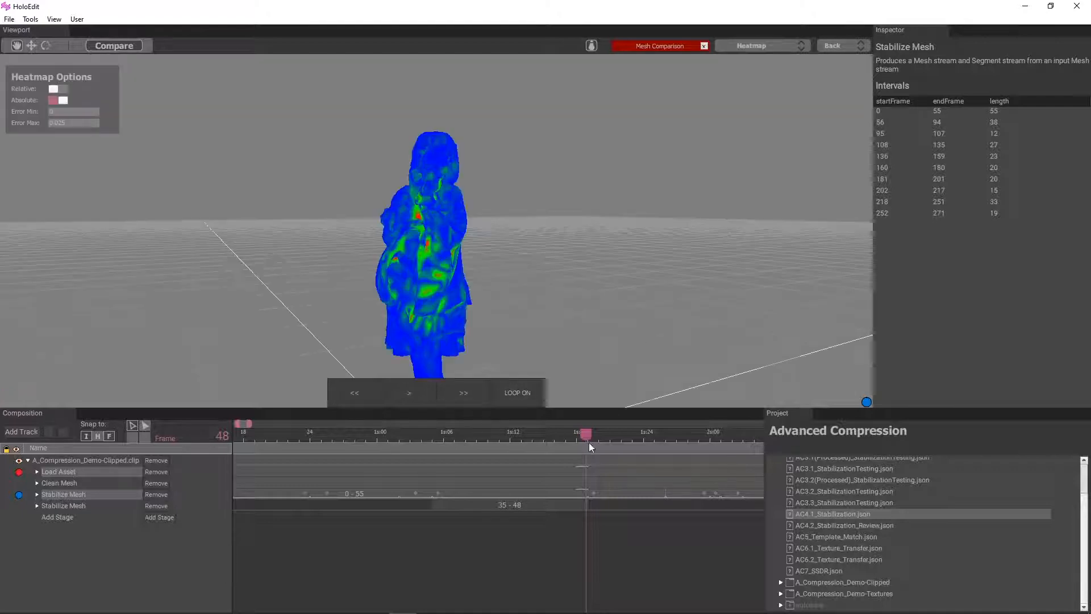
Examine the heatmap from several angles between frames 48 and 56, including the start of the 56–94 interval
left_click_drag(598, 435, 621, 435)
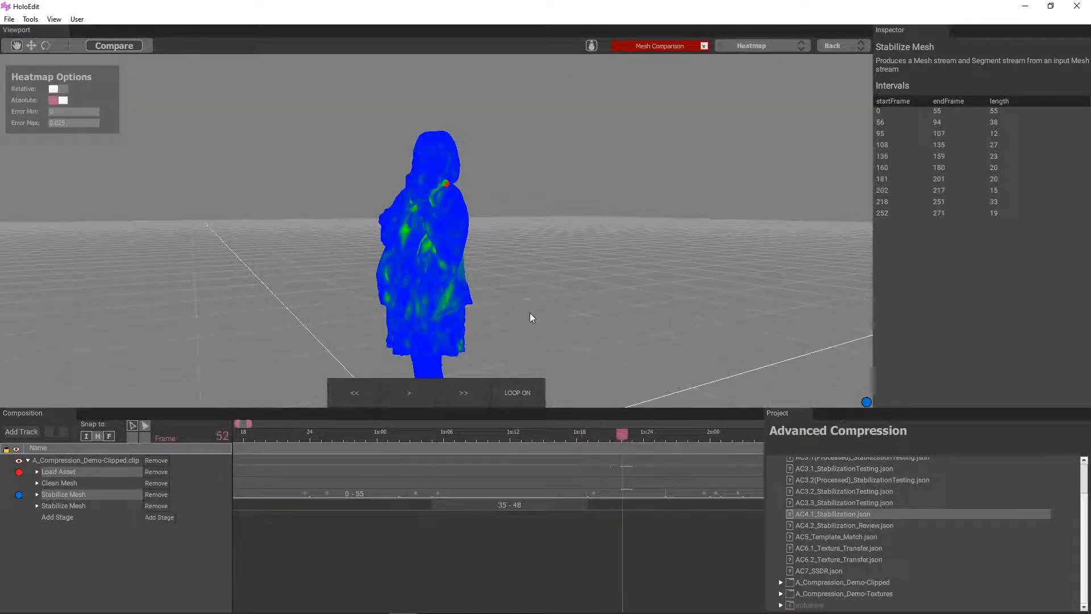
left_click_drag(530, 312, 608, 435)
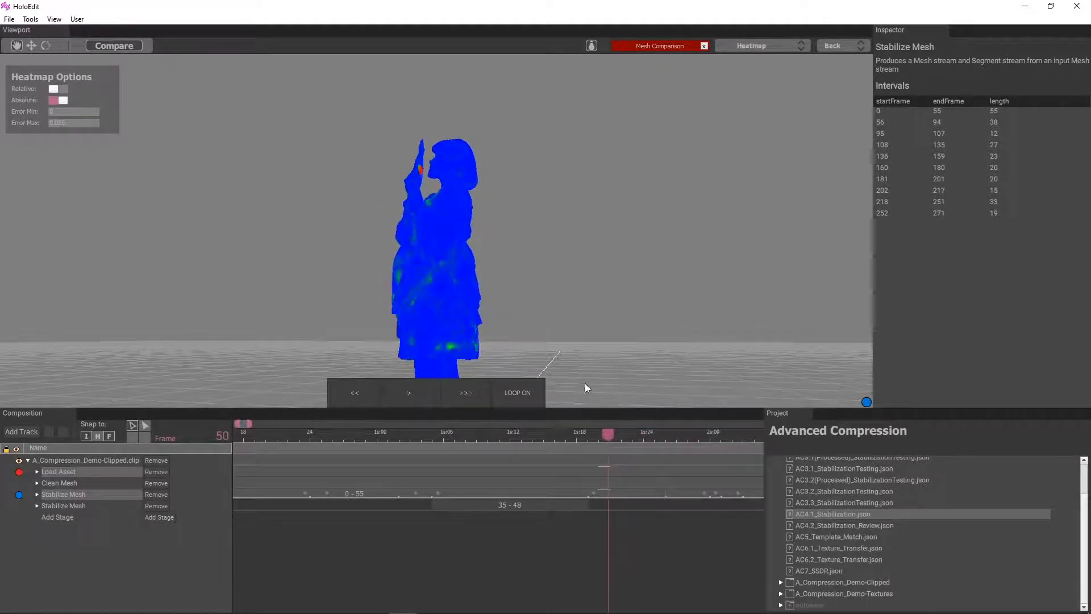
left_click_drag(585, 384, 658, 381)
left_click_drag(606, 436, 656, 436)
left_click_drag(617, 273, 569, 288)
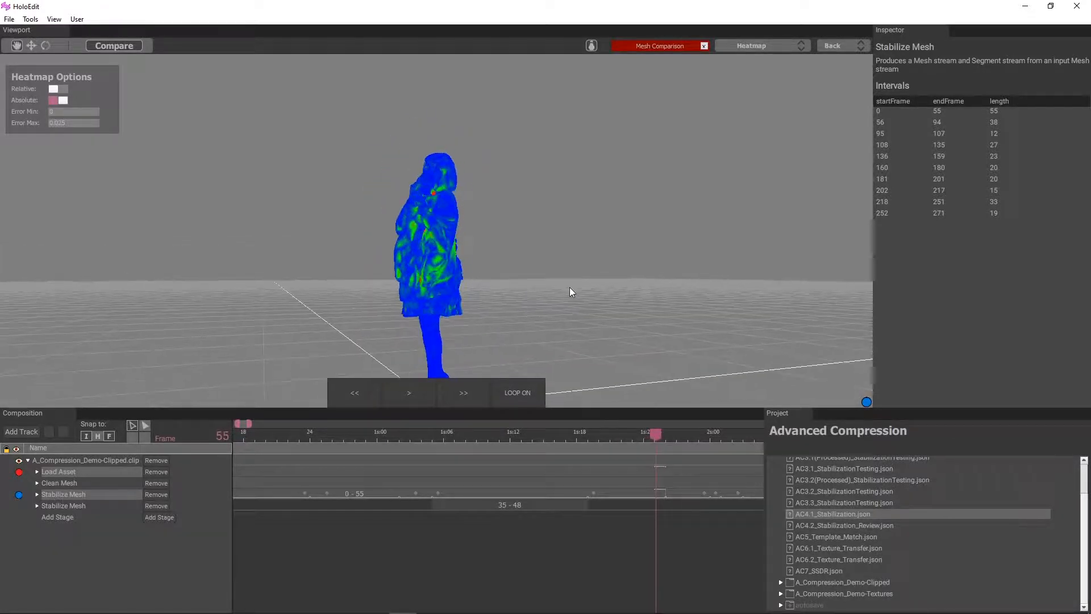
scroll(635, 525, "down", 10)
scroll(436, 533, "up", 12)
scroll(543, 547, "up", 5)
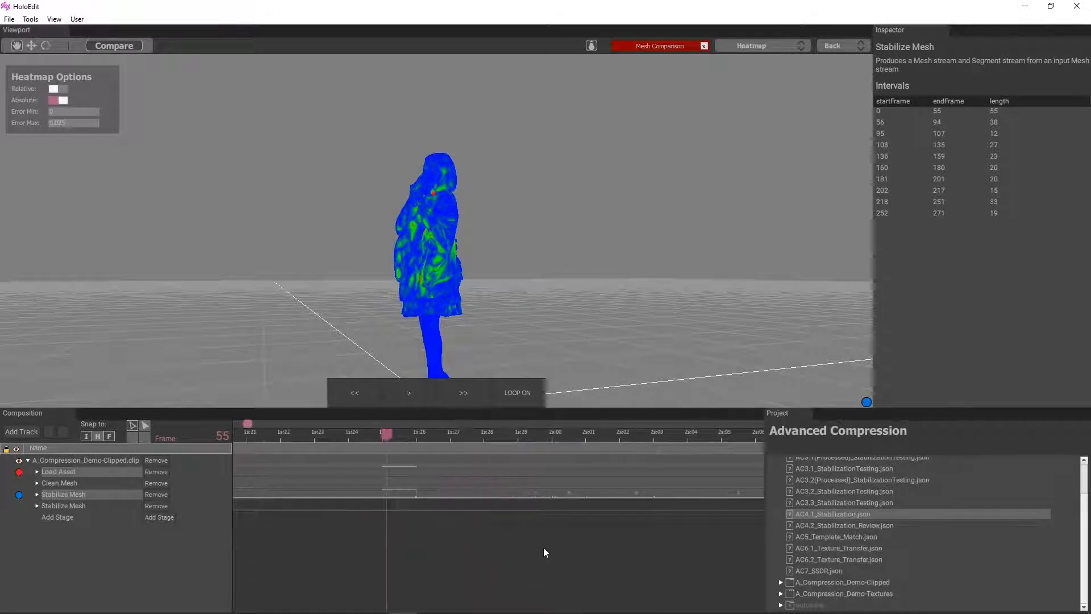
left_click_drag(320, 438, 344, 445)
left_click_drag(369, 310, 409, 296)
scroll(423, 319, "up", 10)
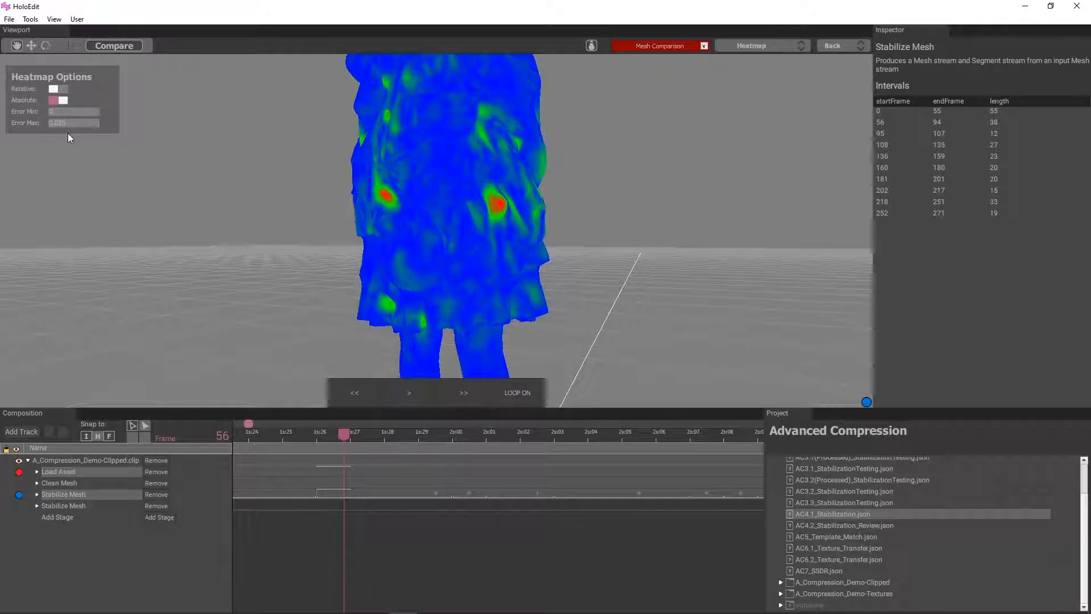
Set the heatmap's Error Max to 0.035 and inspect the mesh at frame 56 from several angles
key("BackSpace")
key("BackSpace")
key("BackSpace")
key("BackSpace")
type(".")
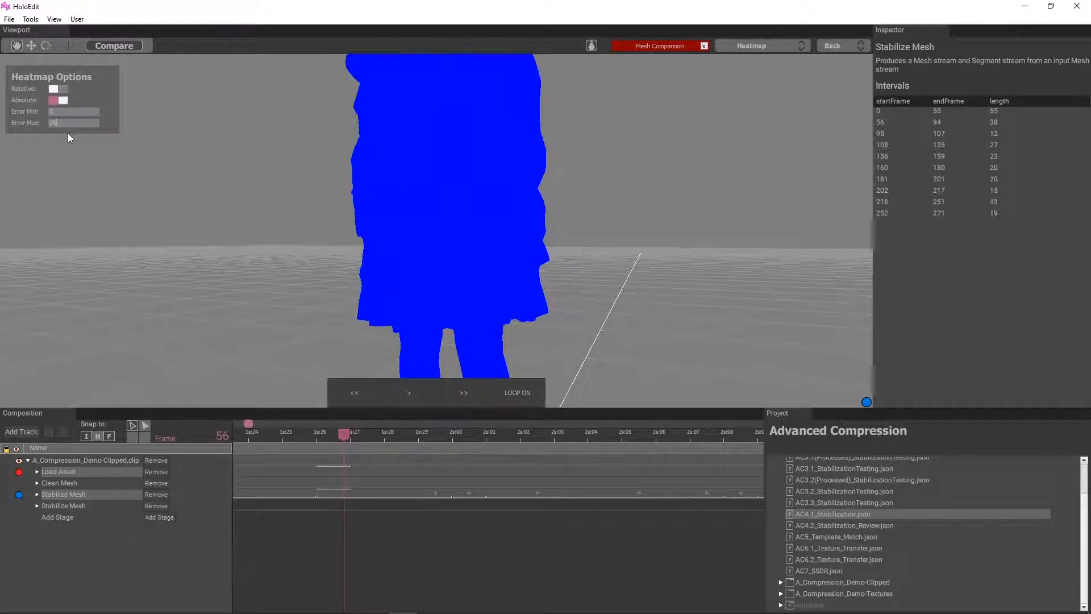
type("0.0")
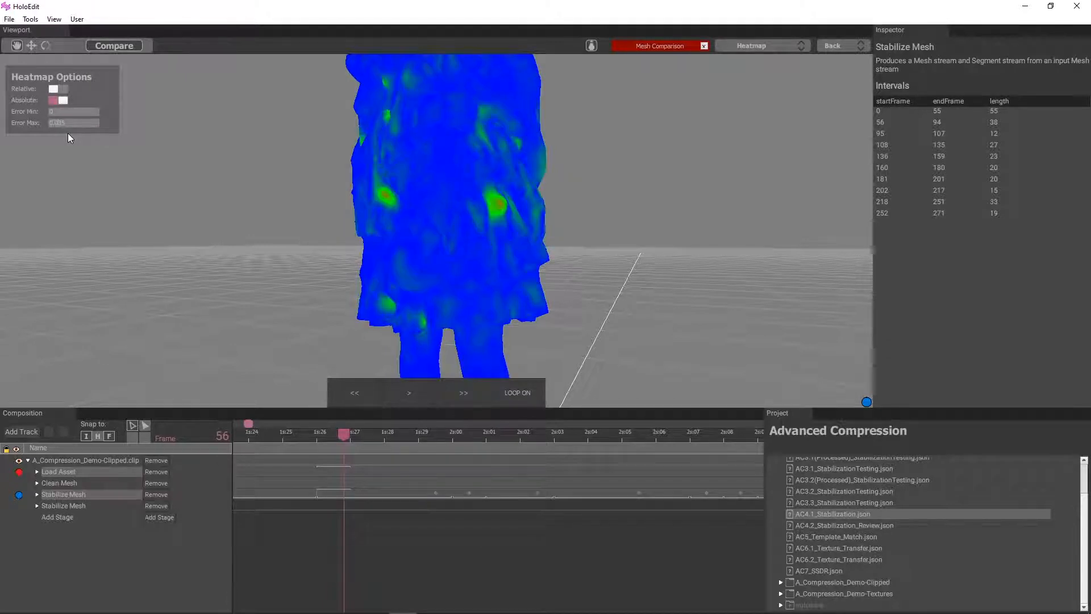
middle_click_drag(441, 214, 434, 180)
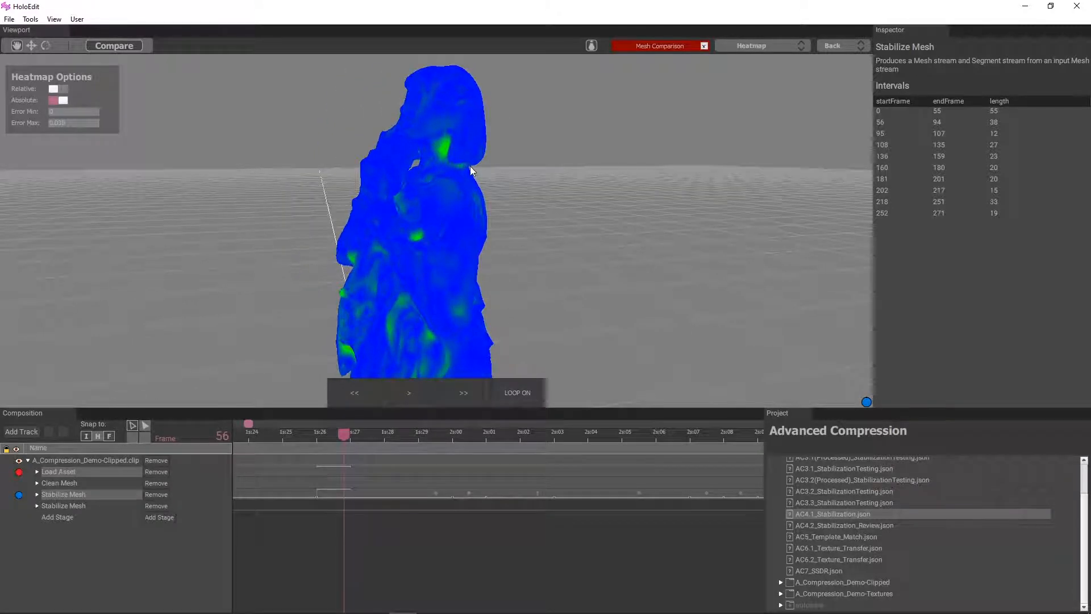
middle_click_drag(343, 276, 428, 301)
middle_click_drag(394, 339, 383, 403)
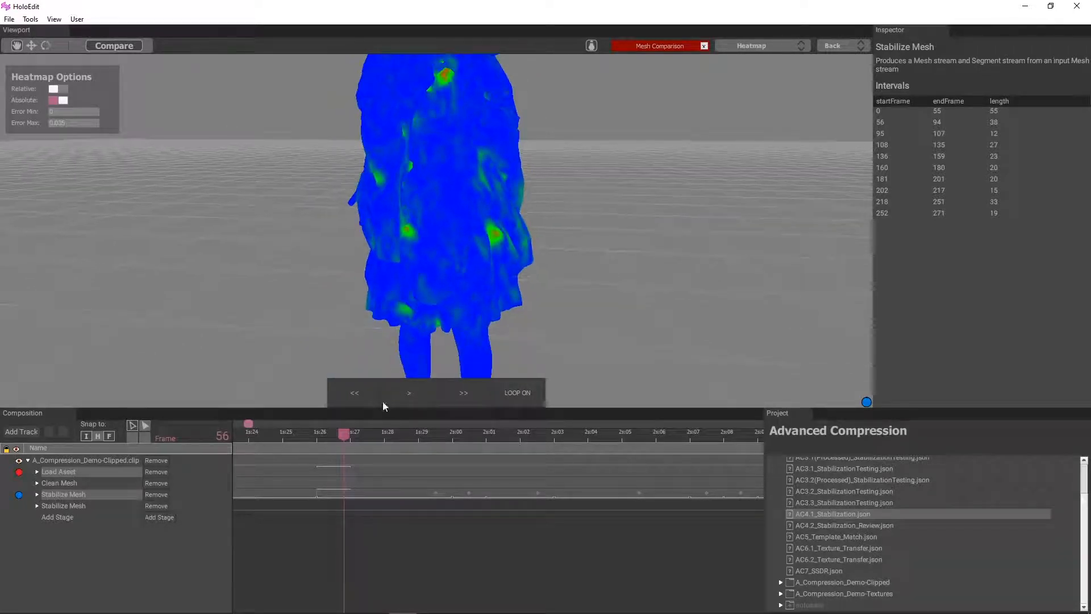
Check the heatmap up to frame 60 and add a 56–62 interval to the second Stabilize Mesh stage
scroll(432, 484, "down", 5)
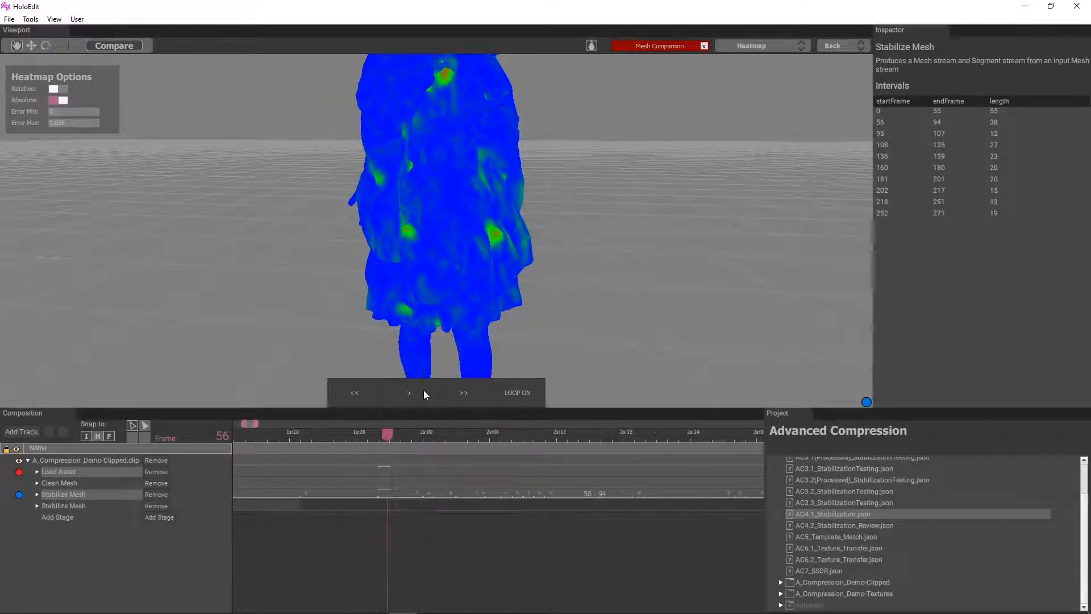
left_click_drag(388, 433, 422, 434)
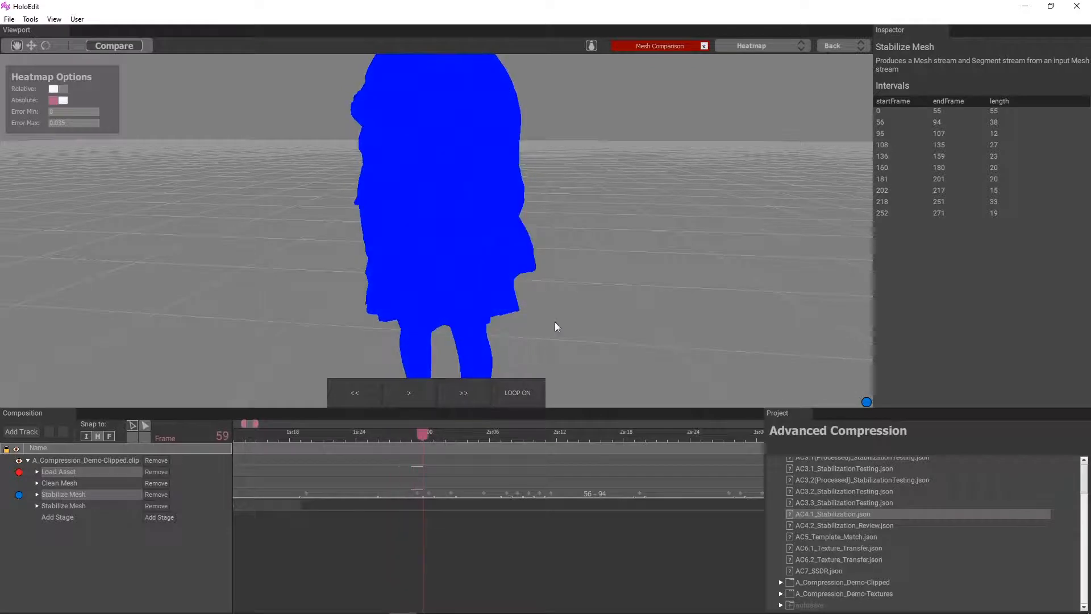
middle_click_drag(441, 320, 392, 341)
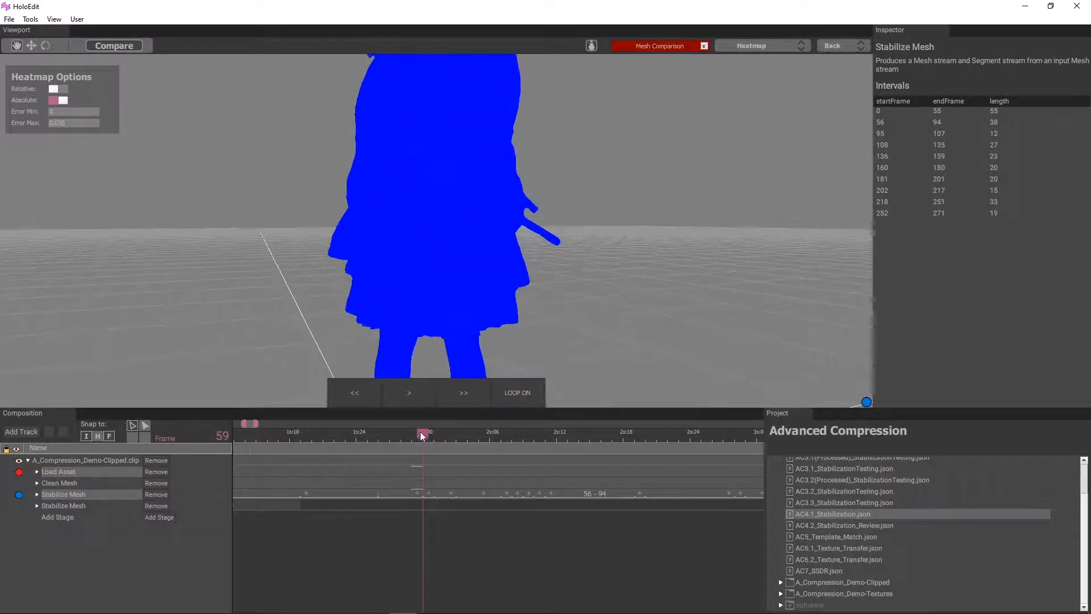
mouse_move(422, 432)
left_mouse_down()
mouse_move(357, 443)
mouse_move(455, 432)
mouse_move(424, 434)
left_mouse_up()
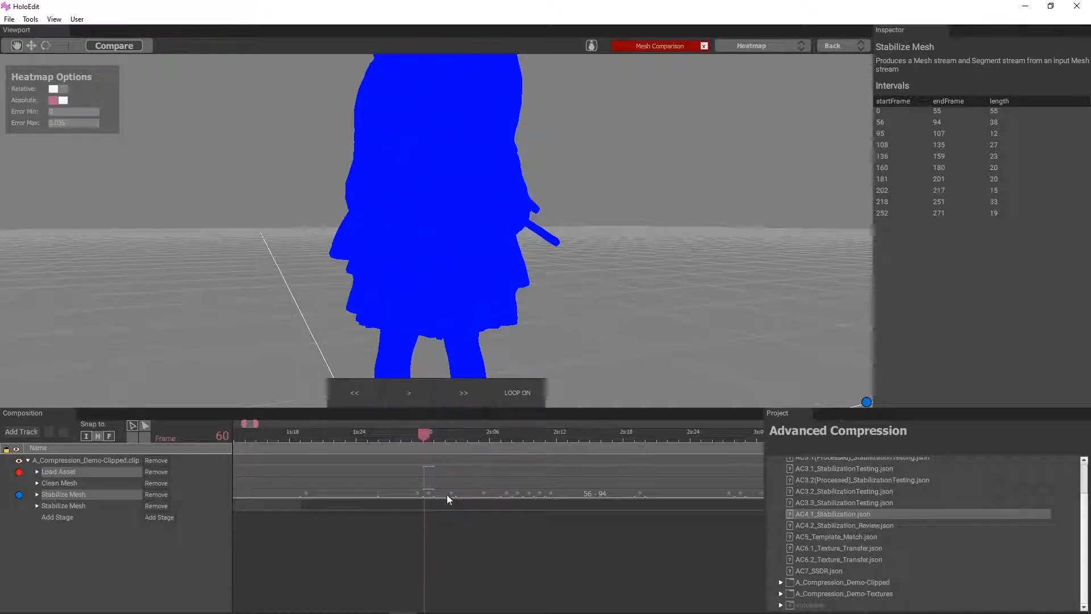
left_click_drag(454, 499, 390, 504)
right_click(391, 504)
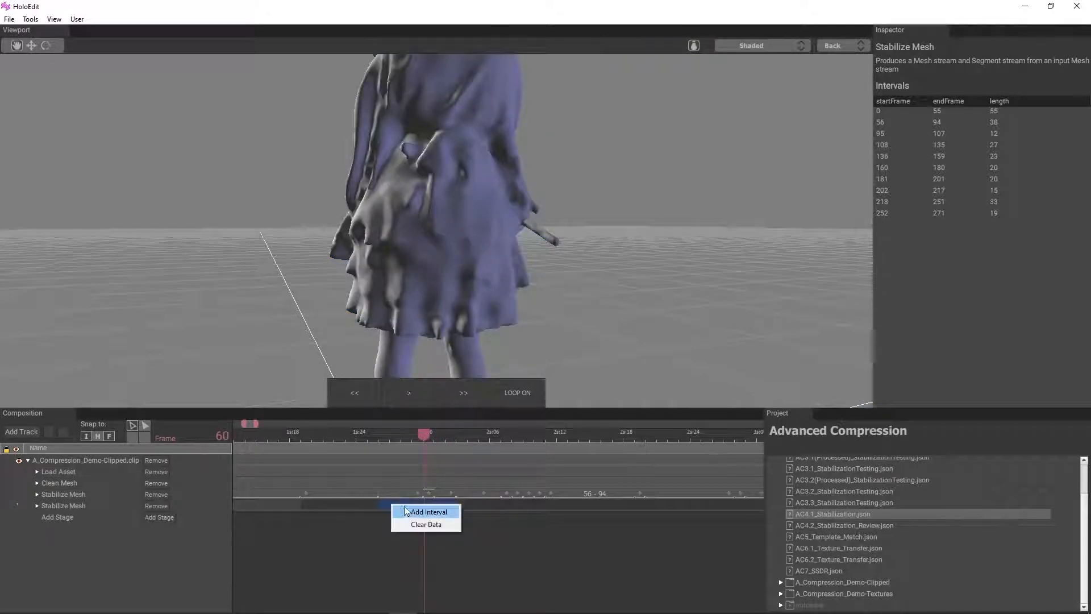
left_click(407, 510)
scroll(455, 484, "down", 3)
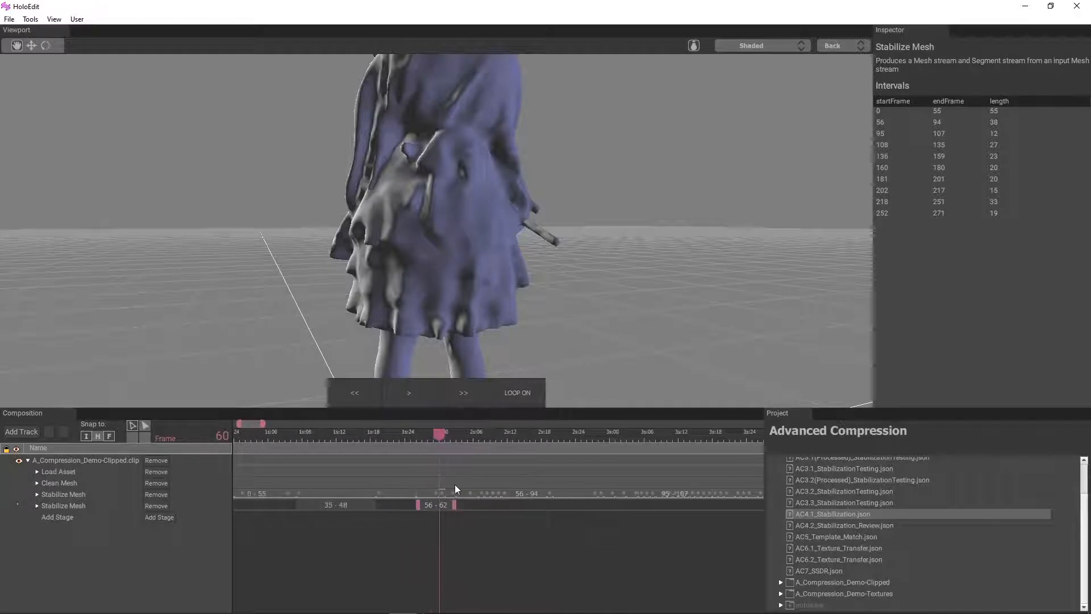
Bring back the Heatmap comparison of Load Asset and the first Stabilize Mesh stage at frame 60
scroll(430, 342, "down", 2)
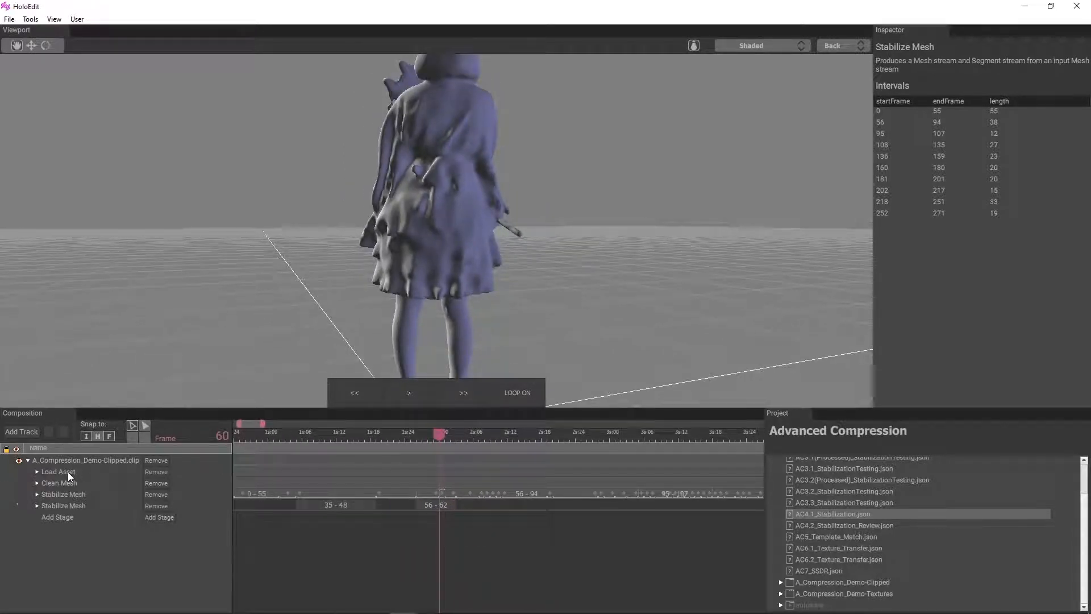
left_click(67, 471)
left_click(63, 494, "ctrl")
left_click(114, 46)
left_click(751, 45)
left_click(752, 89)
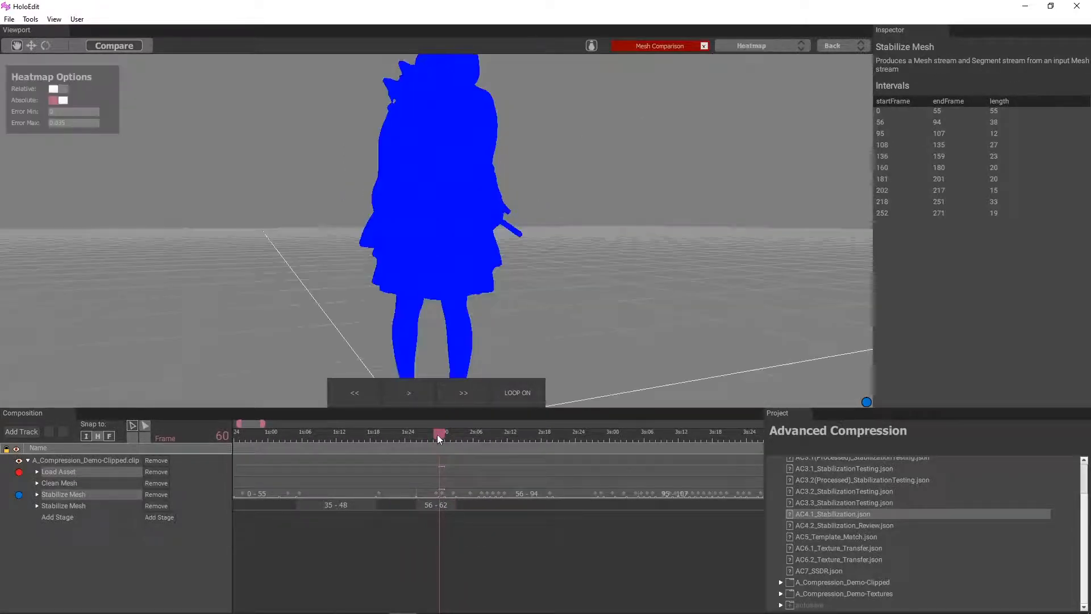
Go to frame 64, view the mesh from the other side, and set the heatmap's Error Max to 0.025
left_click_drag(437, 434, 465, 442)
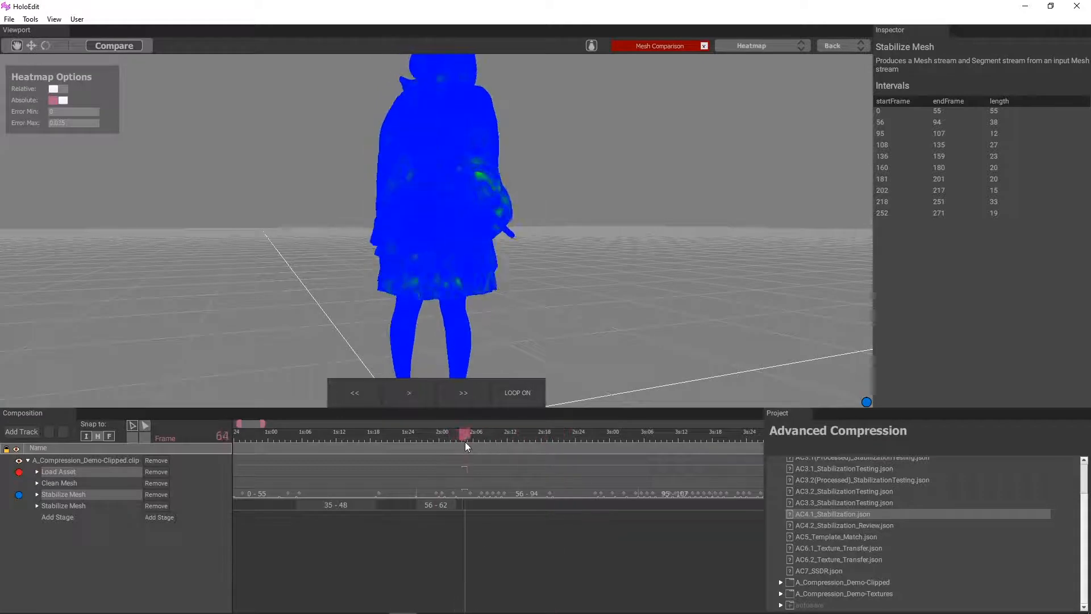
left_click_drag(483, 307, 642, 330)
mouse_move(463, 437)
left_mouse_down()
mouse_move(481, 437)
mouse_move(465, 435)
left_mouse_up()
key("BackSpace")
key("BackSpace")
key("BackSpace")
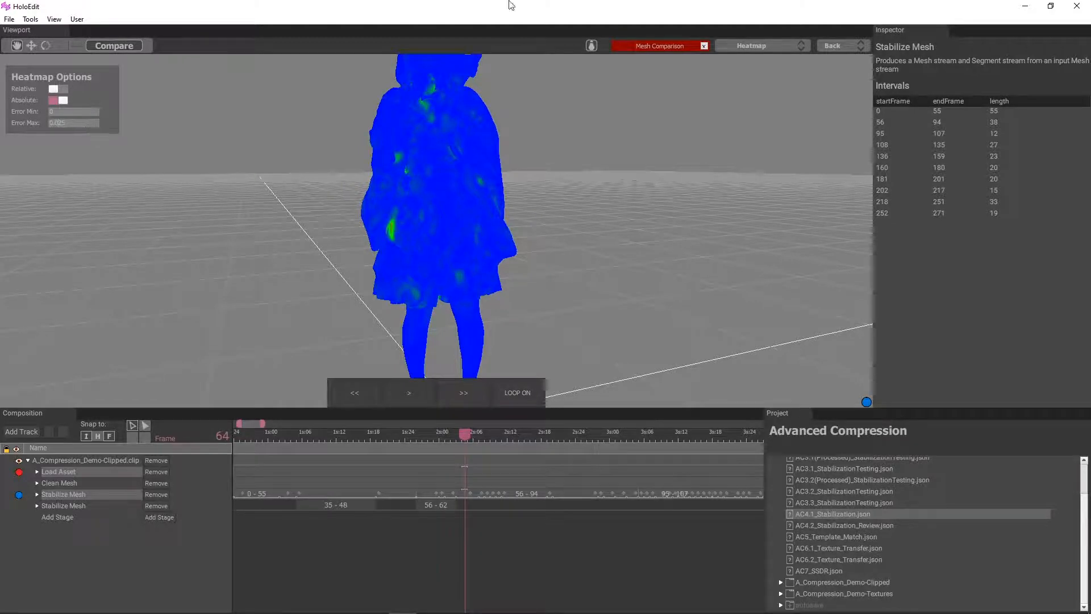
Inspect the heatmap around frame 64 at close range and from different angles
scroll(366, 308, "up", 2)
left_click_drag(366, 309, 476, 326)
scroll(477, 326, "up", 3)
mouse_move(466, 434)
left_mouse_down()
mouse_move(483, 434)
mouse_move(461, 434)
left_mouse_up()
scroll(536, 213, "down", 4)
left_click_drag(536, 214, 568, 216)
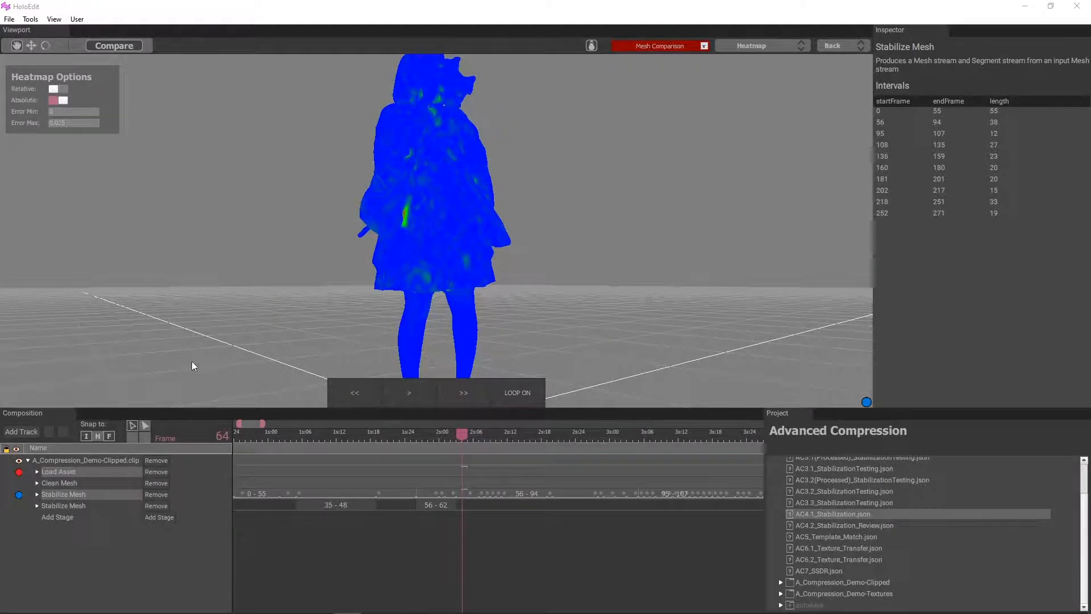
Check the heatmap at frames 63 and 64 and add a 63–66 interval to the second Stabilize Mesh stage
left_click_drag(192, 365, 363, 301)
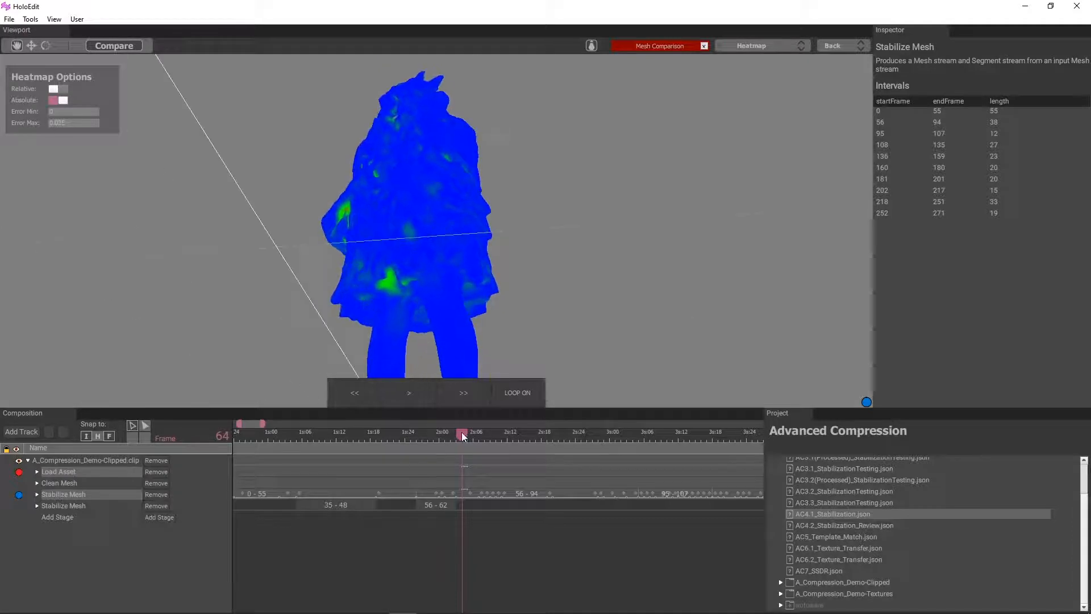
left_click_drag(461, 435, 457, 435)
left_click_drag(423, 255, 336, 281)
scroll(305, 112, "up", 4)
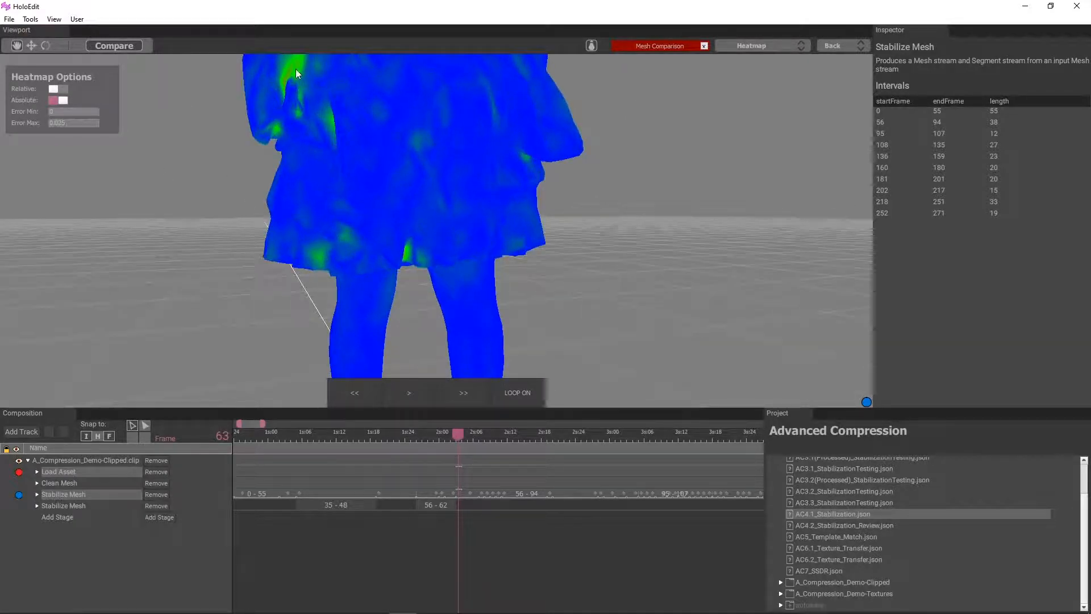
left_click_drag(486, 221, 529, 208)
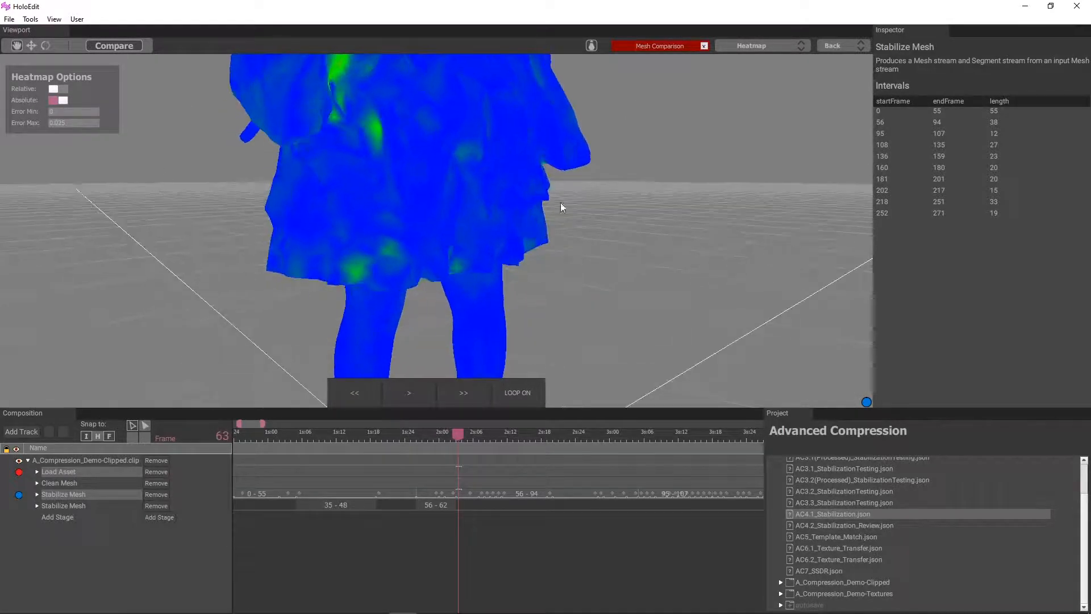
left_click_drag(432, 341, 414, 312)
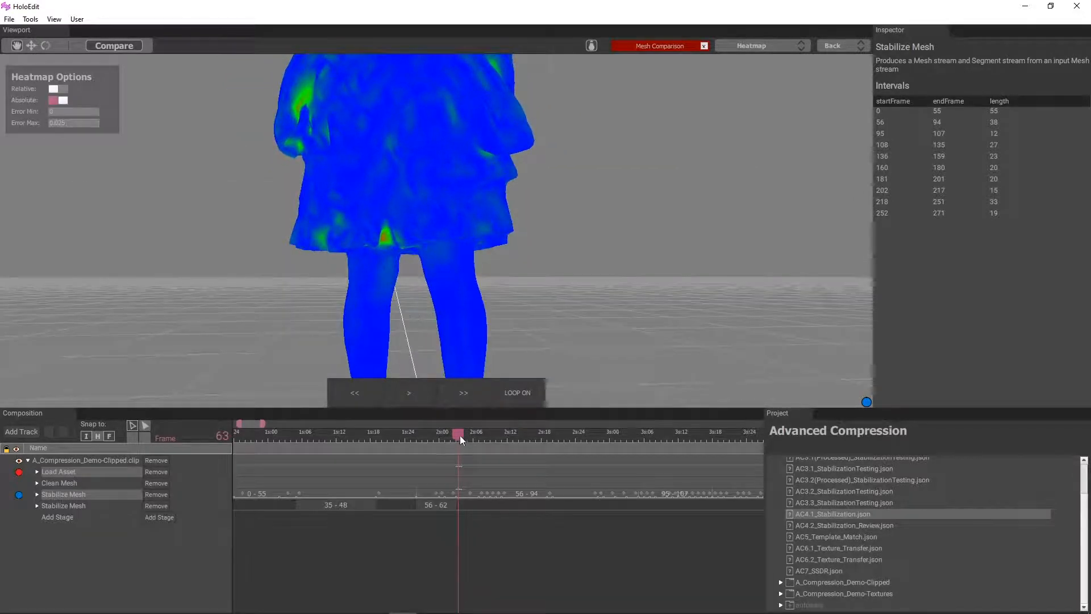
left_click_drag(459, 435, 463, 434)
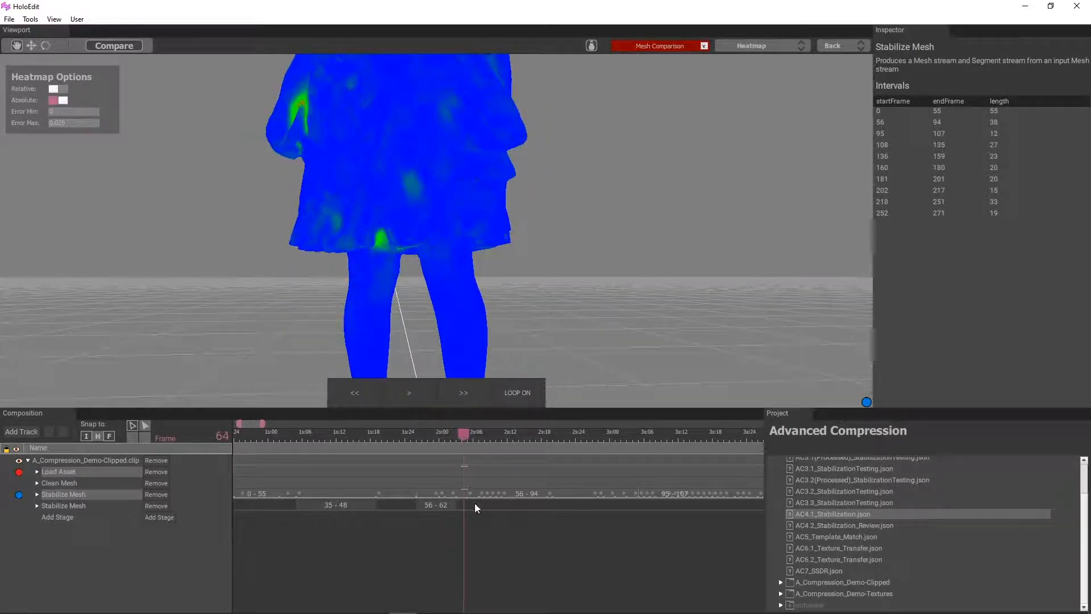
left_click(463, 505)
right_click(462, 506)
left_click(473, 507)
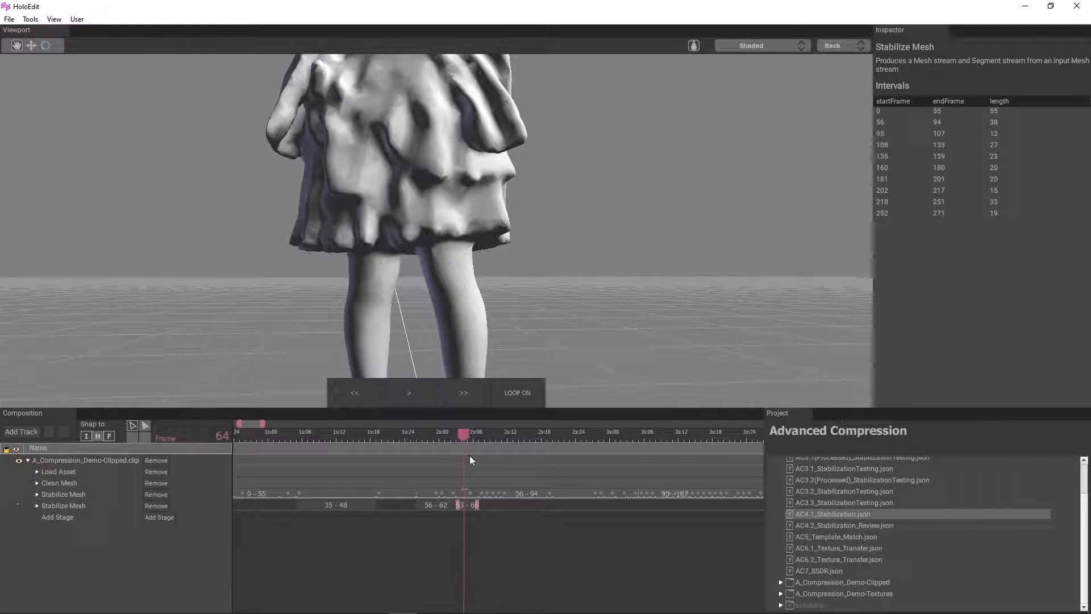
Reopen the Heatmap comparison of Load Asset and the first Stabilize Mesh stage at frame 64
scroll(416, 261, "down", 4)
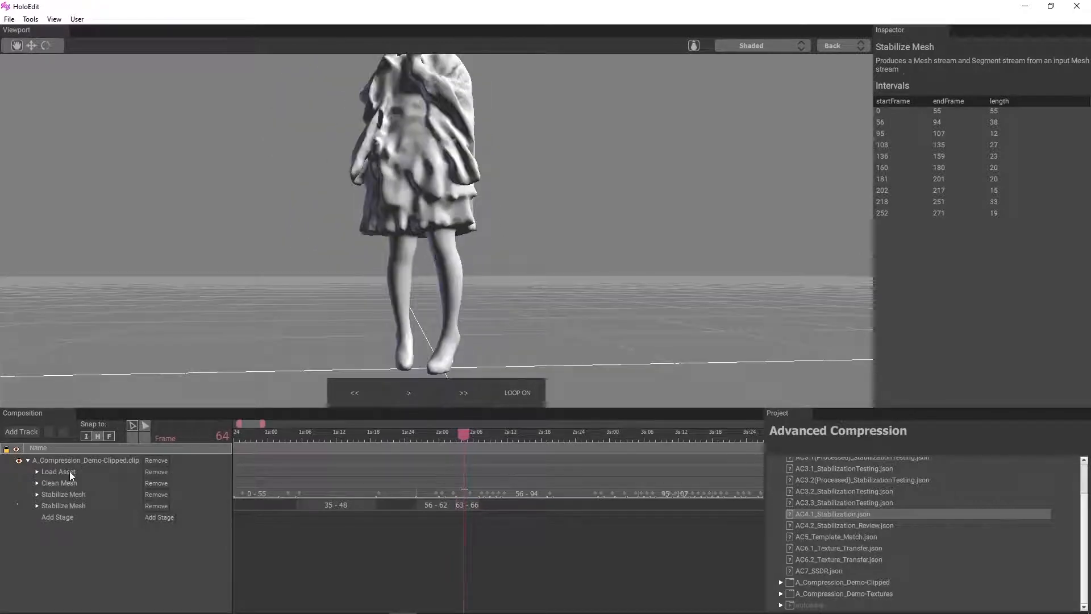
left_click(70, 472)
left_click(69, 494, "ctrl")
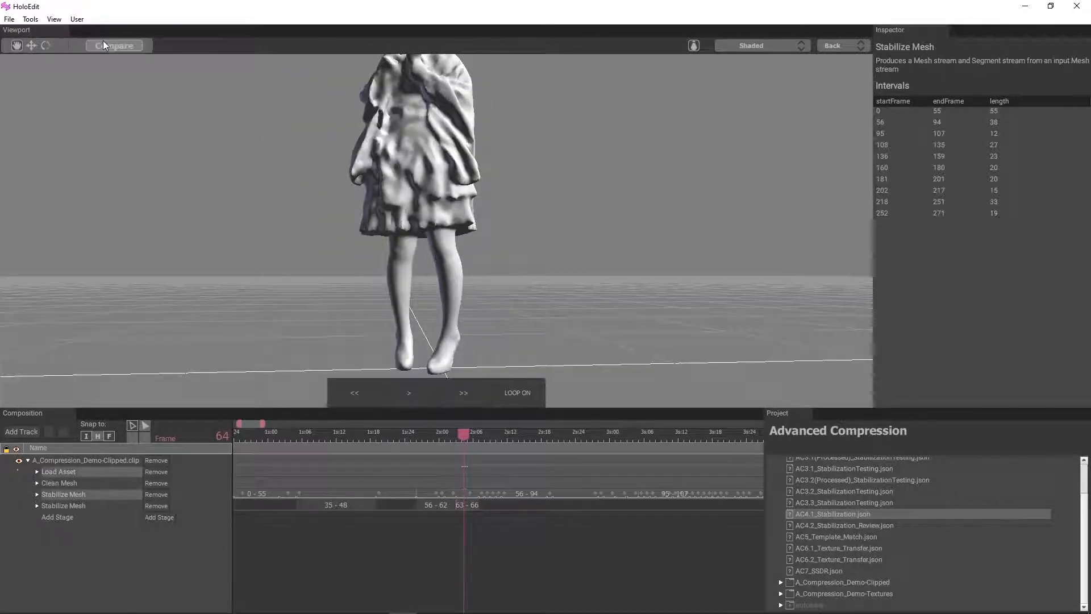
left_click(107, 44)
left_click(763, 45)
left_click(761, 87)
scroll(462, 269, "down", 3)
Check the heatmap at frames 76 and 78 and add a 71–78 interval to the second Stabilize Mesh stage
left_click_drag(465, 436, 532, 443)
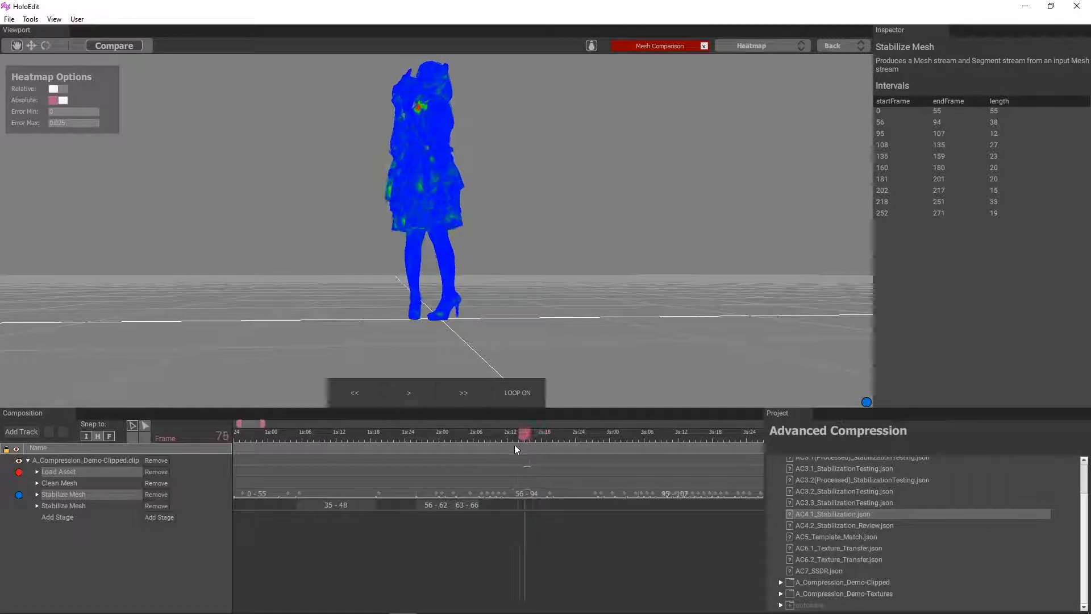
middle_click_drag(454, 271, 501, 260)
scroll(391, 182, "up", 4)
scroll(379, 194, "up", 2)
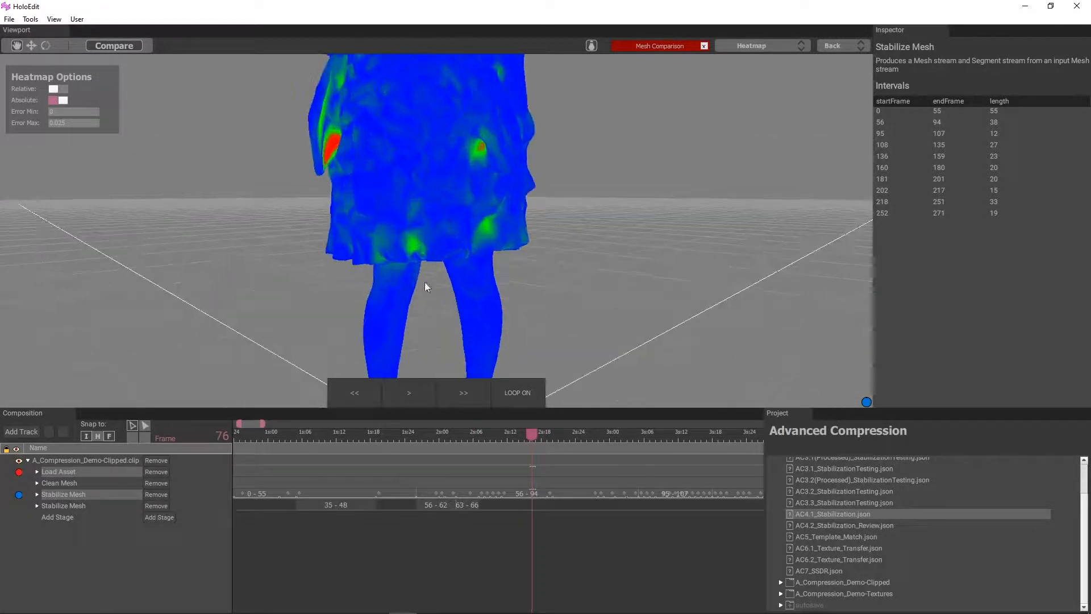
mouse_move(534, 432)
left_mouse_down()
mouse_move(516, 434)
mouse_move(547, 430)
mouse_move(507, 439)
mouse_move(543, 439)
left_mouse_up()
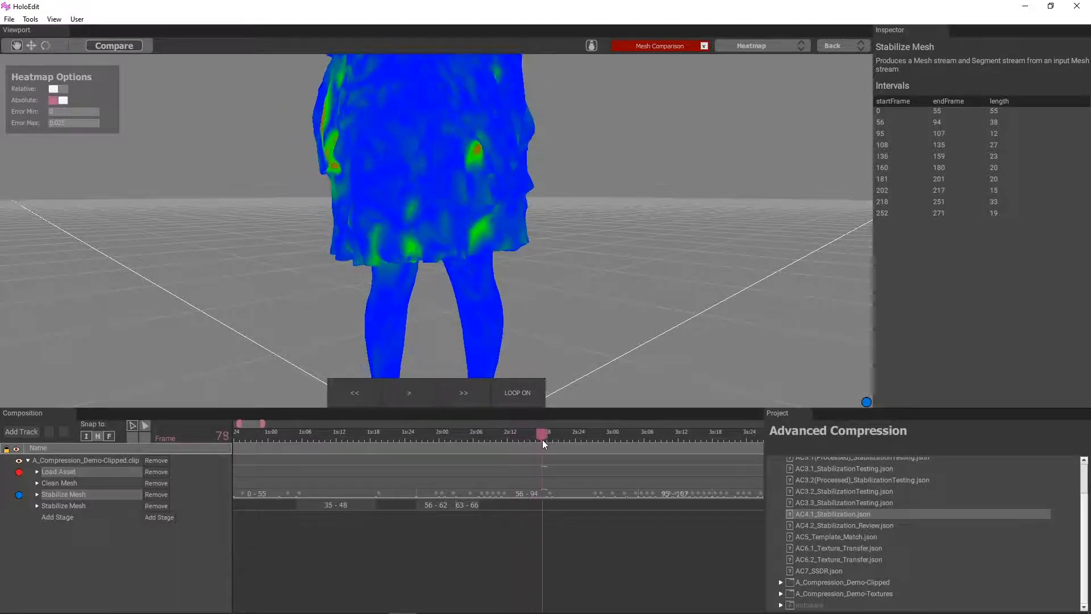
right_click_drag(542, 504, 503, 506)
left_click(521, 512)
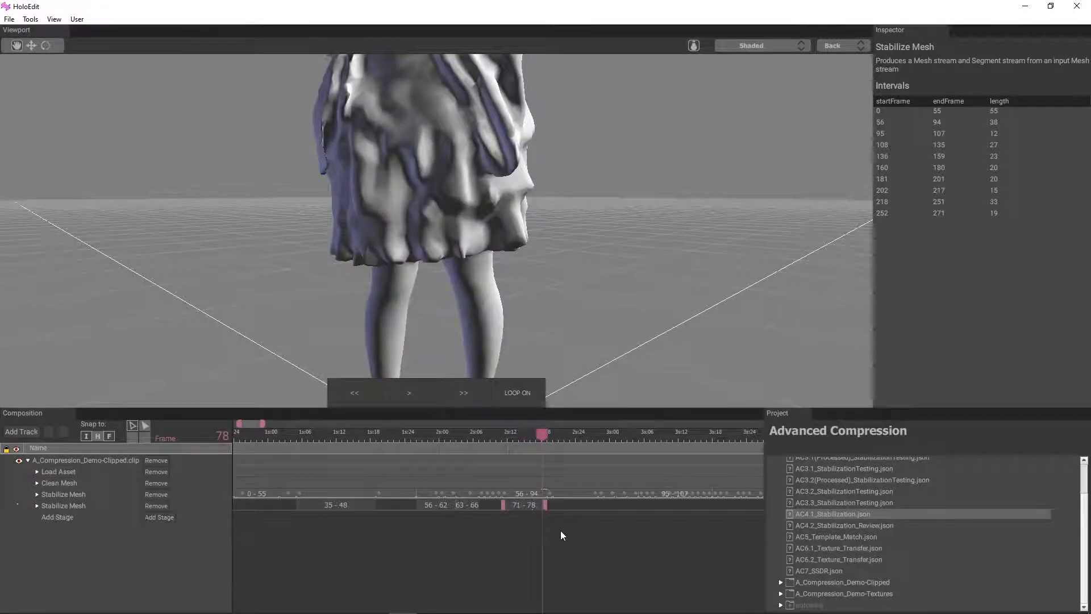
Compare Load Asset with the first Stabilize Mesh stage as a Heatmap again at frame 78
scroll(560, 531, "up", 2)
middle_click_drag(558, 533, 432, 554)
left_click(72, 470)
left_click(80, 491, "ctrl")
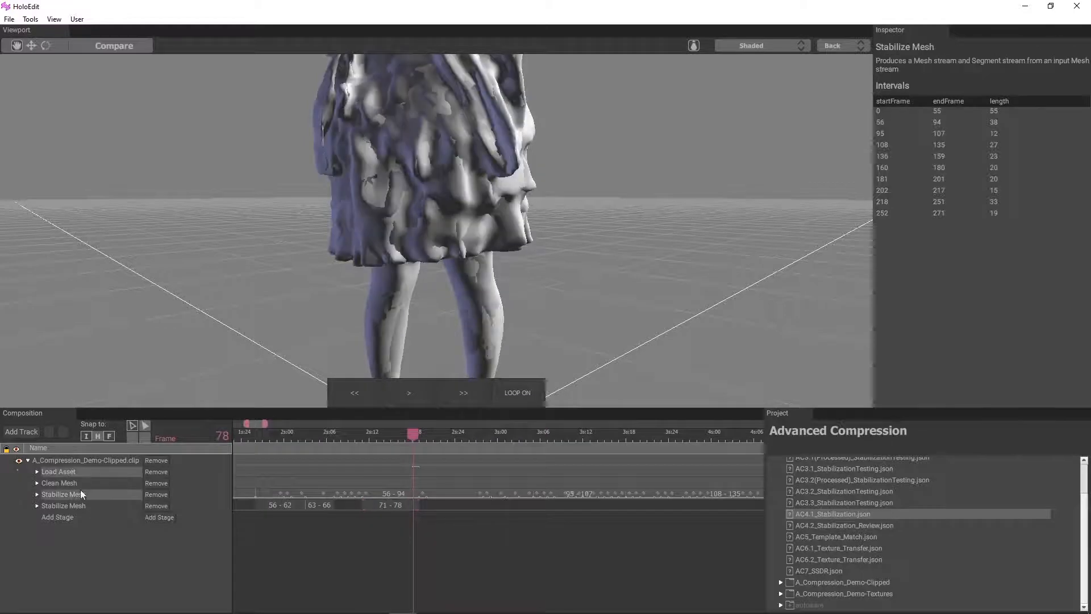
left_click(125, 44)
left_click(786, 47)
left_click(761, 82)
scroll(630, 183, "down", 3)
Inspect the heatmap from the back and front at frames 75, 72 and 76
left_click_drag(613, 185, 427, 259)
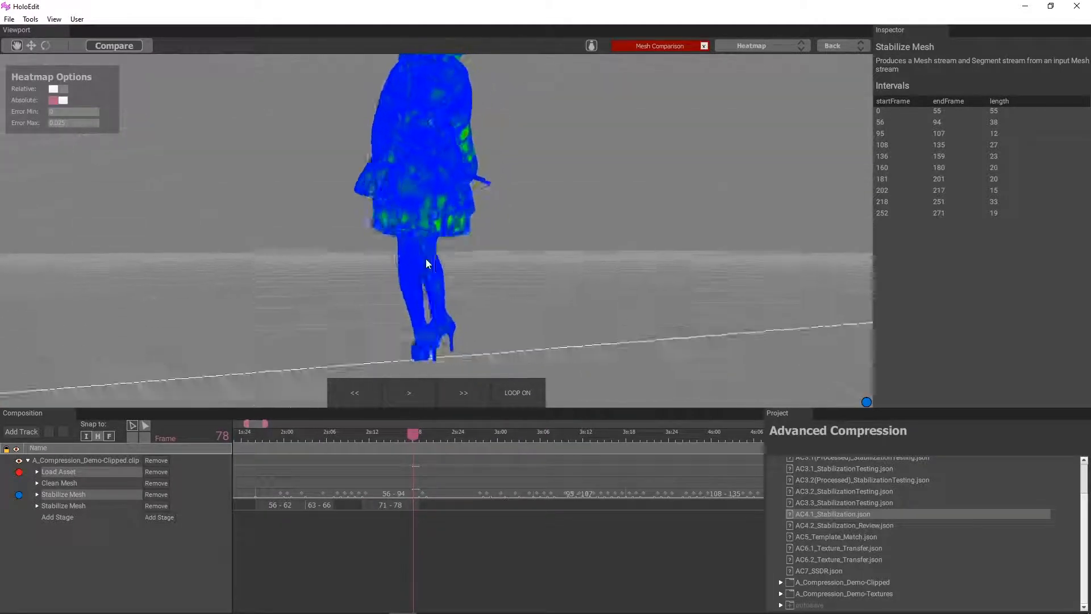
left_click(394, 436)
scroll(458, 288, "up", 5)
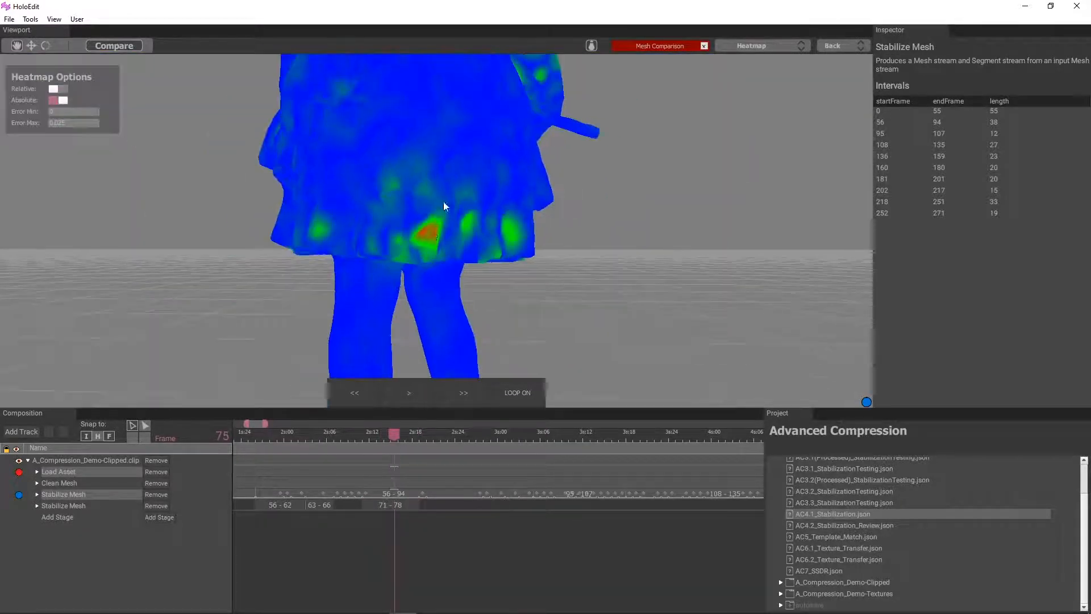
left_click_drag(443, 201, 642, 263)
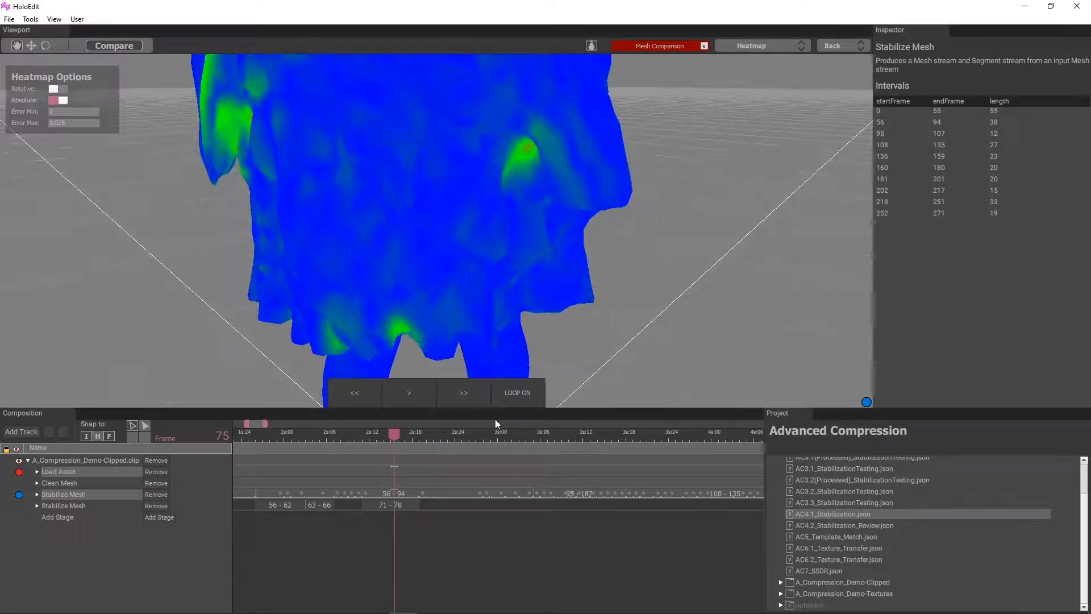
left_click_drag(395, 434, 374, 433)
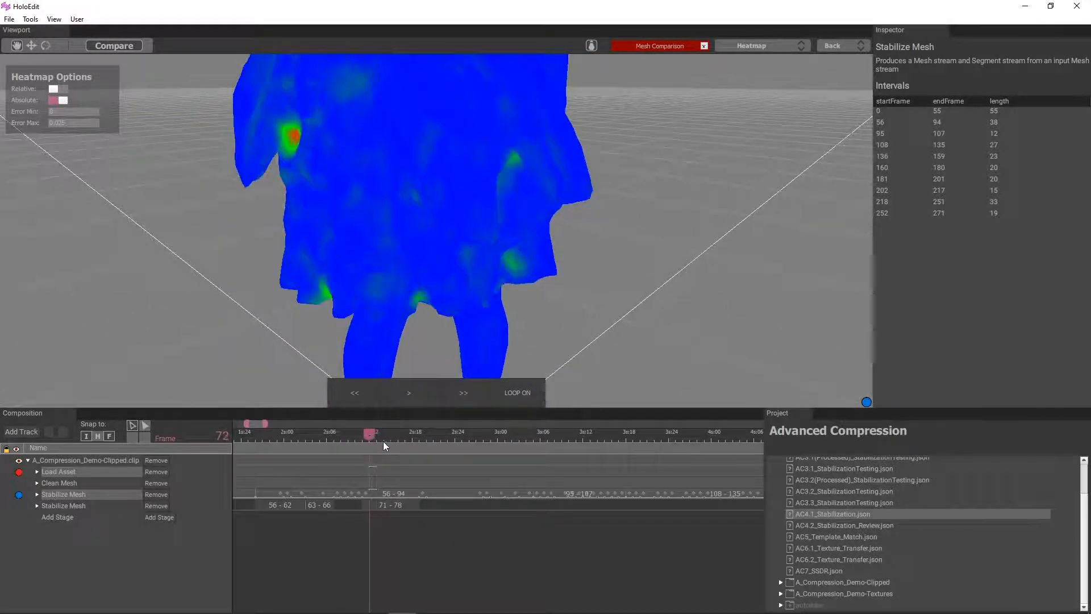
left_click(405, 442)
Try a heatmap Error Max of 0.015 and return it to 0.025
left_click(81, 121)
key("BackSpace")
key("BackSpace")
key("BackSpace")
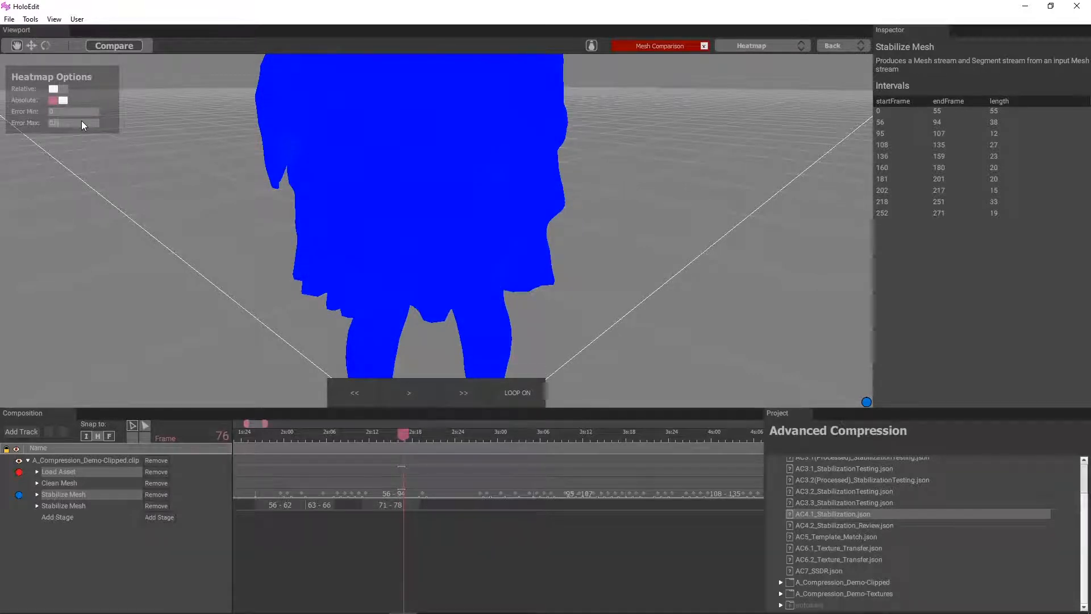
type("015")
key("BackSpace")
key("BackSpace")
key("BackSpace")
type("025")
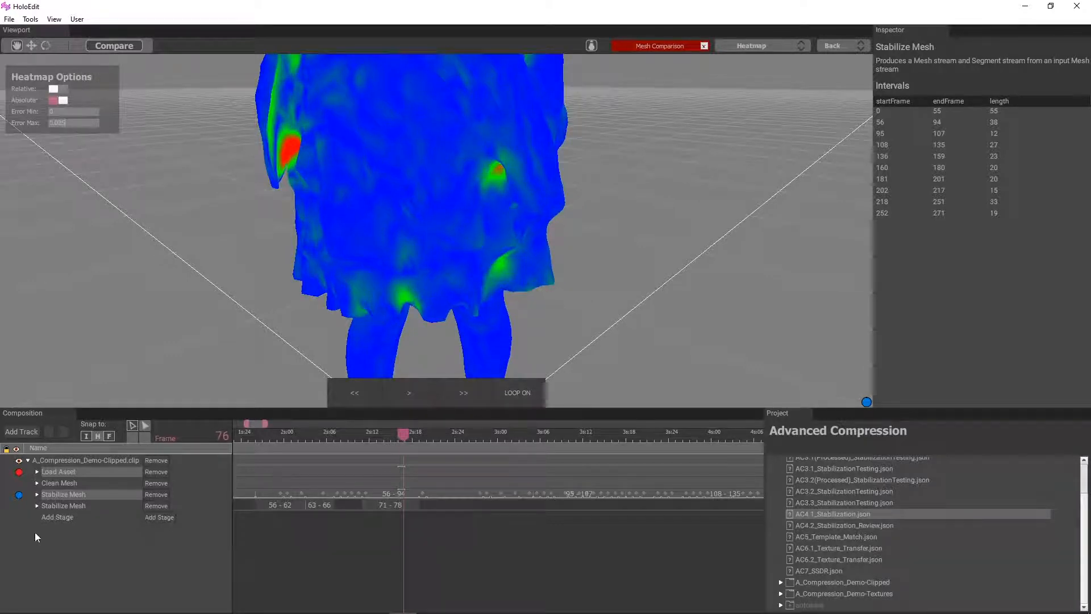
Expand the second Stabilize Mesh stage's settings and set its Segment Max Error to 0.02
left_click(37, 505)
scroll(67, 503, "down", 3)
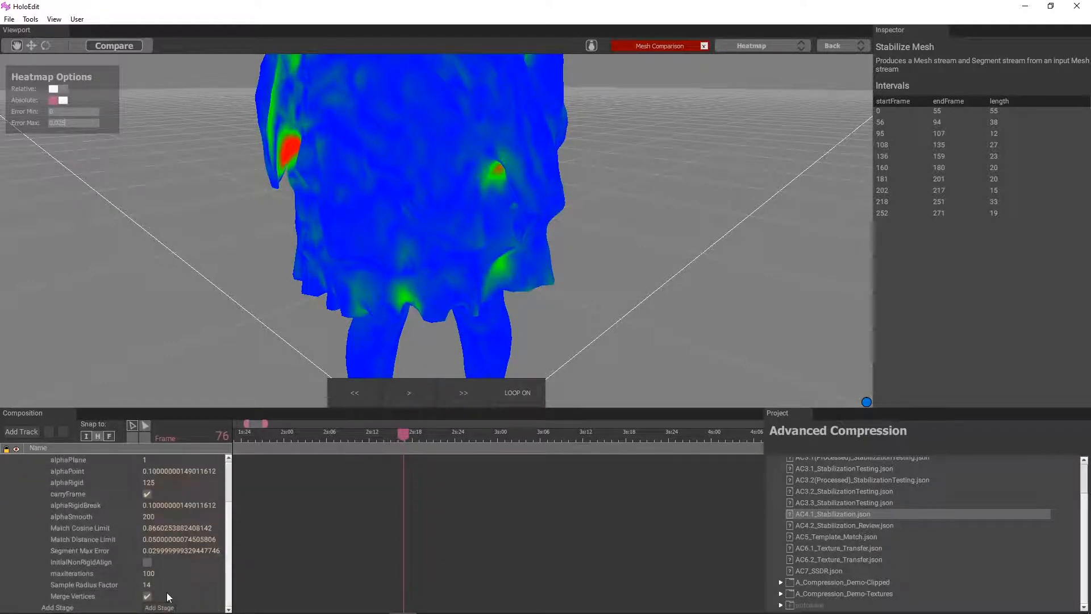
left_click(163, 550)
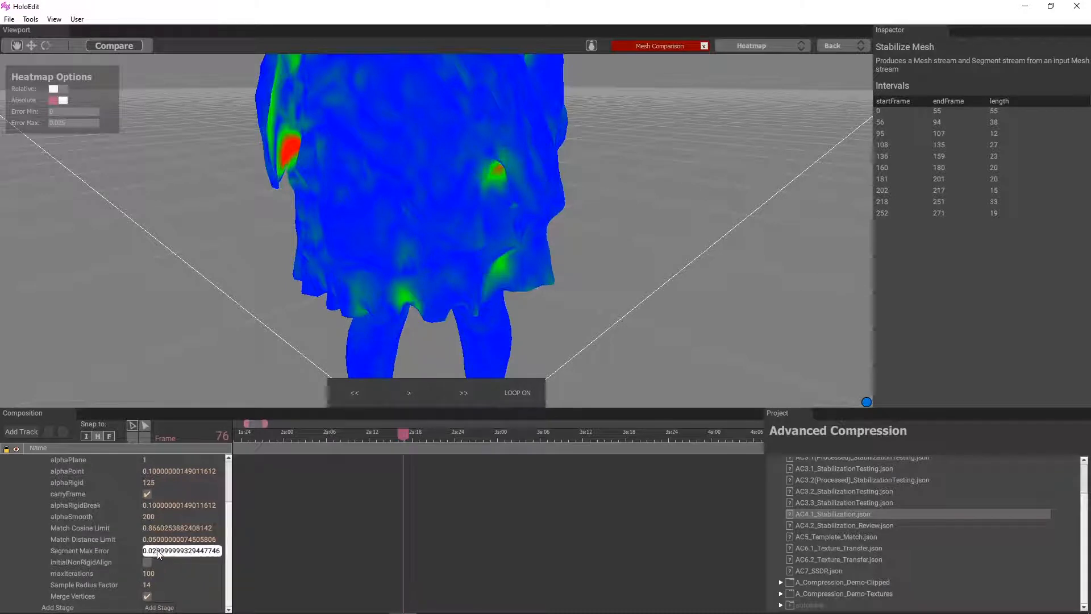
key("Return")
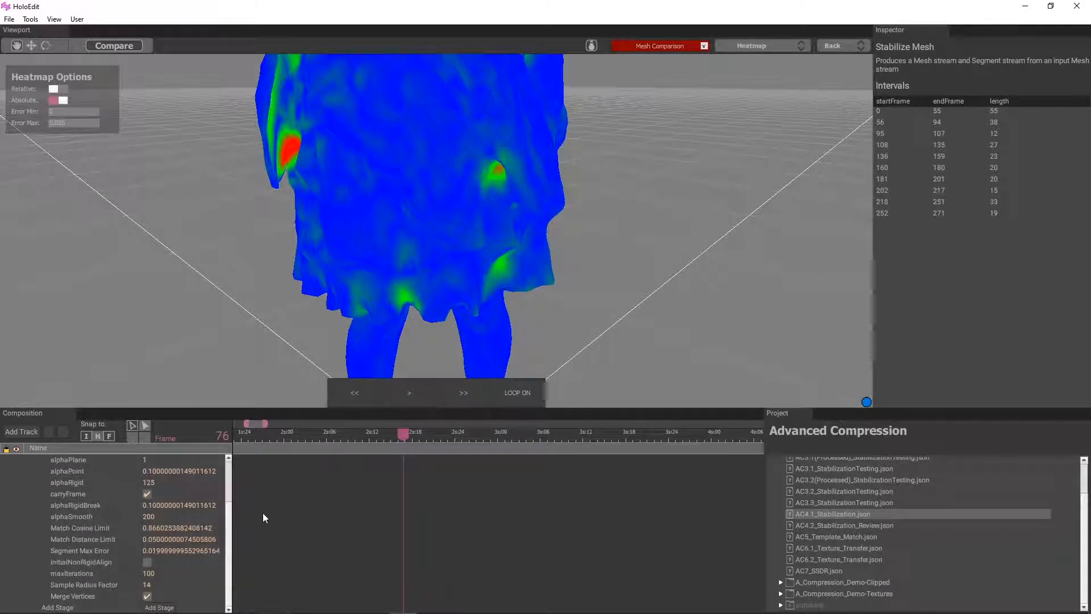
Examine the heatmap from the front and back at frames 83 and 84 for high-error areas
scroll(155, 550, "up", 3)
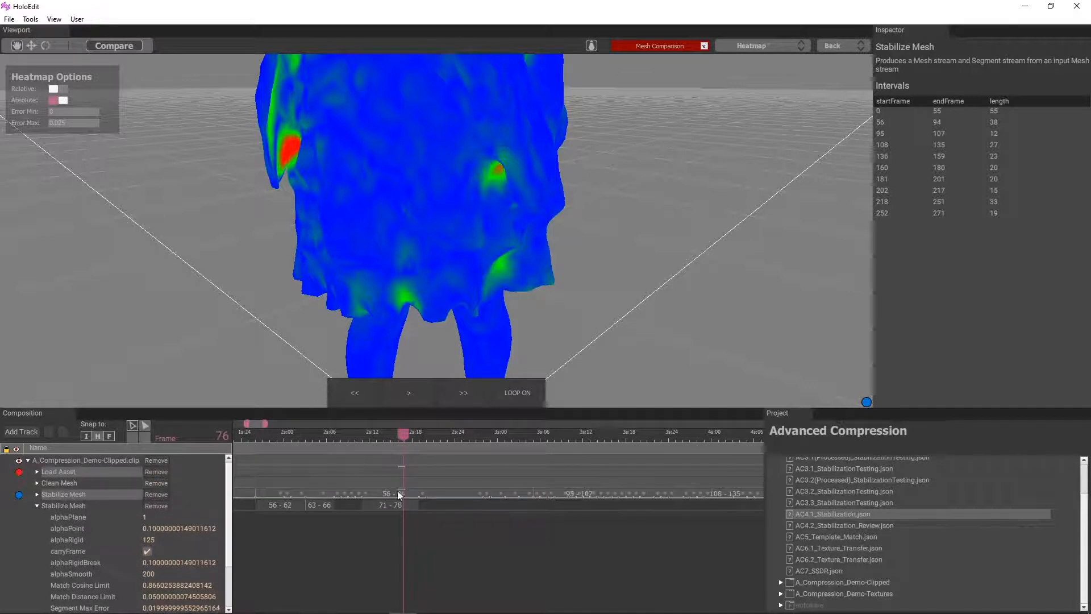
scroll(397, 490, "down", 2)
scroll(119, 548, "down", 3)
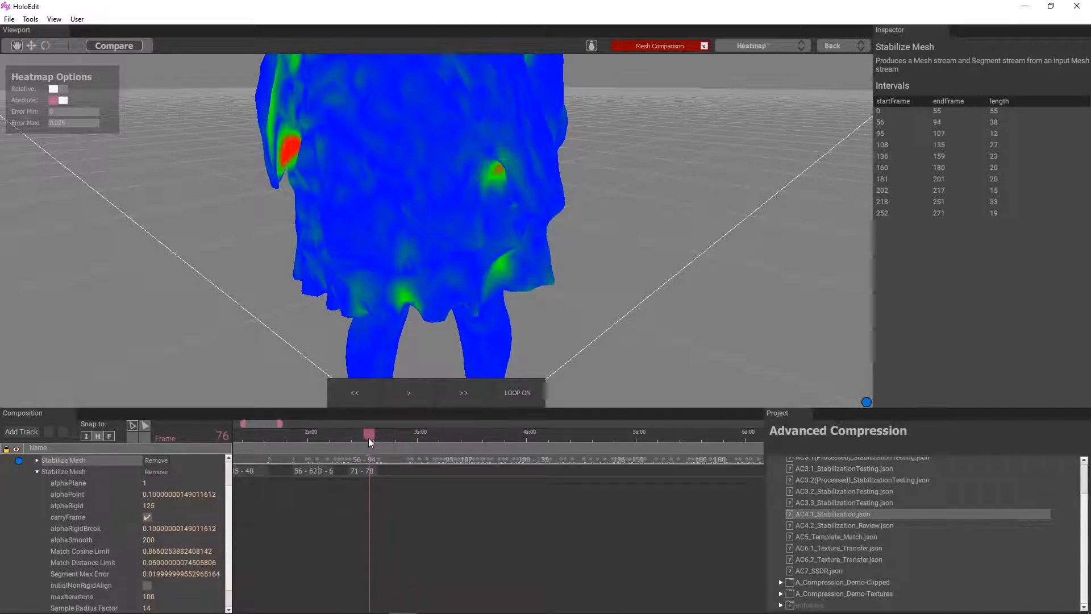
left_click_drag(368, 437, 393, 439)
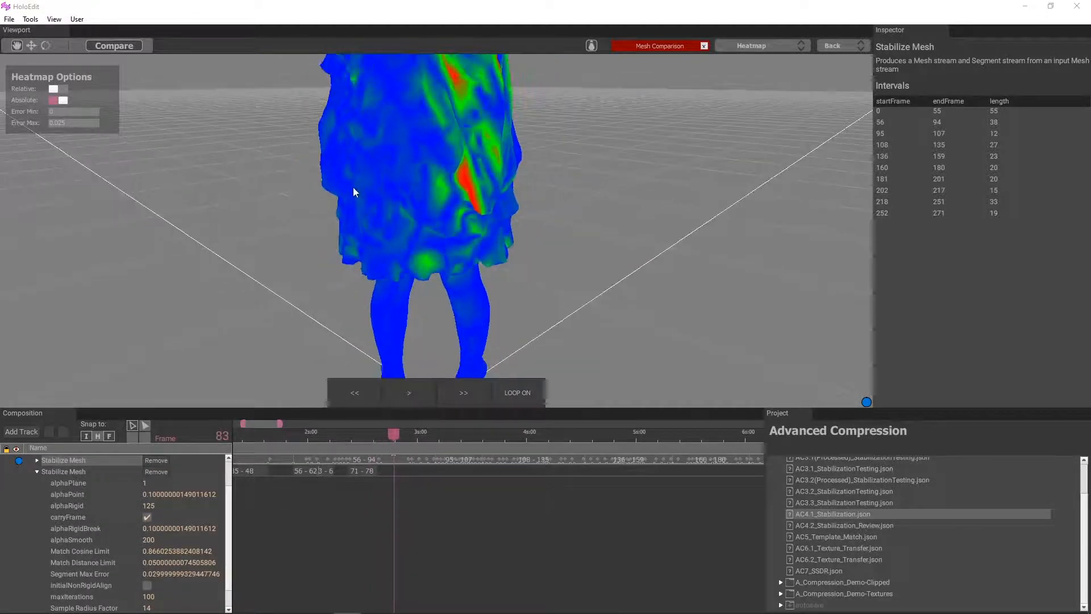
scroll(353, 189, "down", 3)
left_click_drag(342, 226, 356, 329)
left_click_drag(391, 438, 397, 436)
left_click_drag(466, 332, 336, 356)
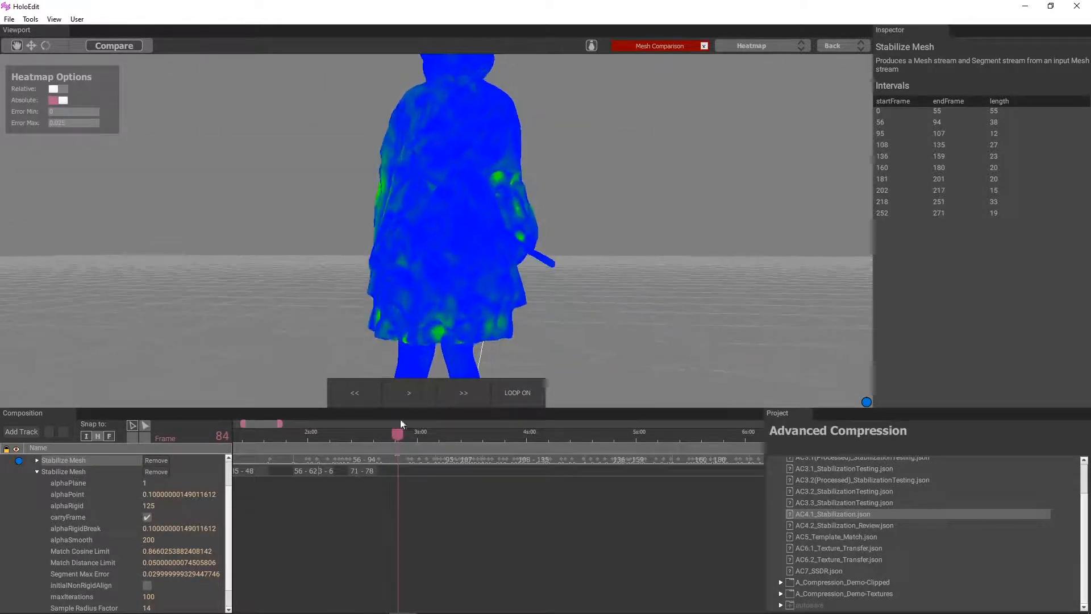
Check the heatmap at frame 81 and add an 80–87 interval to the second Stabilize Mesh stage
left_click_drag(389, 435, 387, 435)
mouse_move(342, 321)
left_mouse_down()
mouse_move(503, 301)
mouse_move(478, 261)
mouse_move(359, 274)
left_mouse_up()
scroll(387, 463, "up", 4)
left_click(408, 473)
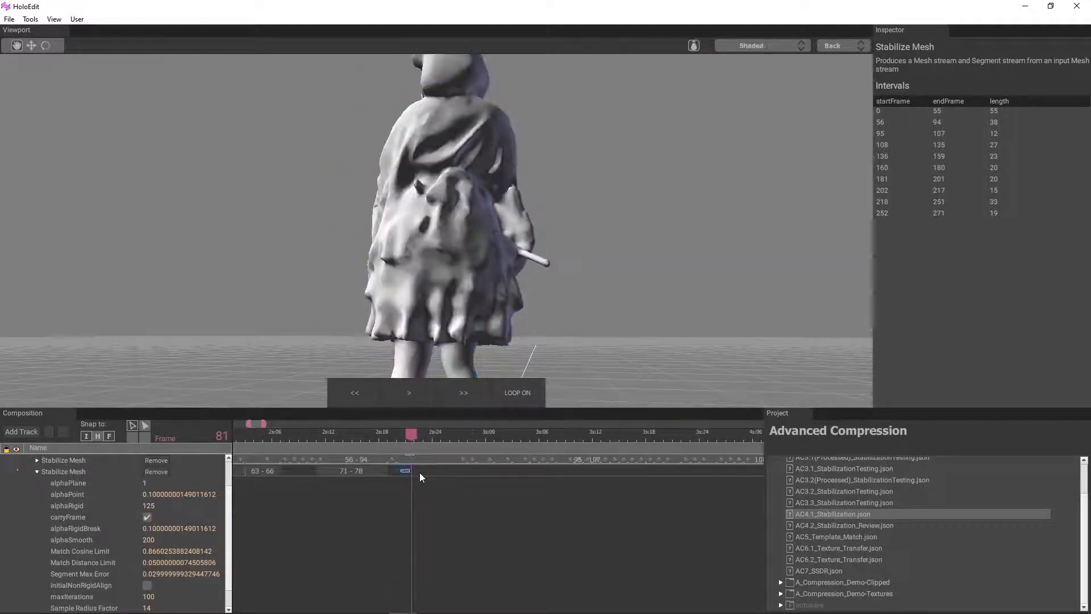
right_click(463, 475)
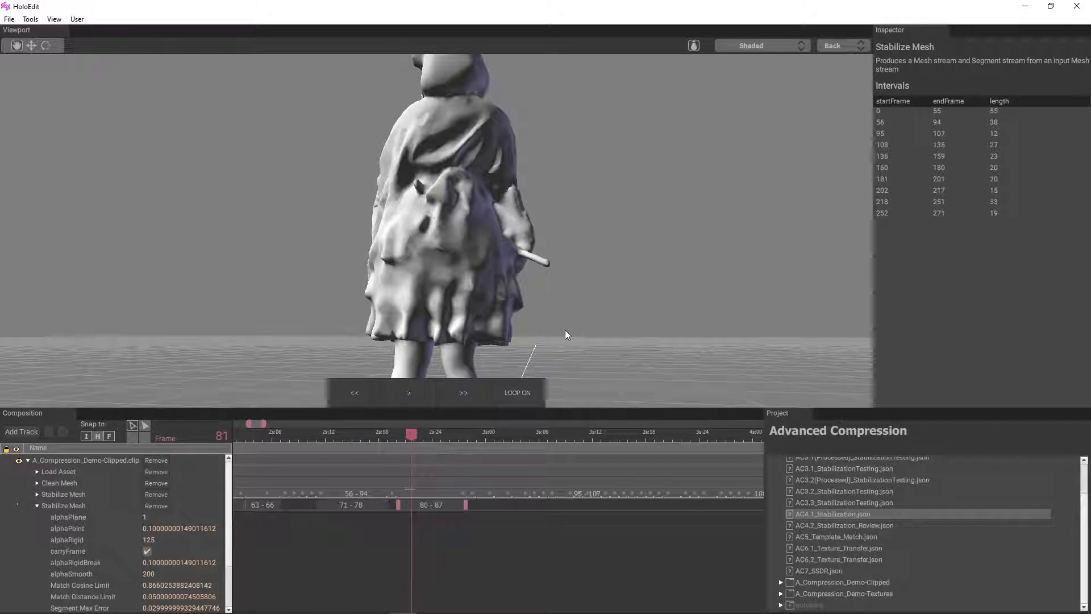
Restore the Heatmap comparison between Load Asset and the first Stabilize Mesh stage at frame 81
scroll(316, 370, "down", 2)
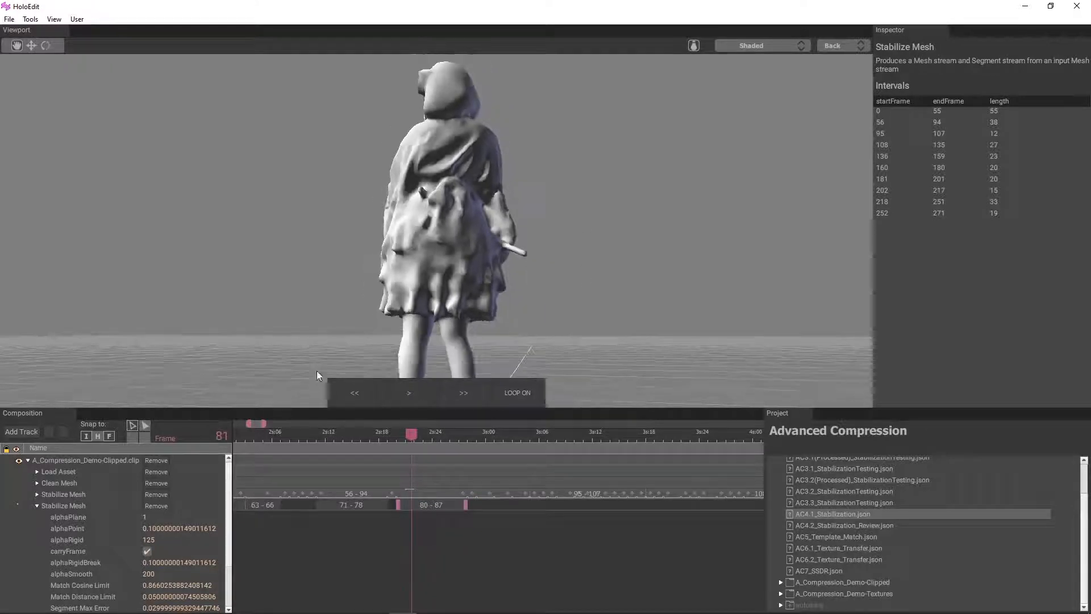
left_click(67, 494)
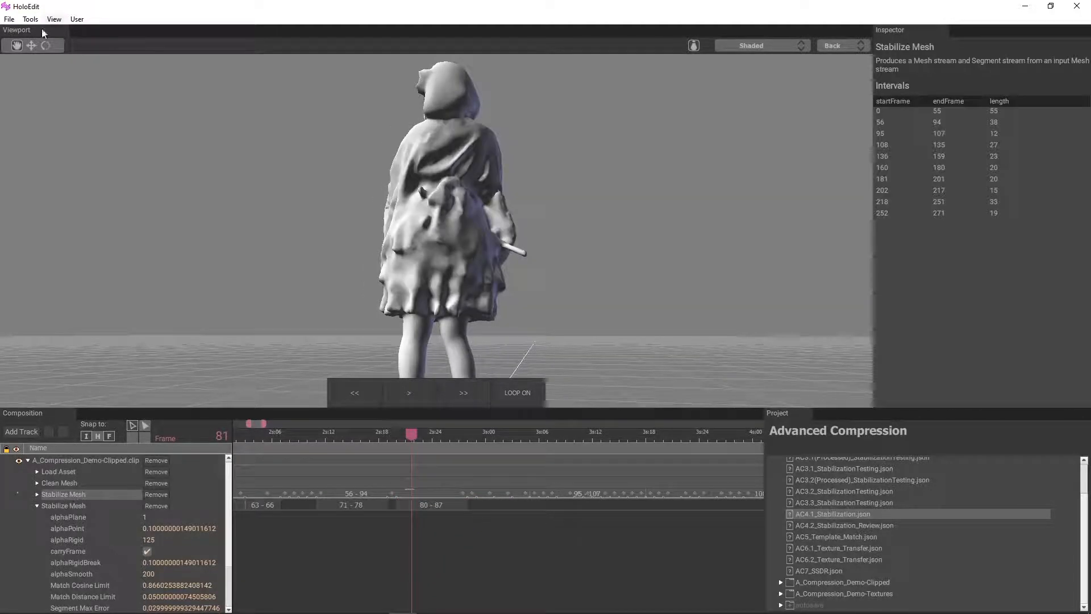
left_click(64, 471)
left_click(73, 494, "ctrl")
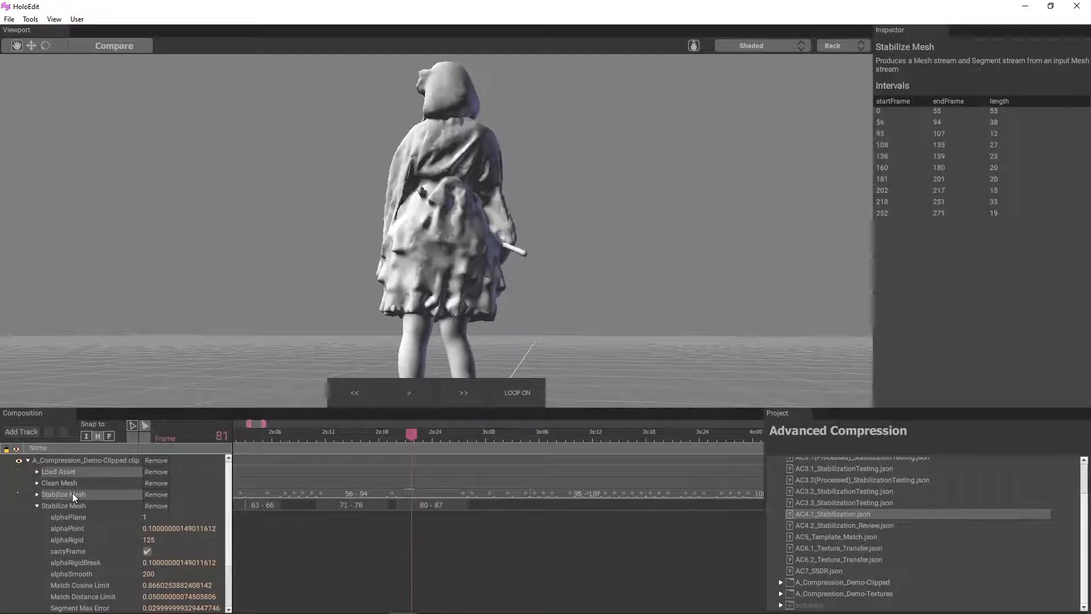
left_click(114, 46)
left_click(793, 47)
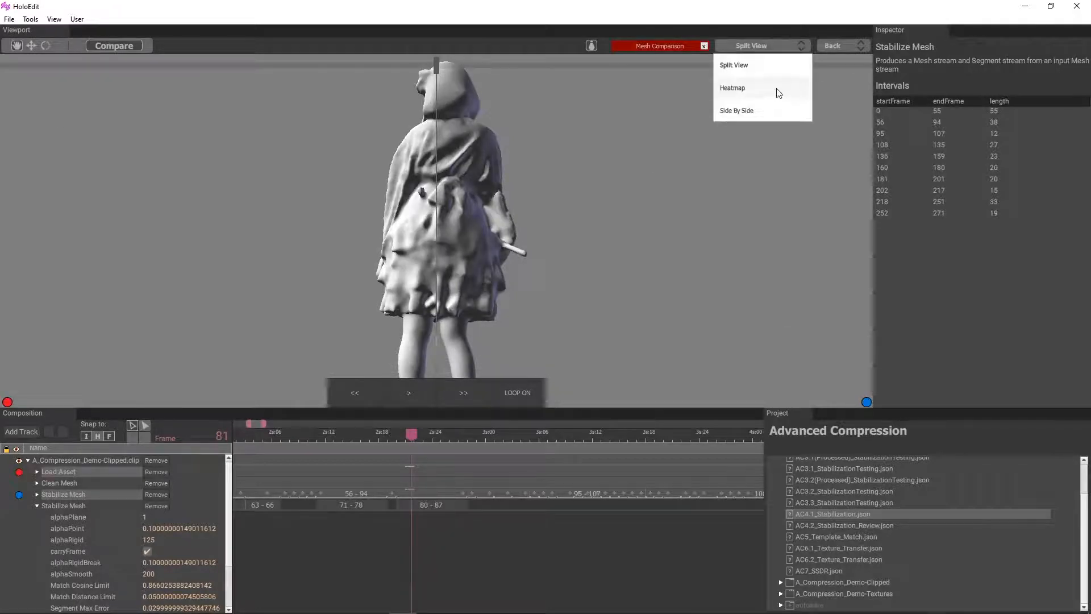
left_click(773, 91)
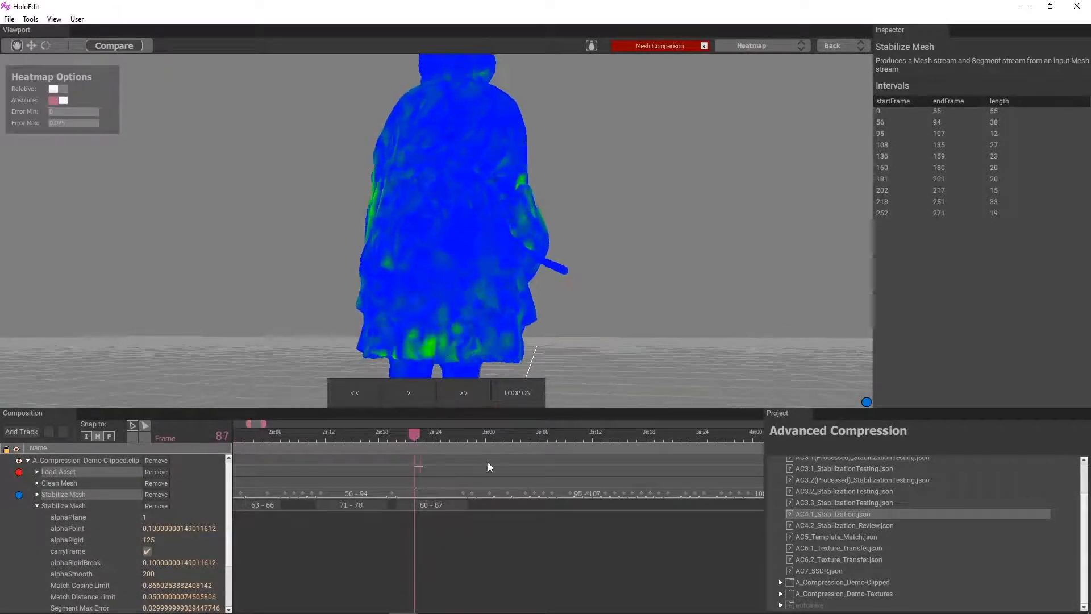
Check the heatmap at frame 91 and add a 91–92 interval to the second Stabilize Mesh stage
left_click_drag(491, 461, 499, 462)
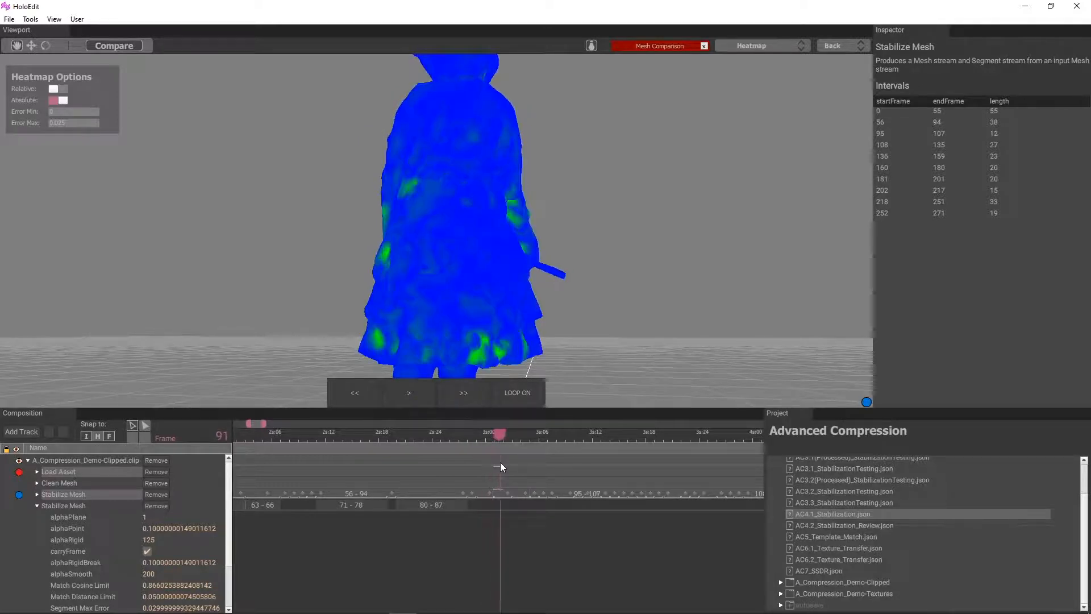
scroll(511, 316, "down", 2)
left_click_drag(511, 316, 480, 549)
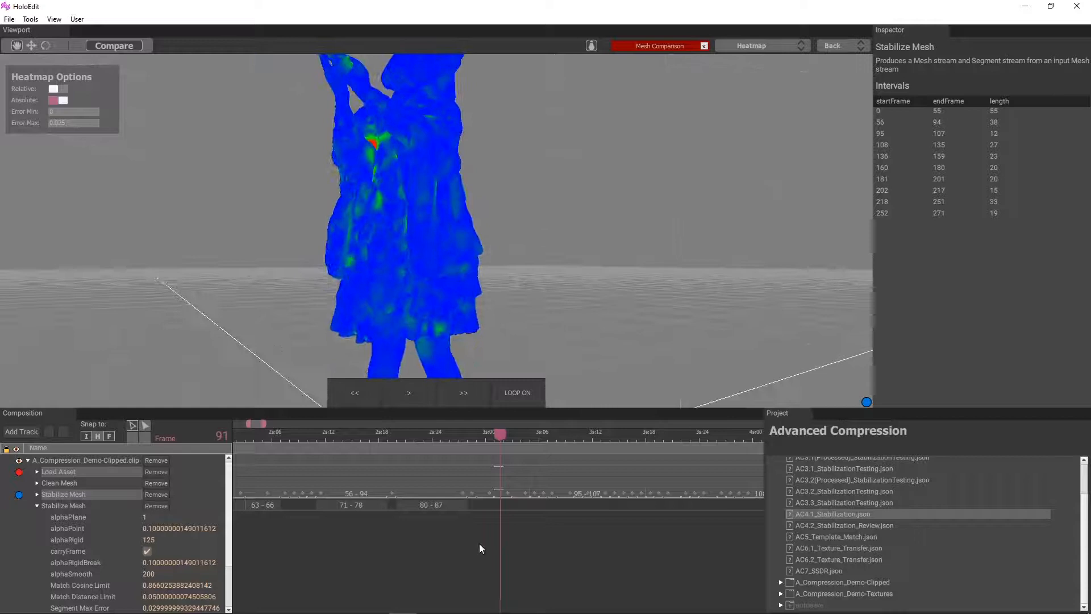
left_click_drag(507, 506, 498, 506)
right_click(501, 507)
left_click(512, 514)
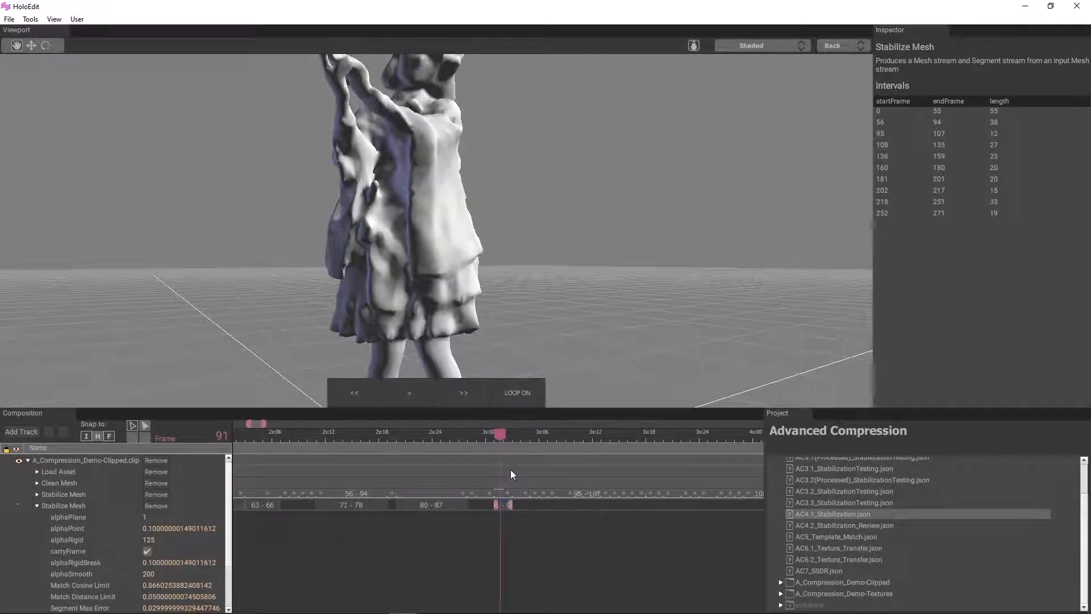
Restore the Heatmap comparison between Load Asset and the first Stabilize Mesh stage at frame 91
left_click(63, 471)
left_click(74, 495)
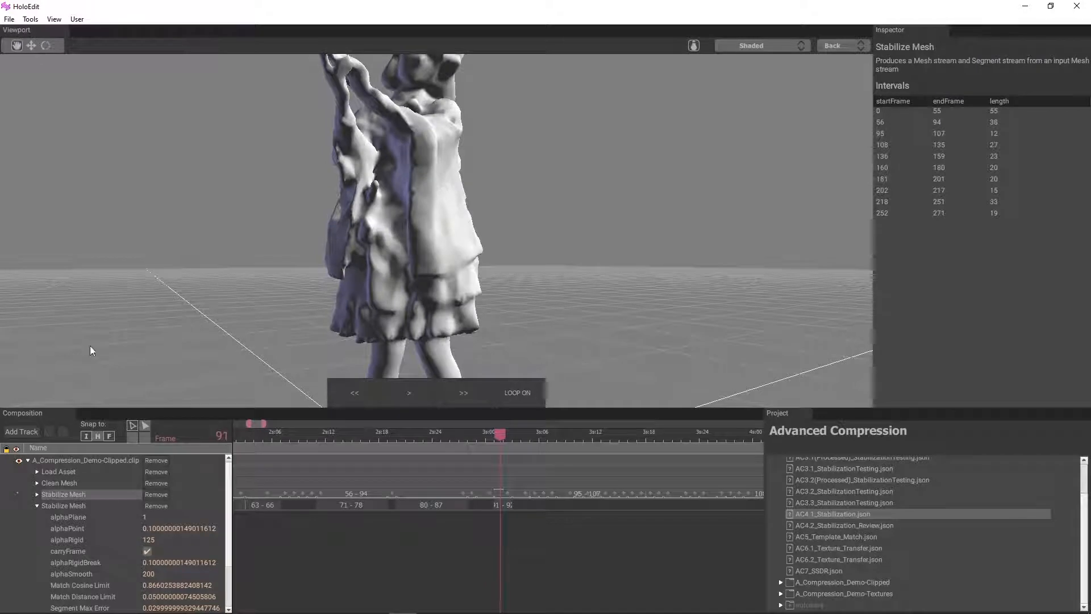
left_click(59, 473)
left_click(63, 495, "ctrl")
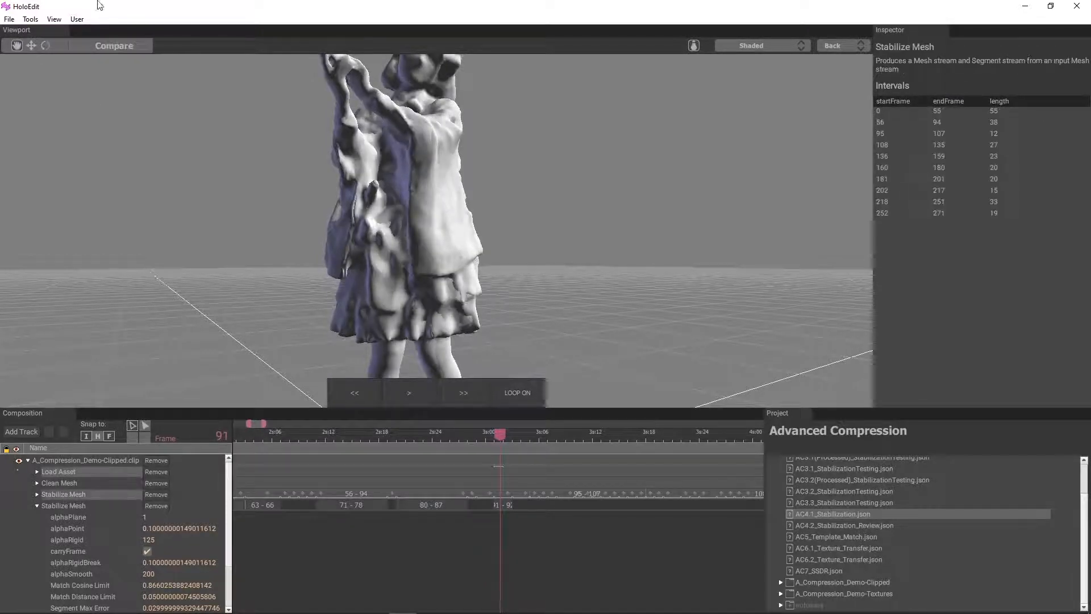
left_click(116, 44)
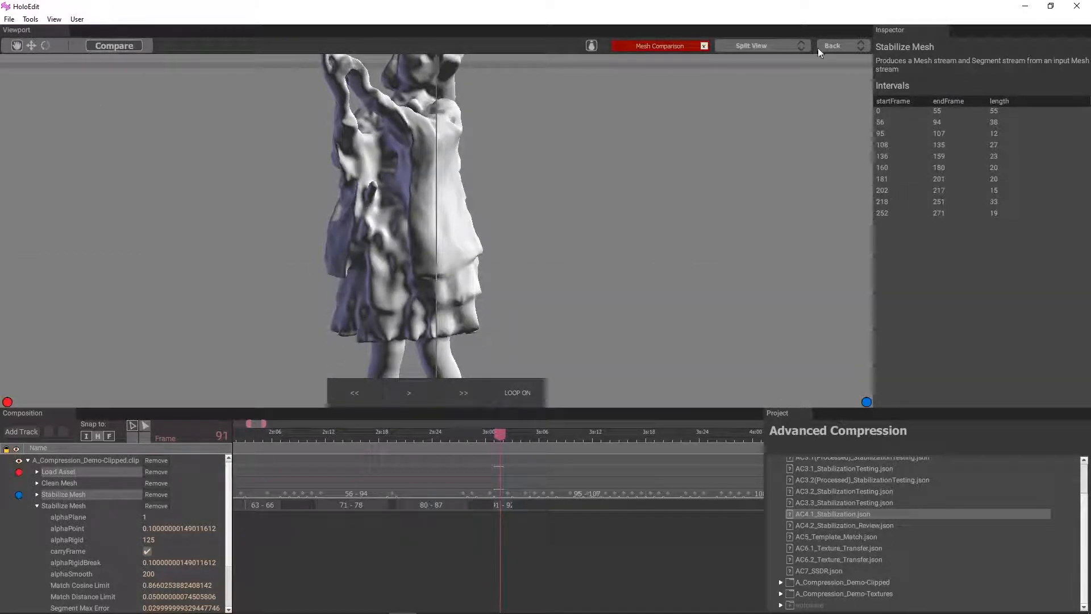
left_click(760, 53)
left_click(733, 110)
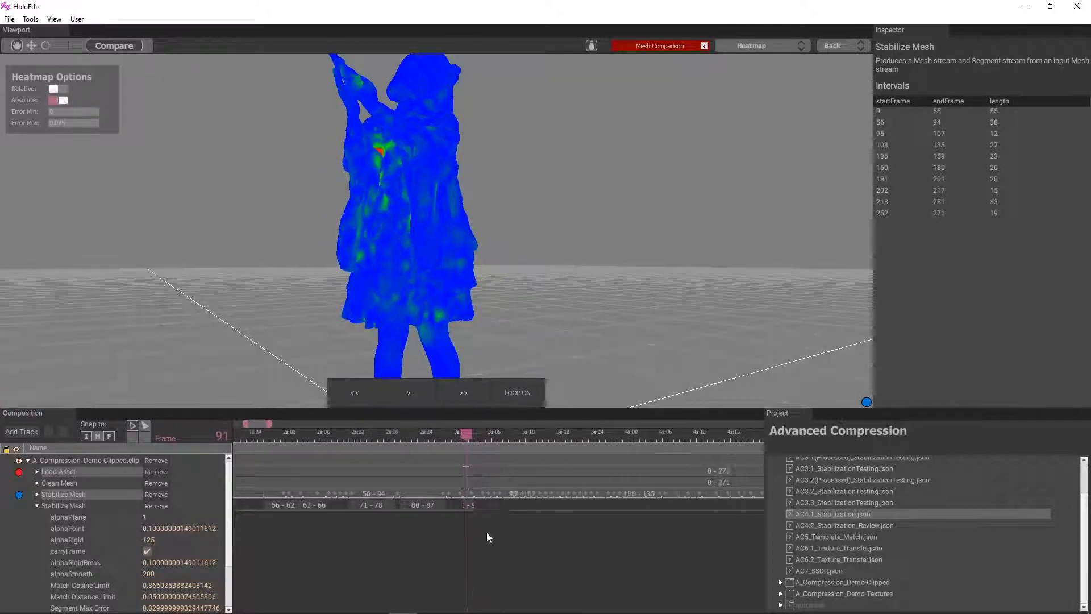
Move to frame 98 and examine the heatmap from several angles for high-error areas
left_click_drag(428, 431, 466, 459)
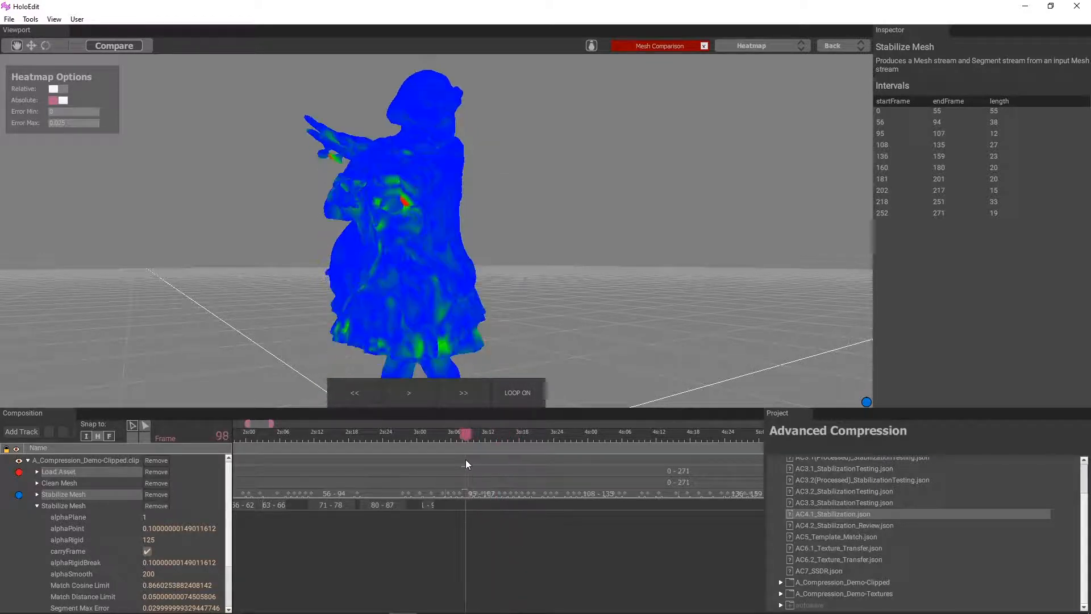
scroll(377, 309, "down", 4)
left_click_drag(377, 309, 764, 275)
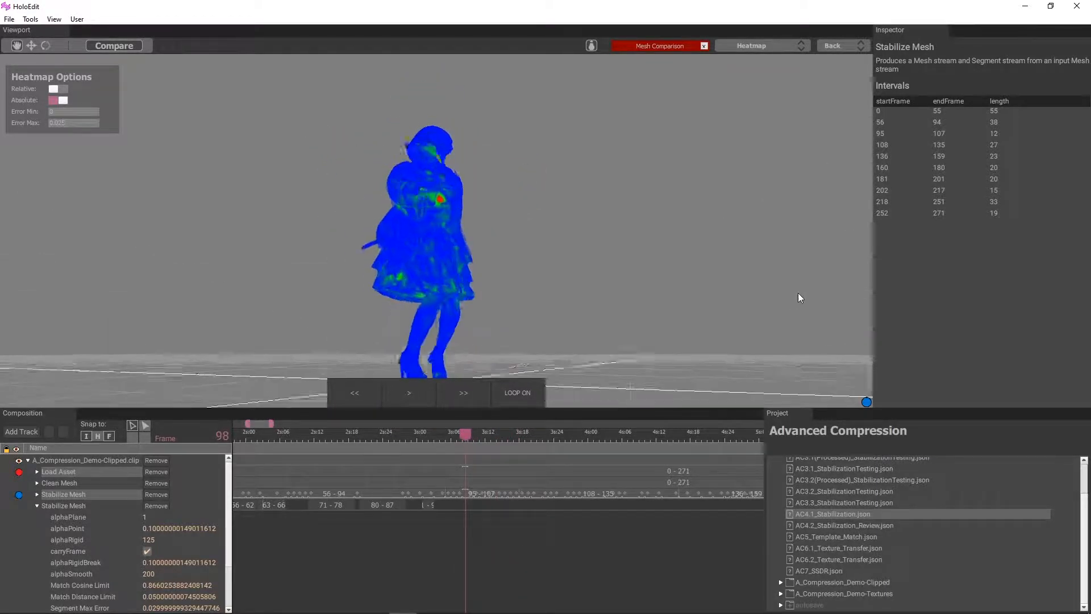
scroll(446, 296, "up", 4)
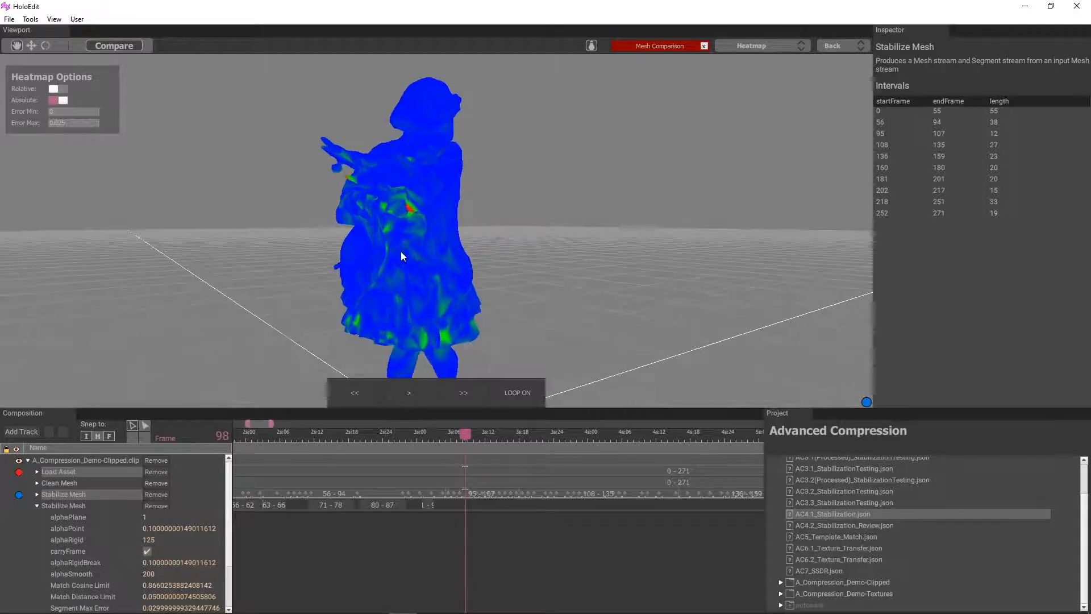
left_click_drag(401, 251, 398, 318)
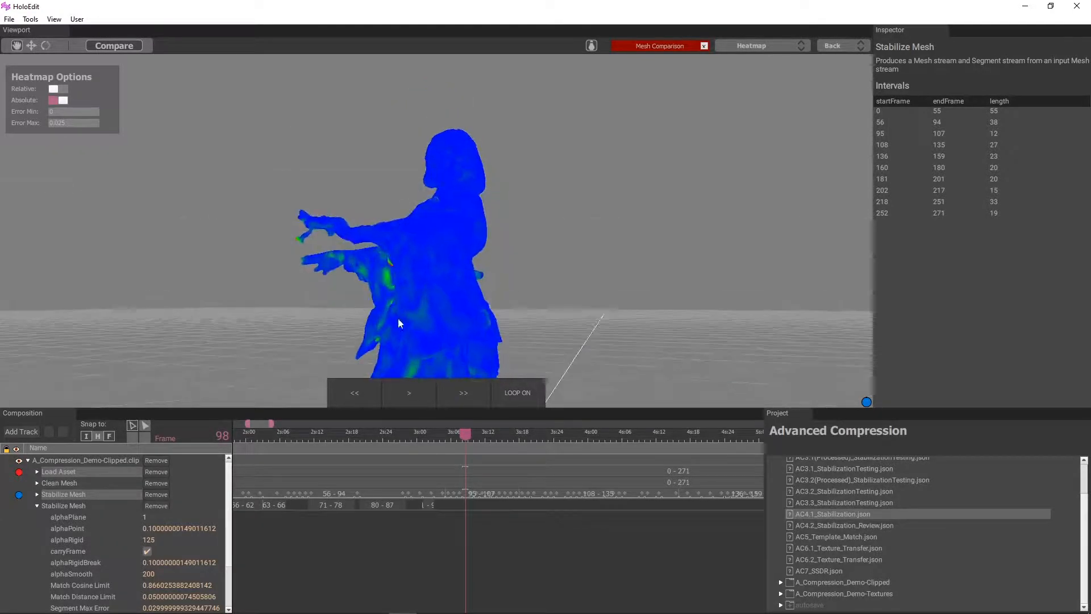
mouse_move(459, 440)
left_mouse_down()
mouse_move(512, 436)
mouse_move(449, 441)
mouse_move(468, 442)
mouse_move(465, 434)
left_mouse_up()
scroll(413, 296, "down", 3)
left_click_drag(414, 296, 680, 378)
Examine the heatmap from several angles at frames 115, 117, 121 and 122 for high-error areas
left_click_drag(463, 439, 570, 454)
scroll(423, 271, "down", 2)
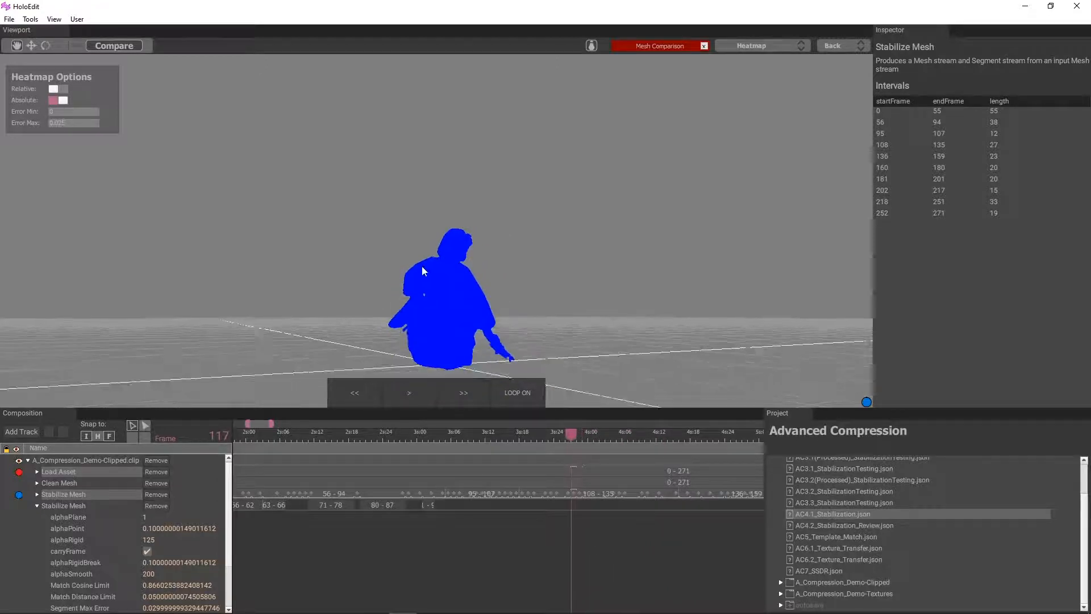
middle_click_drag(421, 266, 369, 201)
left_click_drag(569, 438, 539, 436)
scroll(531, 291, "up", 2)
left_click_drag(531, 292, 521, 268)
left_click_drag(541, 433, 565, 436)
left_click_drag(540, 363, 350, 223)
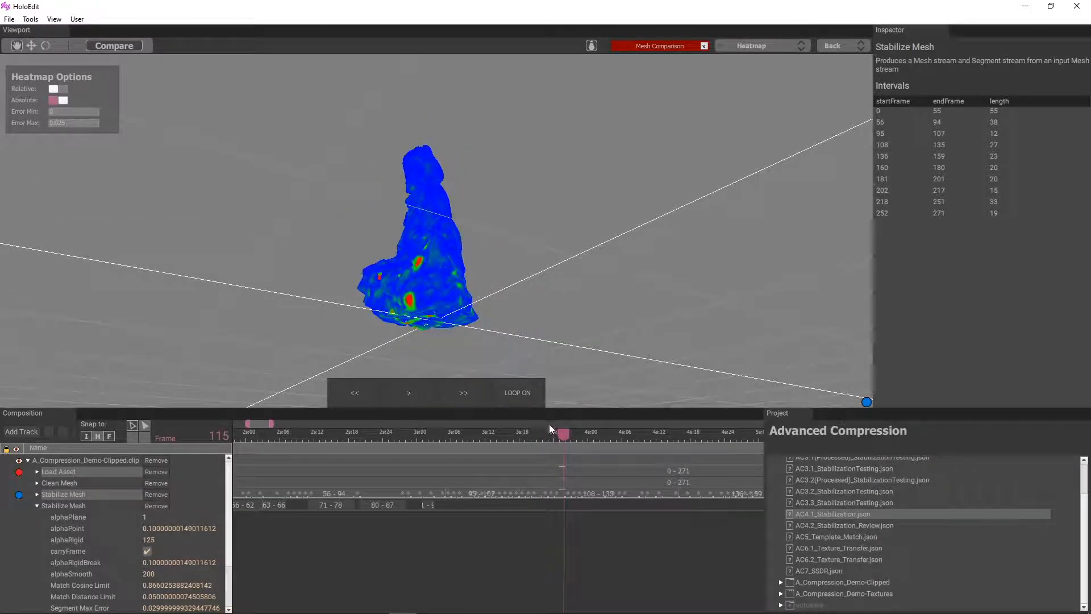
left_click_drag(570, 435, 596, 434)
left_click_drag(511, 318, 481, 256)
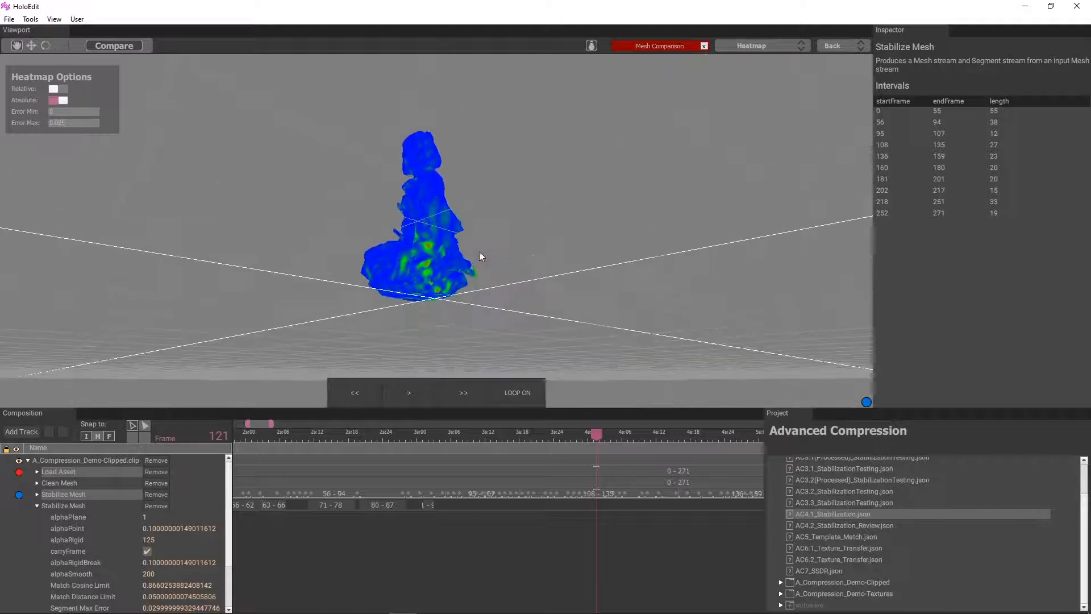
left_click(602, 435)
left_click_drag(398, 295, 339, 304)
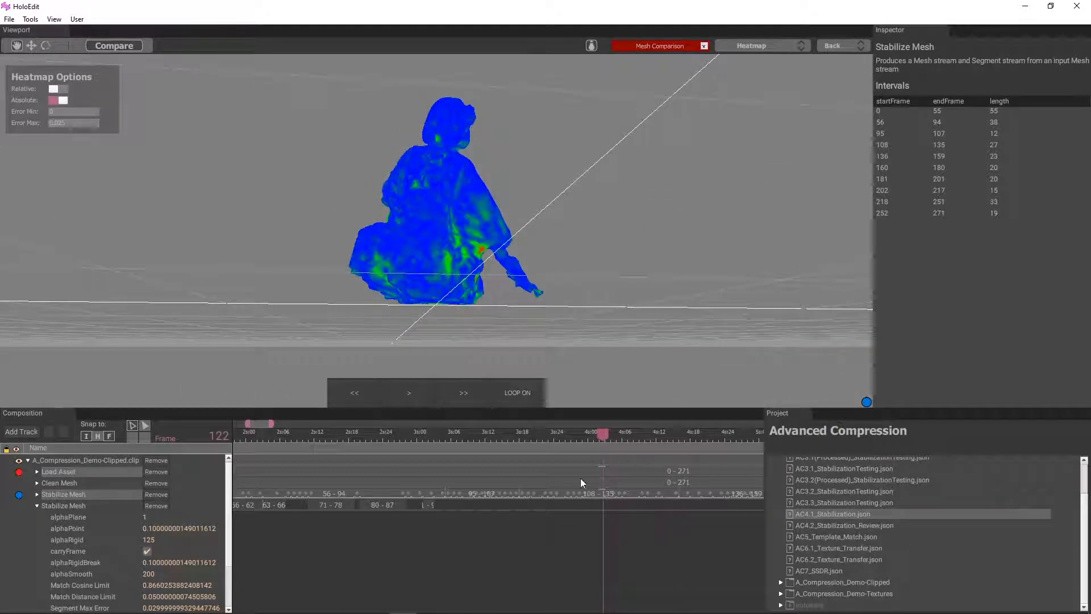
Check the heatmap at frames 136 and 127, and add a short interval around frame 127 to the second Stabilize Mesh stage
left_click_drag(602, 441, 684, 444)
scroll(676, 534, "down", 2)
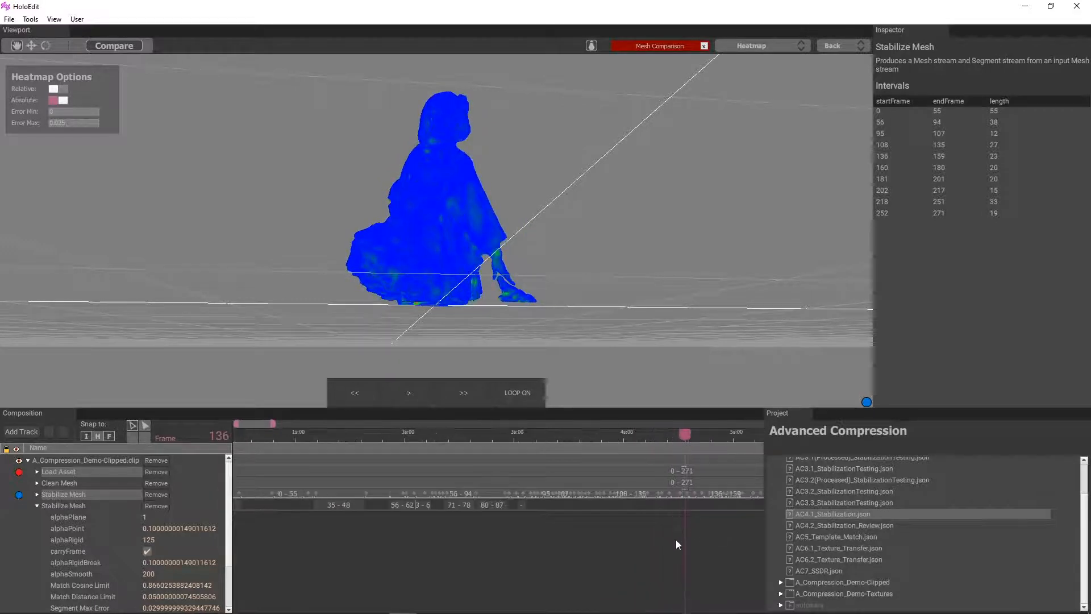
middle_click_drag(676, 540, 458, 520)
left_click_drag(479, 425, 454, 438)
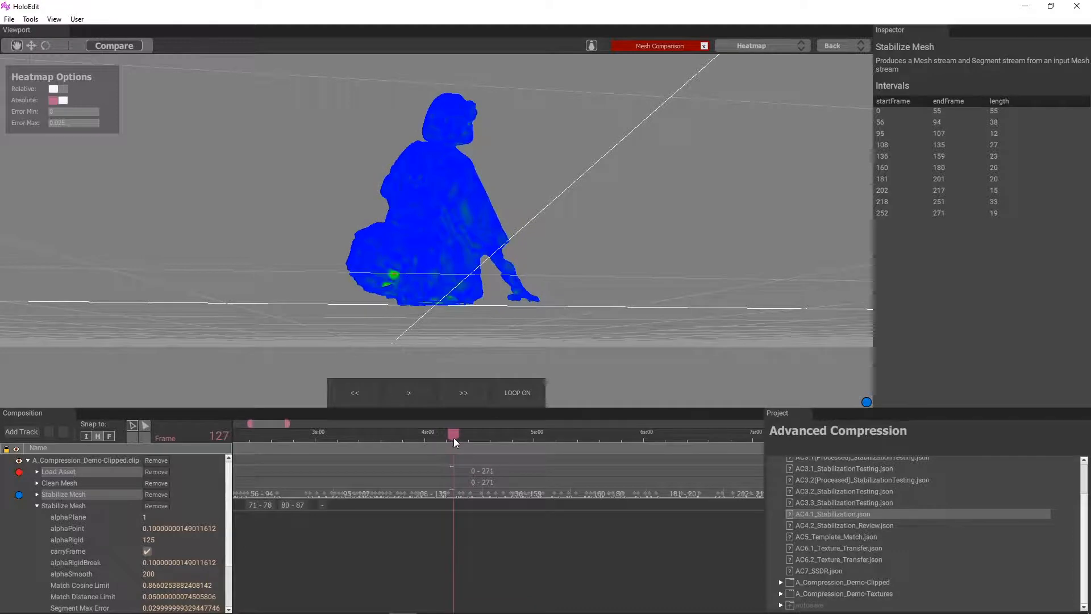
middle_click_drag(448, 295, 388, 269)
scroll(456, 513, "up", 5)
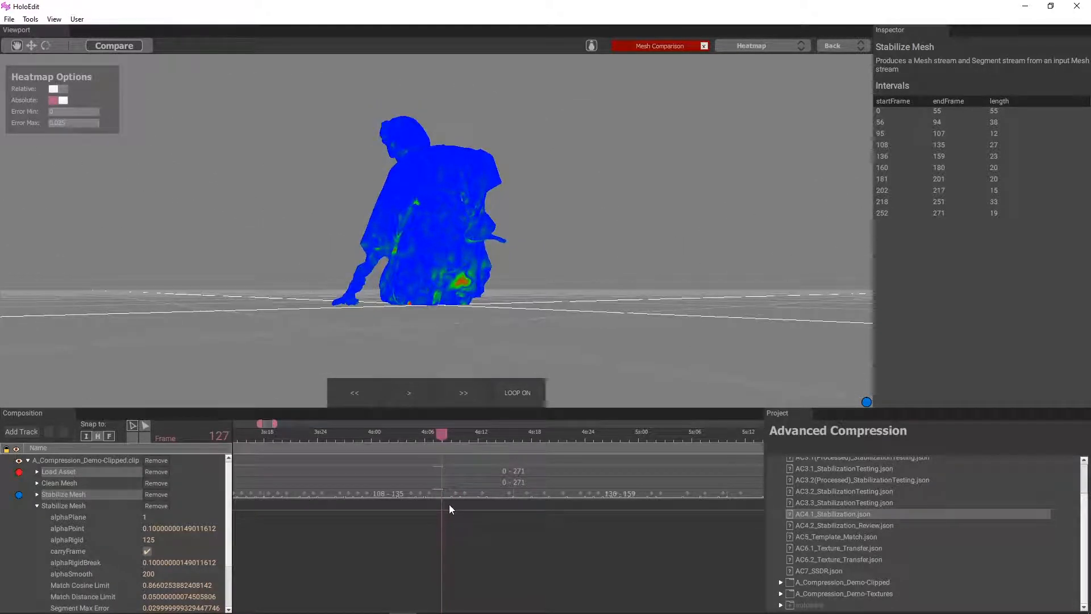
left_click(433, 503)
right_click(435, 503)
left_click(447, 509)
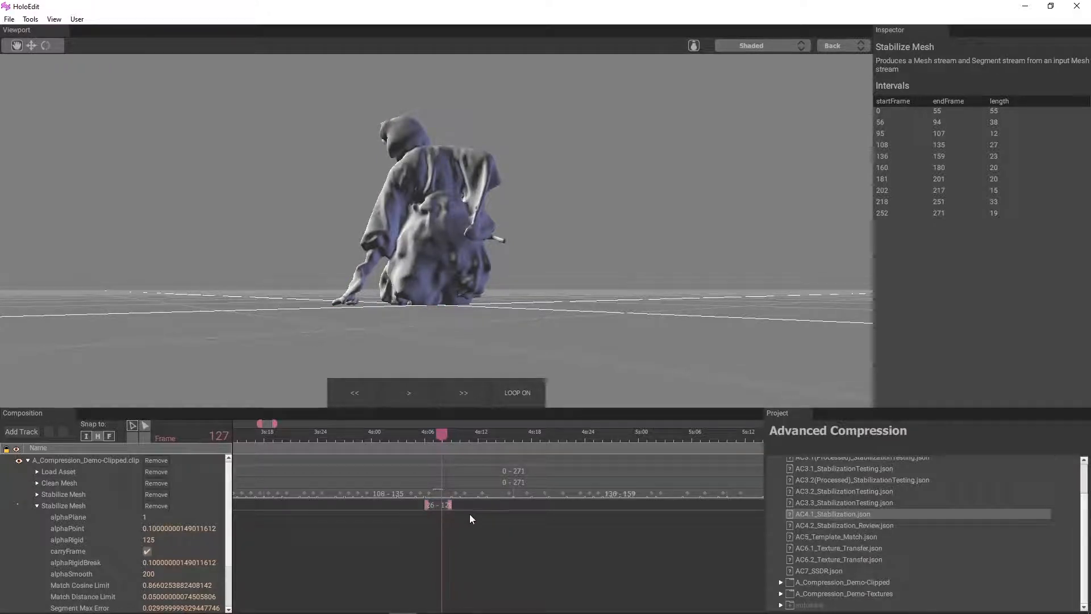
Restore the Heatmap comparison between Load Asset and the first Stabilize Mesh stage at frame 127
scroll(452, 512, "down", 5)
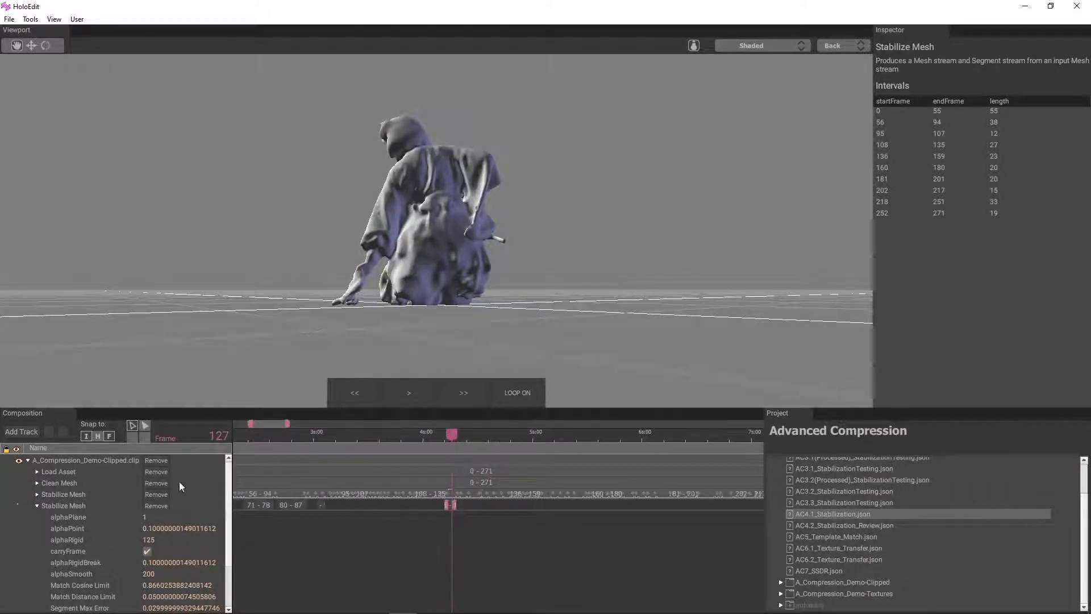
left_click(59, 472)
left_click(73, 493)
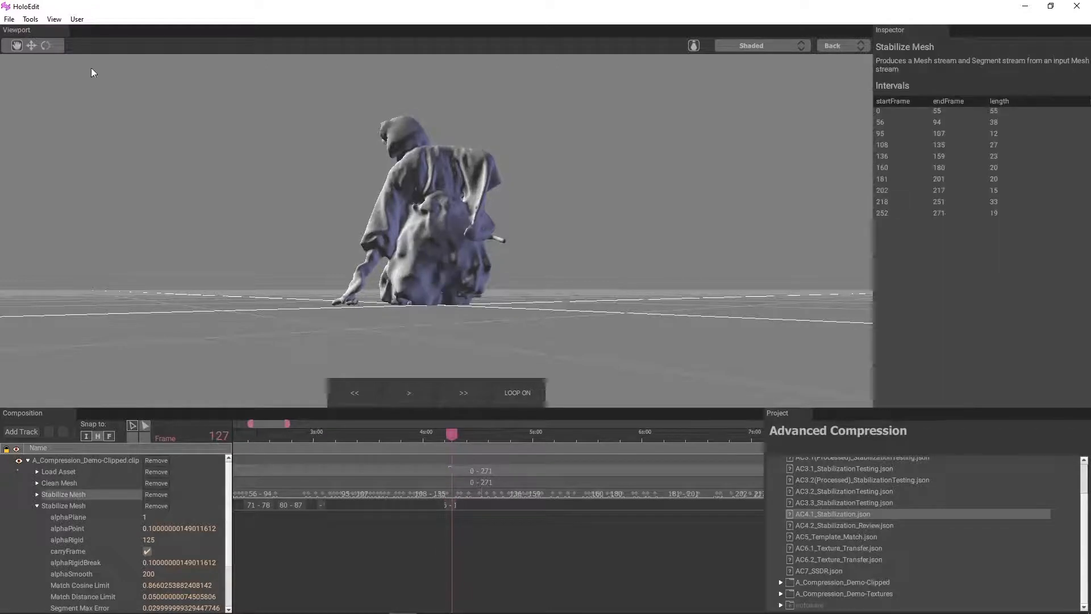
left_click(67, 472)
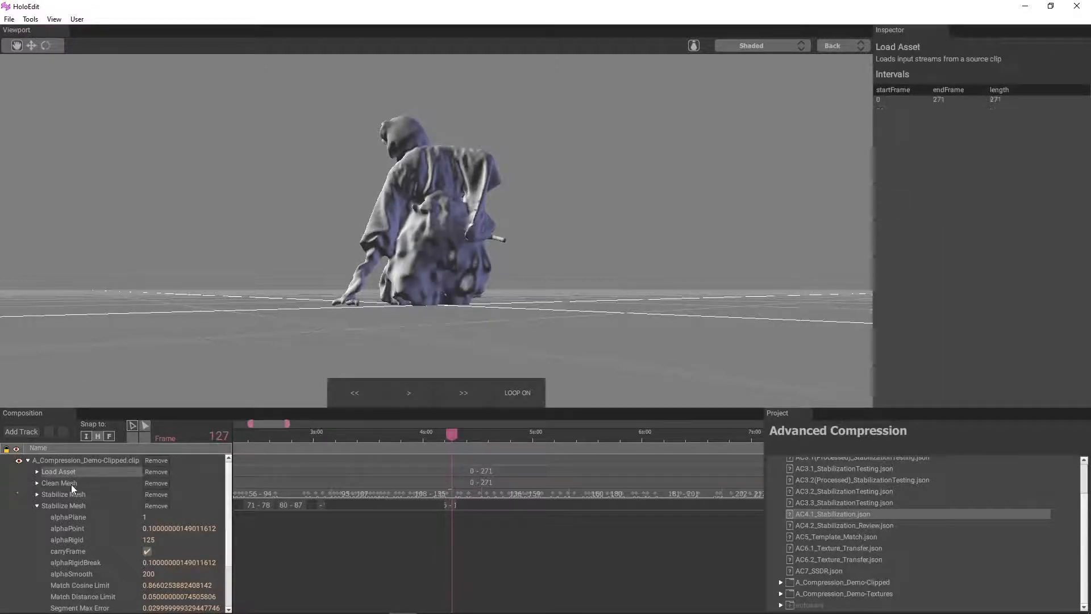
left_click(73, 491, "ctrl")
left_click(114, 45)
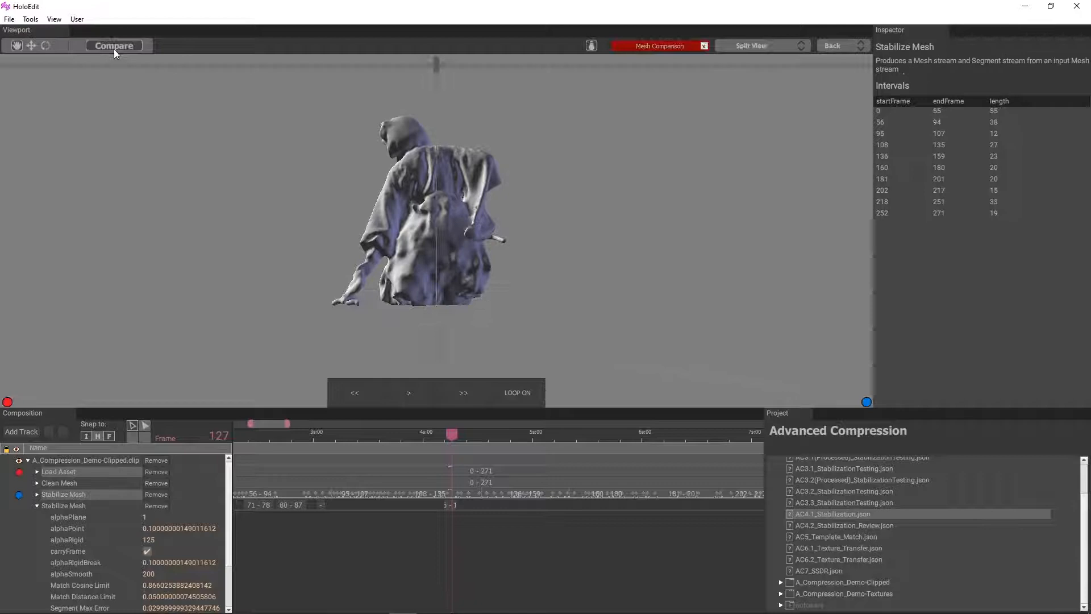
left_click(787, 50)
left_click(757, 88)
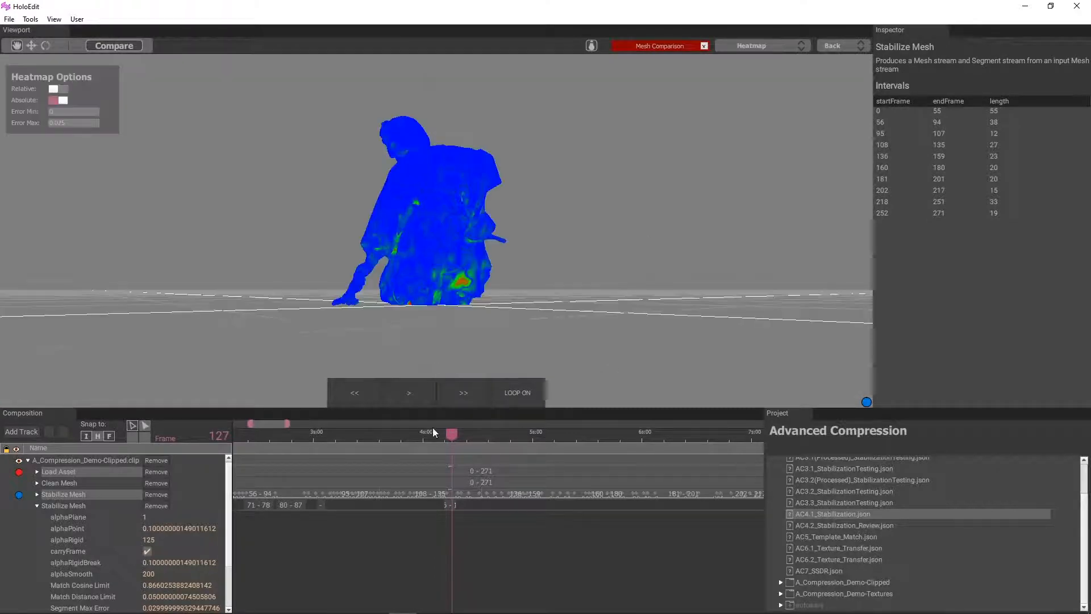
Examine the heatmap from several angles at frames 142, 149 and 150, including close-ups of the hanging sleeve
left_click_drag(451, 433, 506, 460)
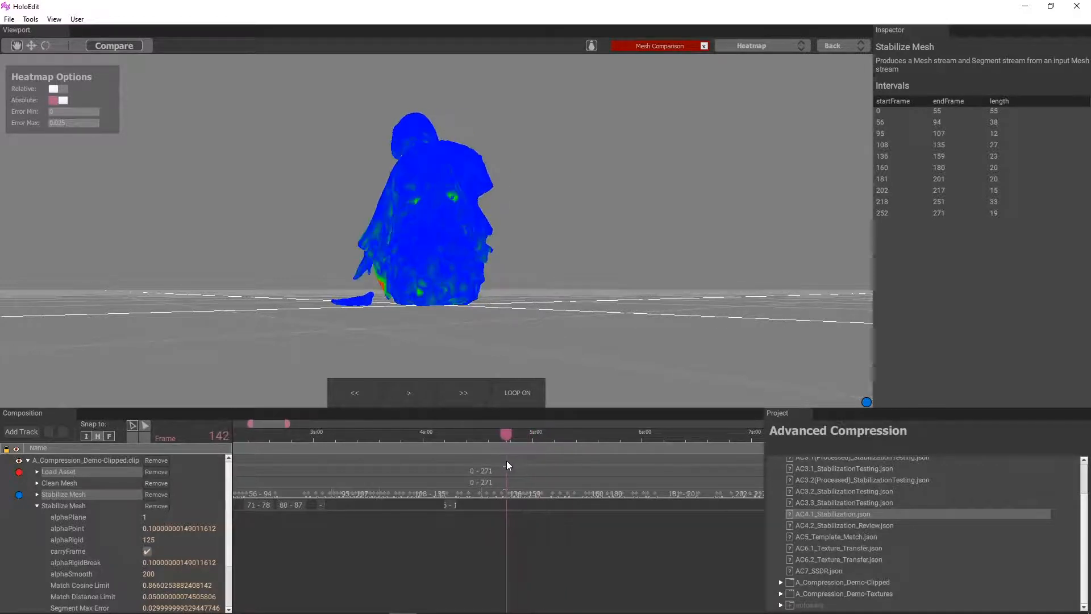
left_click_drag(492, 369, 534, 446)
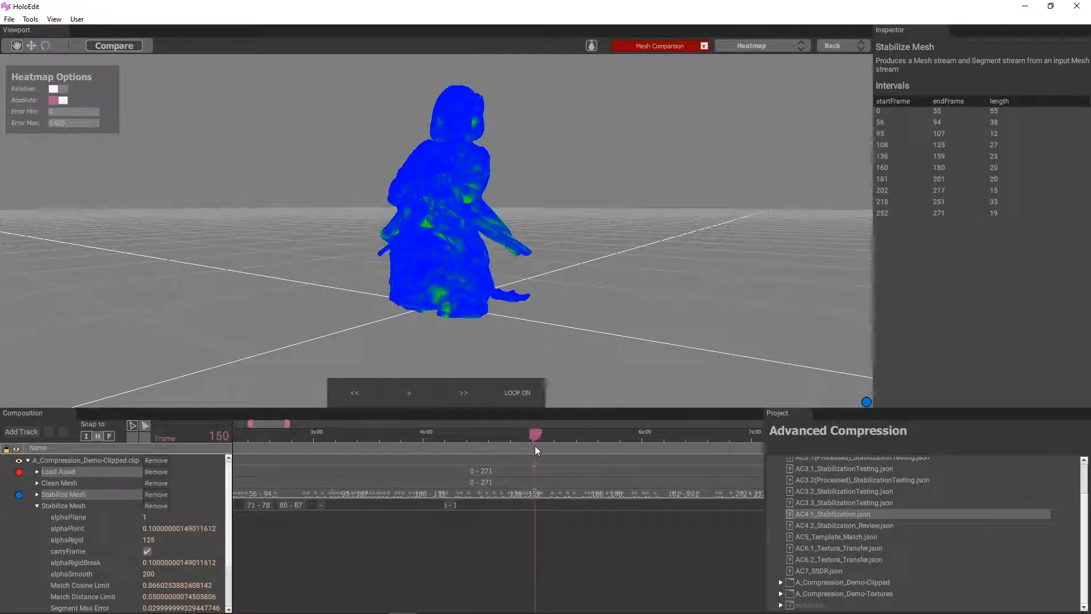
scroll(561, 362, "up", 3)
left_click_drag(559, 362, 471, 328)
scroll(397, 303, "up", 3)
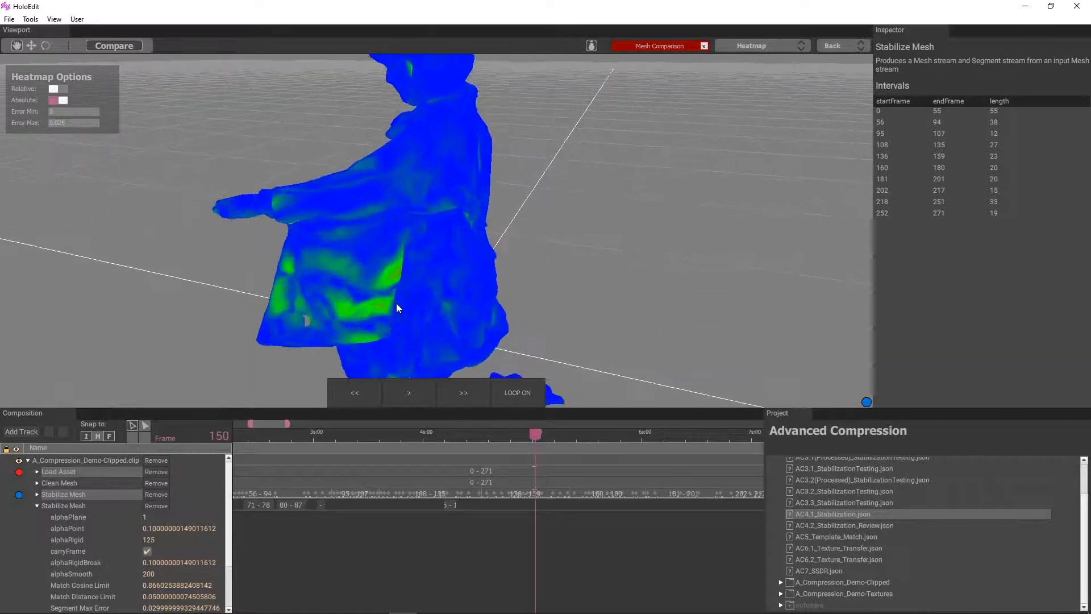
mouse_move(397, 302)
left_mouse_down()
mouse_move(370, 312)
mouse_move(398, 292)
left_mouse_up()
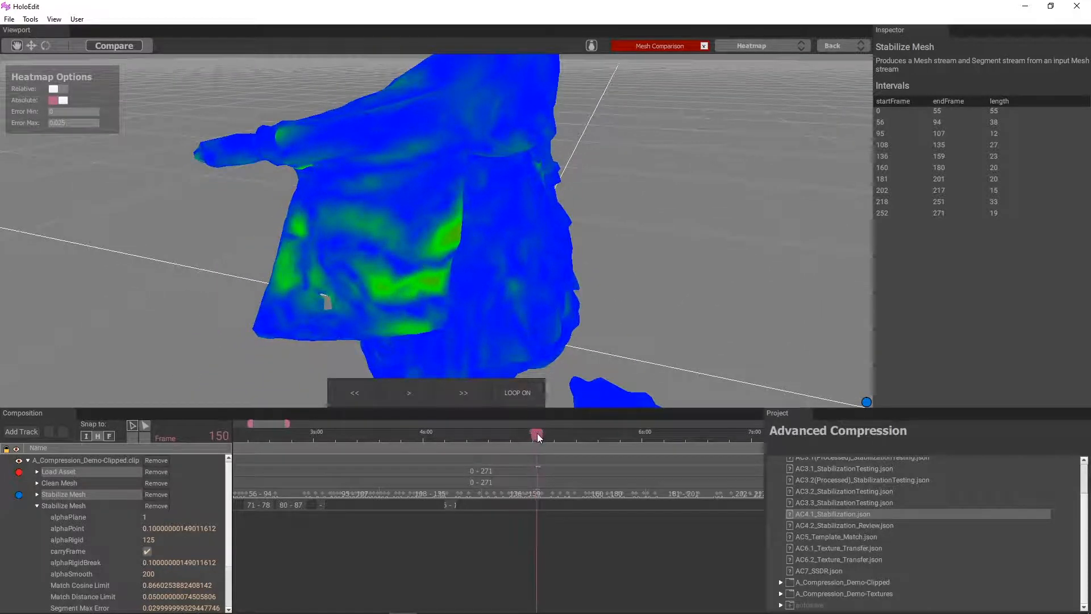
left_click_drag(537, 433, 531, 436)
scroll(533, 499, "up", 7)
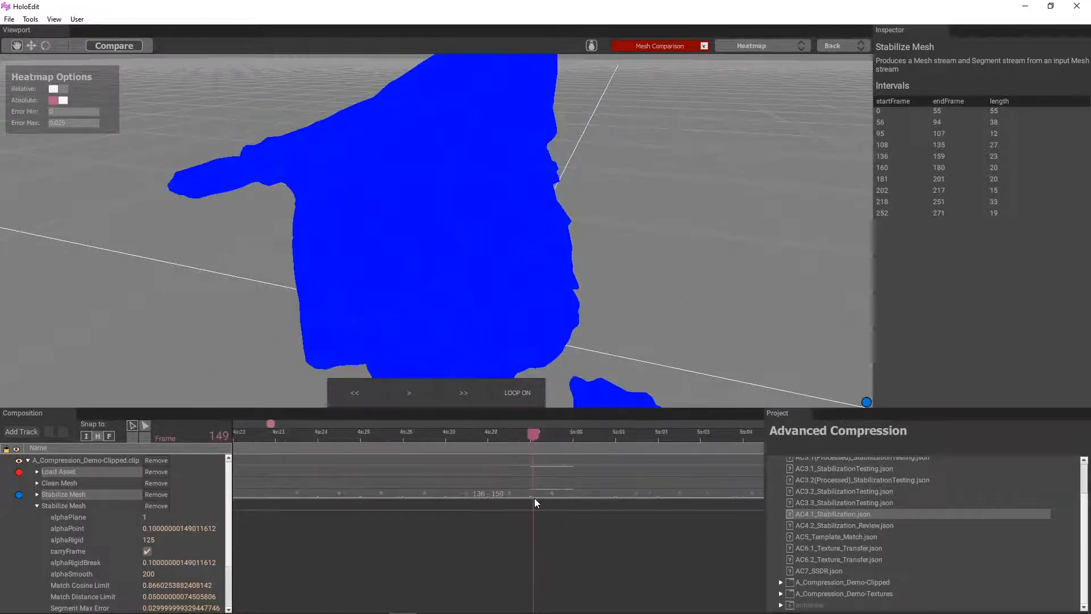
left_click_drag(438, 258, 426, 338)
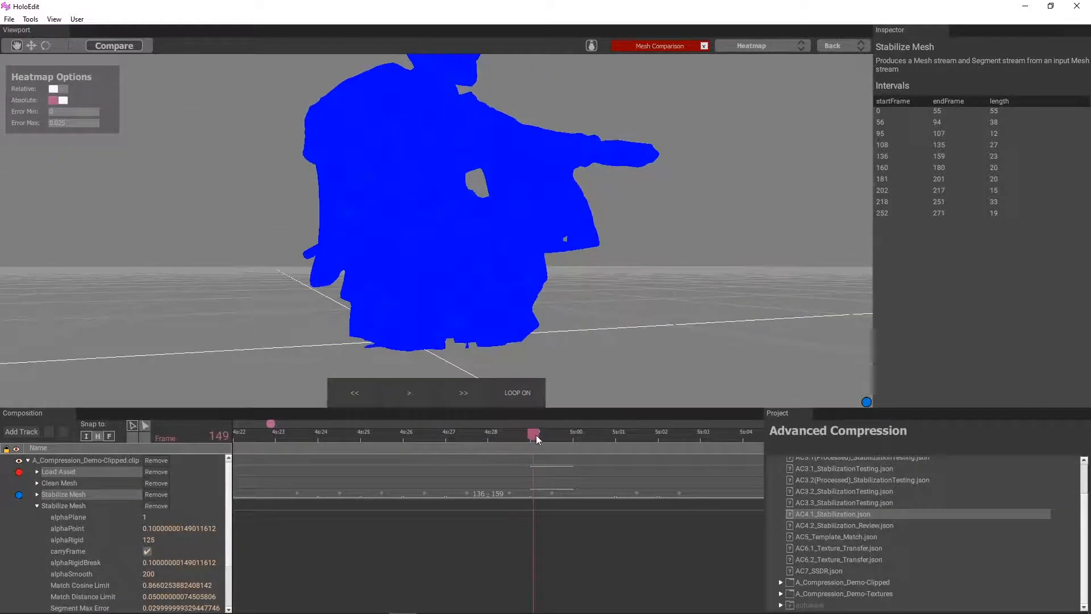
left_click_drag(537, 436, 582, 442)
left_click_drag(628, 303, 484, 289)
scroll(537, 497, "down", 8)
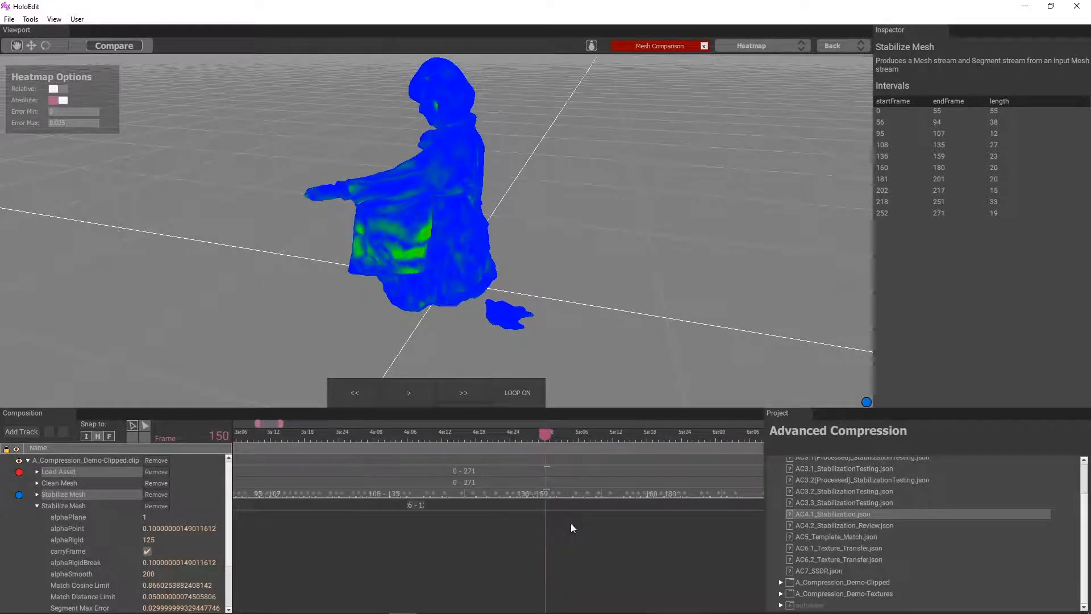
Examine the heatmap from several angles at frame 163 and the frames after it, and return to frame 163
middle_click_drag(571, 523, 348, 522)
left_click_drag(325, 436, 399, 443)
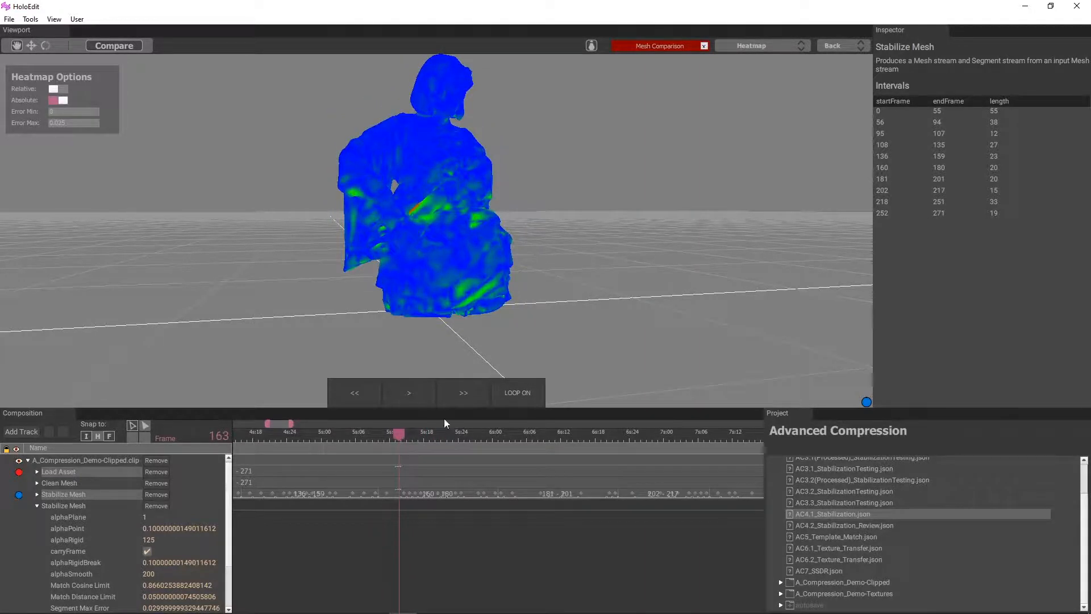
left_click_drag(529, 288, 429, 438)
left_click_drag(392, 352, 710, 267)
left_click_drag(430, 435, 469, 438)
left_click_drag(527, 288, 456, 329)
left_click_drag(469, 435, 450, 435)
left_click_drag(440, 335, 403, 364)
left_click_drag(450, 434, 490, 443)
scroll(465, 322, "down", 2)
left_click_drag(465, 322, 455, 341)
left_click_drag(489, 436, 394, 436)
scroll(432, 470, "up", 2)
left_click_drag(475, 333, 1, 52)
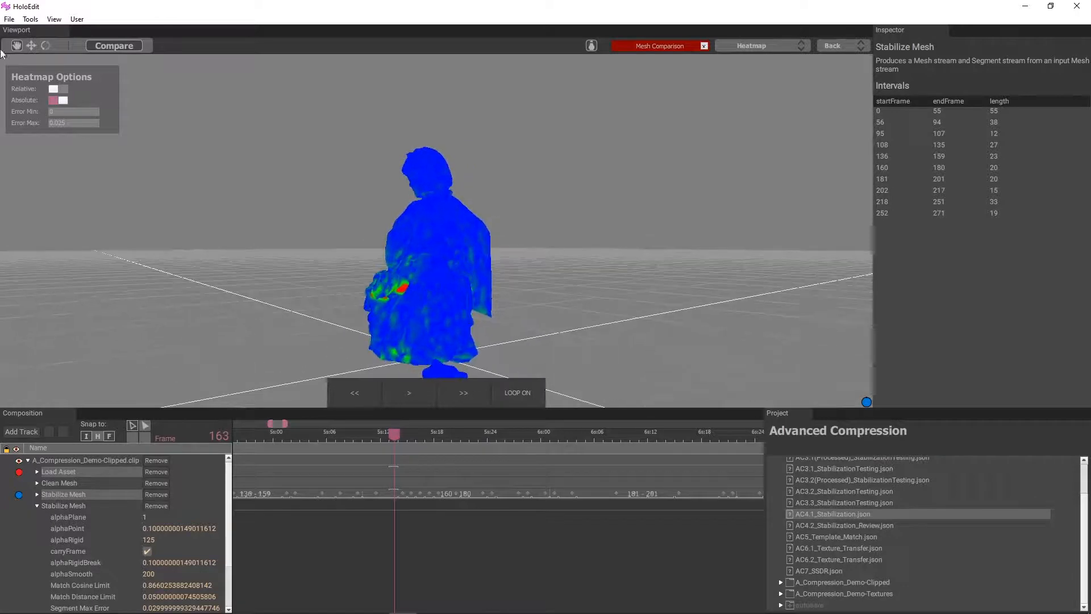
Re-enter 0.025 as the heatmap's maximum error
left_click(76, 121)
type("0")
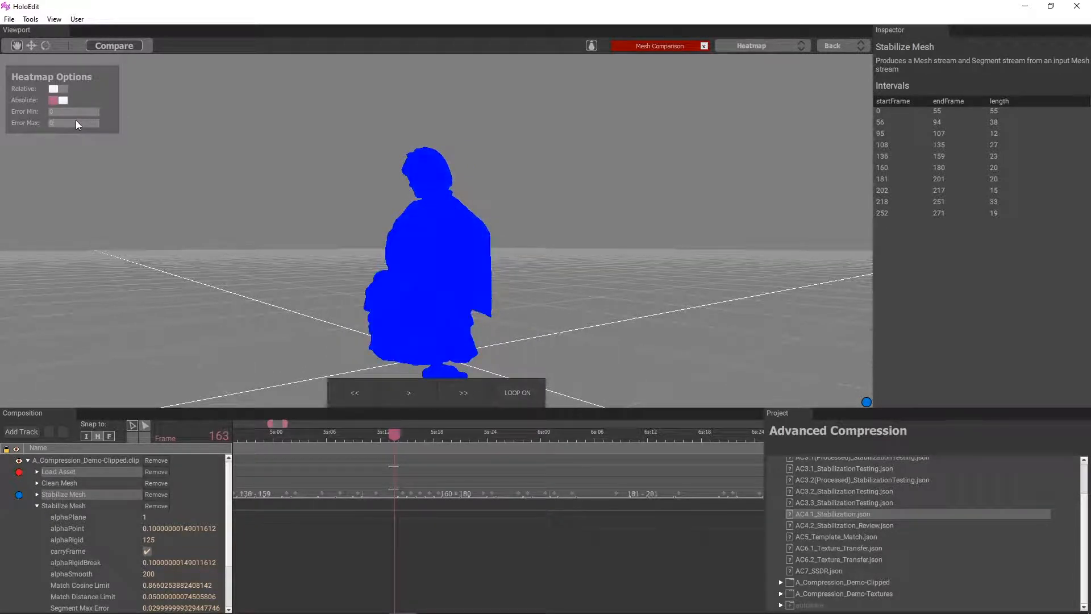
type(".0")
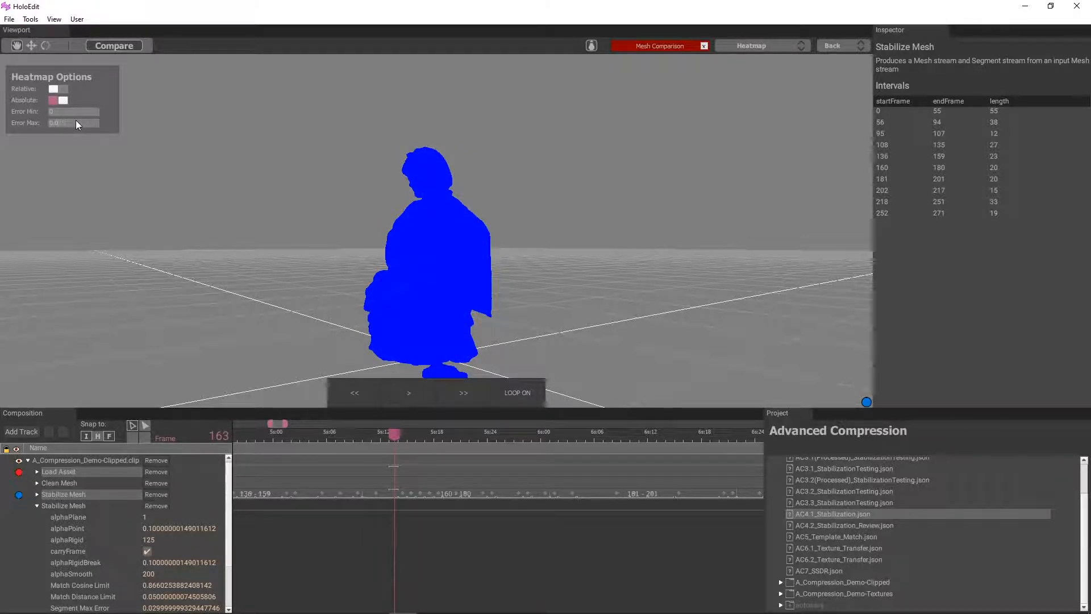
type("425")
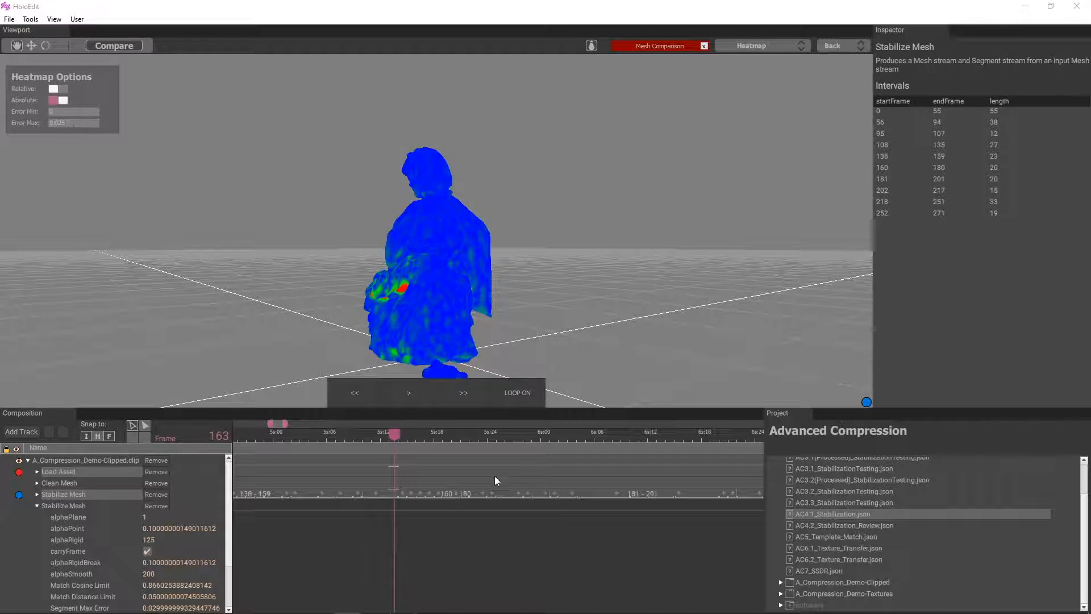
Add a 160–163 interval to the second Stabilize Mesh stage
left_click_drag(396, 502, 375, 508)
right_click(367, 504)
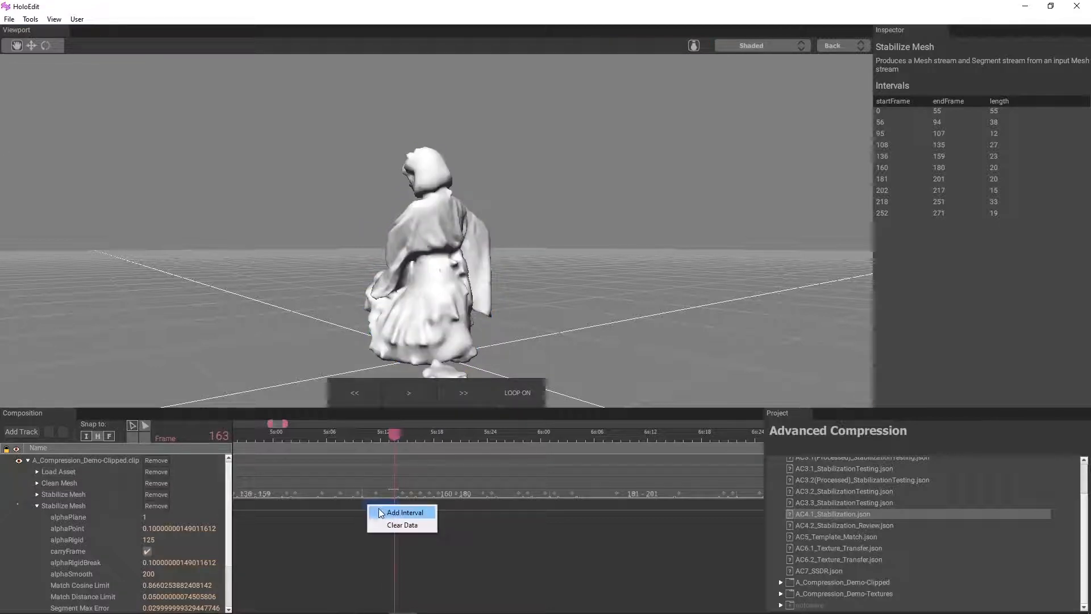
left_click(378, 508)
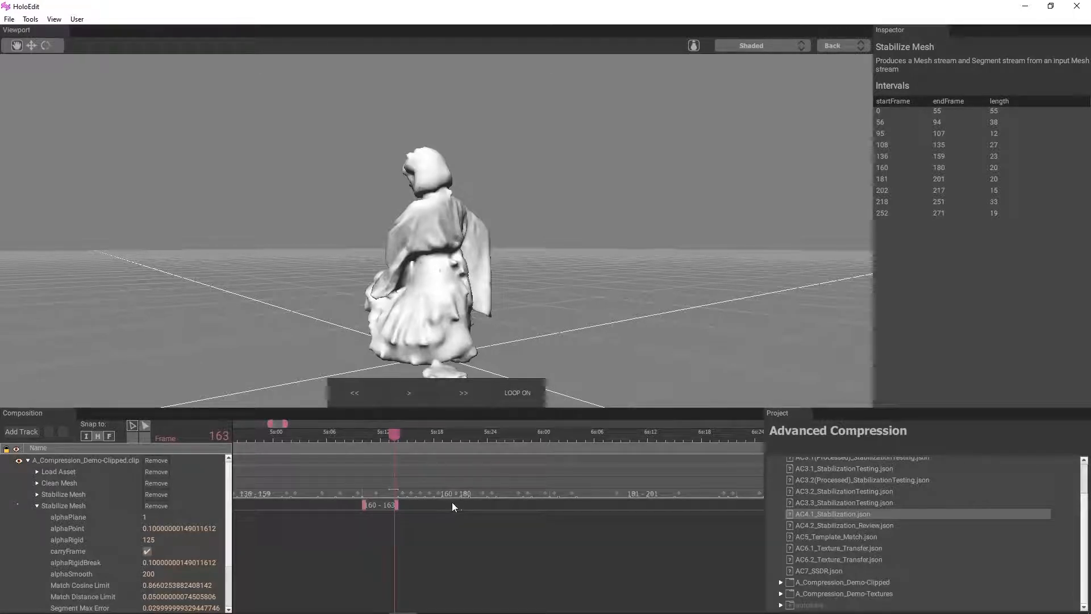
Add a short interval starting at frame 169 to the second Stabilize Mesh stage
left_click(478, 505)
right_click(477, 505)
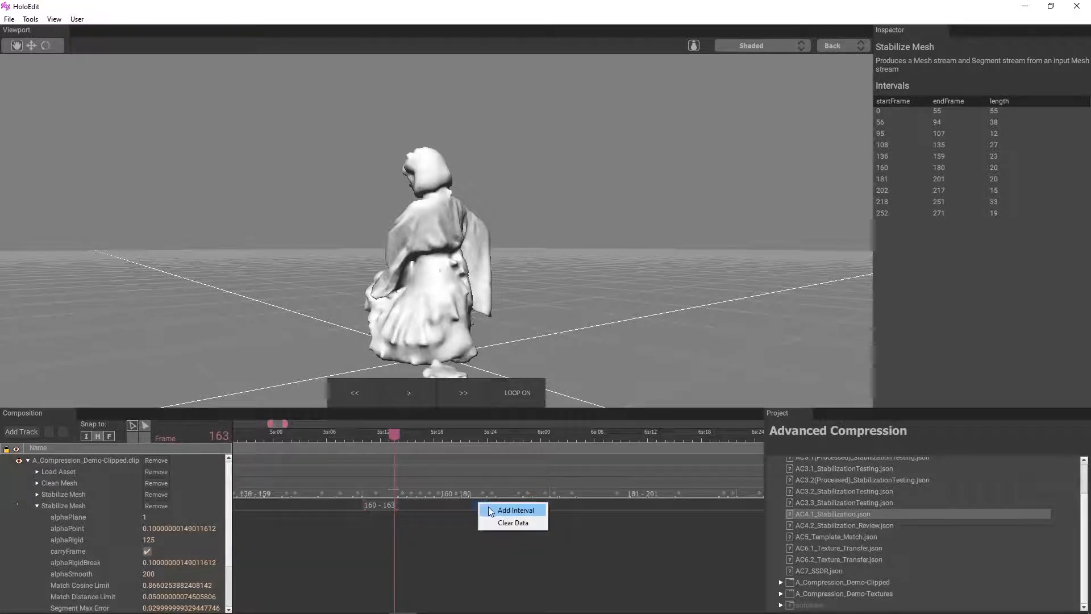
left_click(484, 508)
mouse_move(464, 509)
left_mouse_down()
mouse_move(486, 509)
mouse_move(452, 511)
left_mouse_up()
Compare Load Asset with the first Stabilize Mesh stage as a heatmap at frame 170
left_click(407, 435)
left_click_drag(407, 435, 459, 437)
left_click(80, 472)
left_click(79, 494, "ctrl")
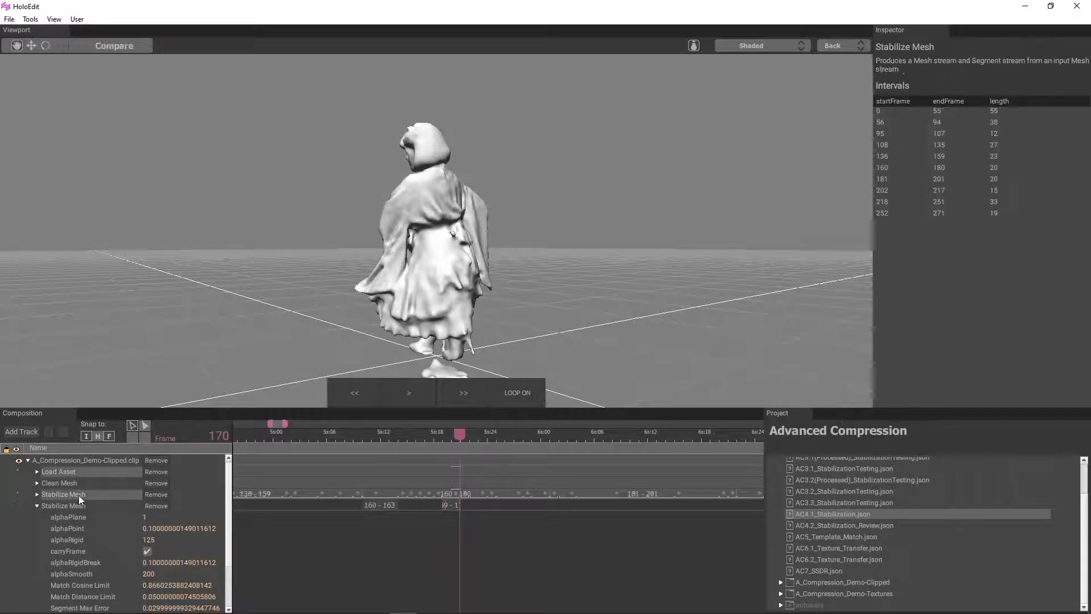
left_click(110, 45)
left_click(778, 47)
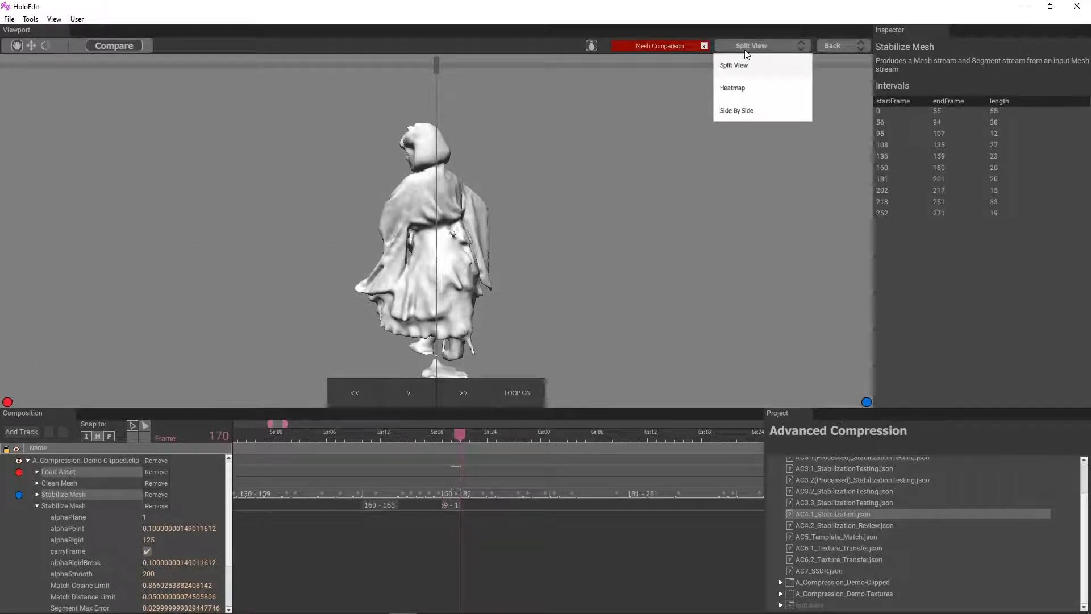
left_click(738, 85)
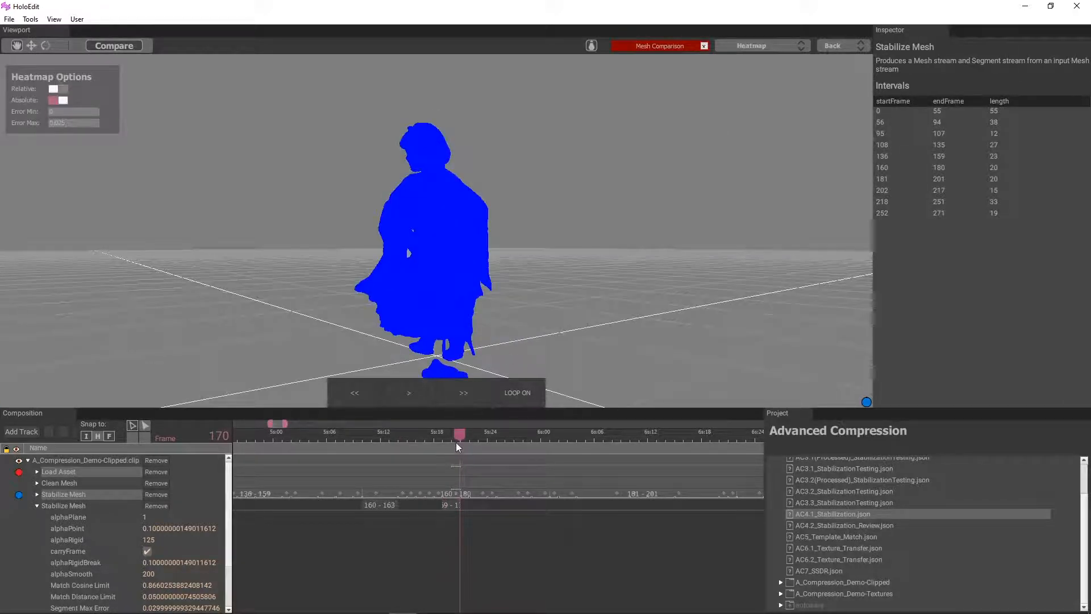
Examine the heatmap from several angles at frame 169 and through the following frames up to 186
left_click_drag(456, 439, 449, 434)
left_click_drag(342, 316, 482, 364)
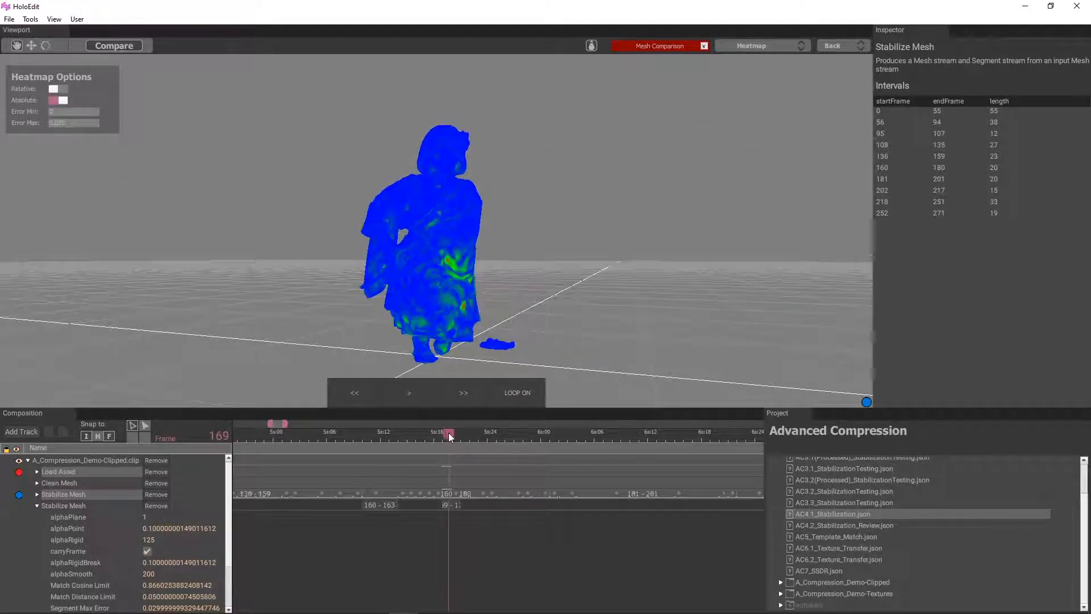
left_click_drag(447, 432, 529, 459)
left_click_drag(532, 281, 468, 267)
left_click_drag(442, 242, 480, 207)
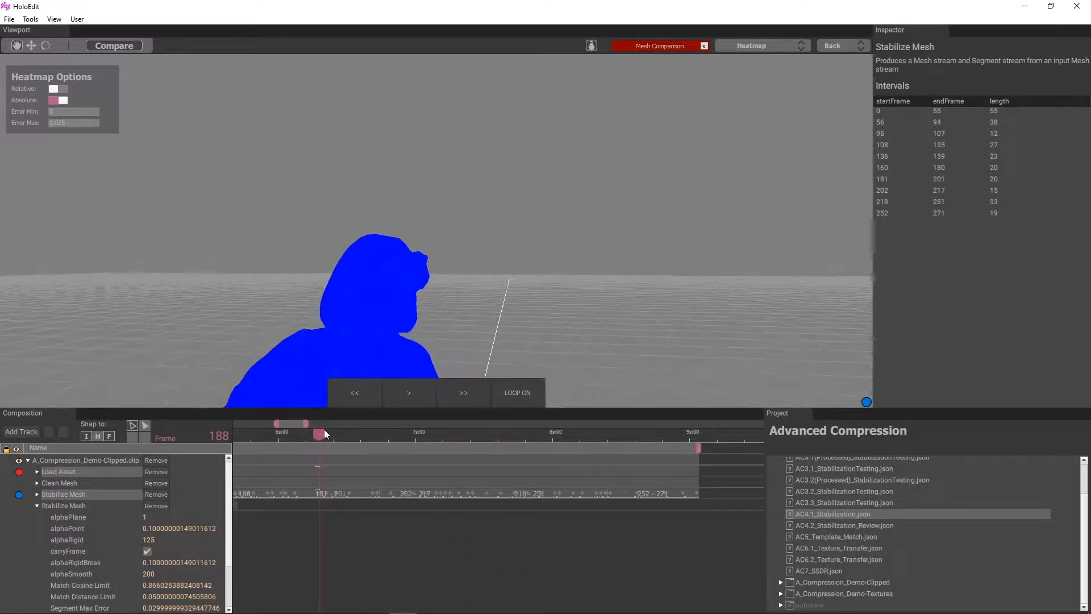
left_click_drag(325, 434, 304, 435)
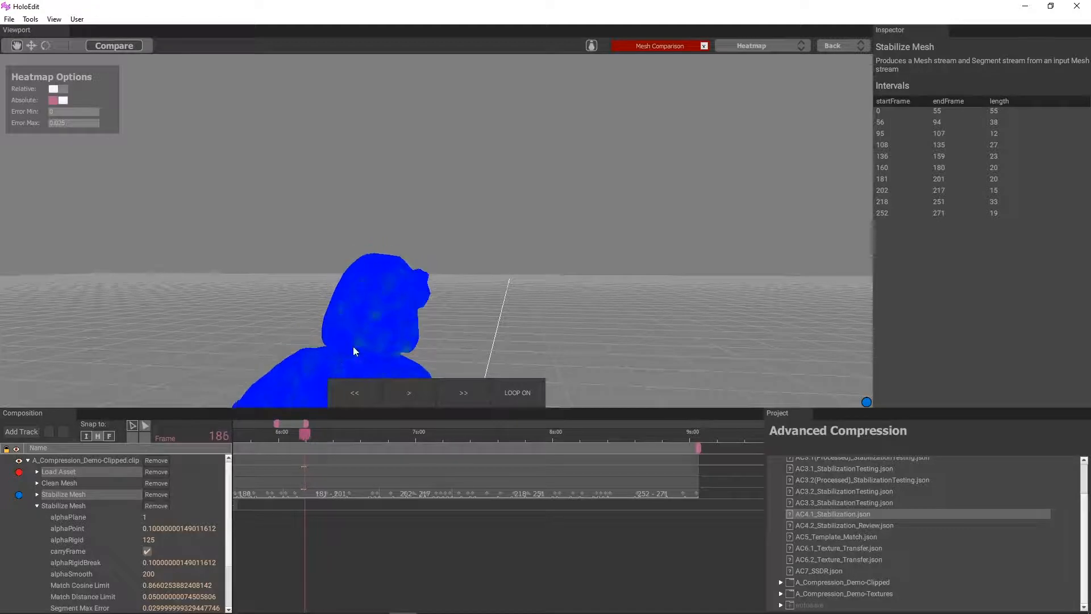
left_click_drag(353, 347, 397, 364)
mouse_move(309, 434)
left_mouse_down()
mouse_move(292, 435)
mouse_move(318, 436)
left_mouse_up()
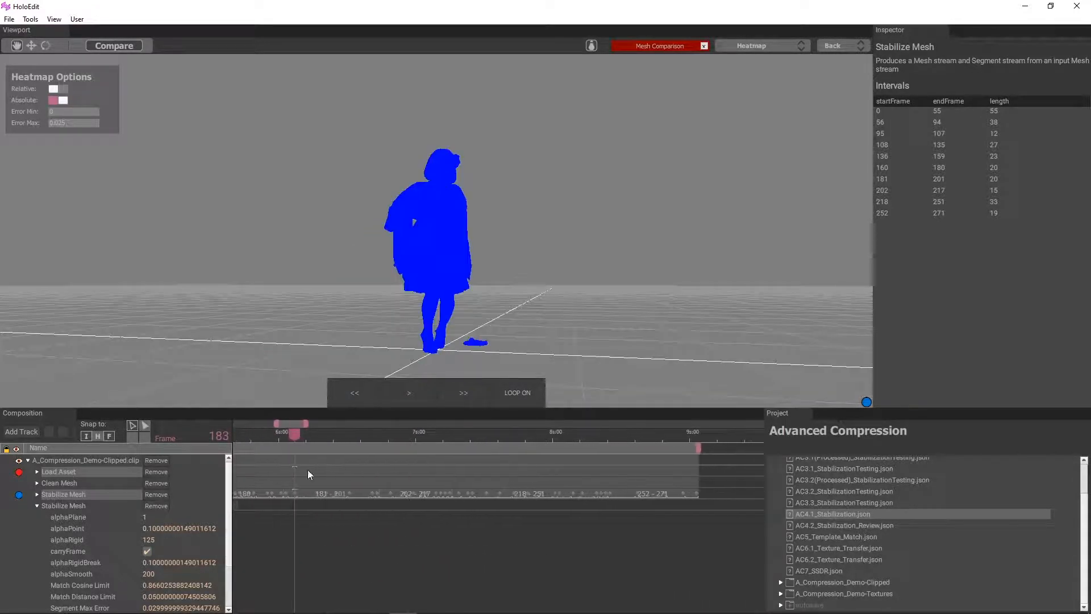
Examine the heatmap at frames 184, 188, 189 and 199, looking closely at the lower edge of the dress
mouse_move(288, 435)
left_mouse_down()
mouse_move(383, 430)
mouse_move(301, 449)
left_mouse_up()
left_click_drag(317, 322, 445, 317)
scroll(407, 312, "up", 2)
scroll(407, 313, "up", 1)
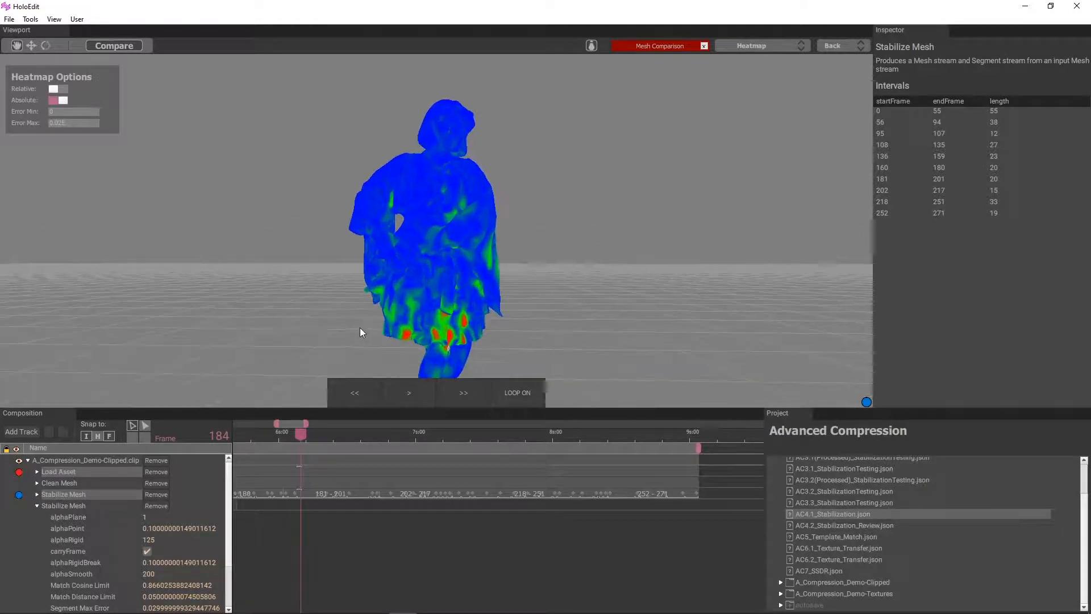
left_click_drag(299, 434, 323, 438)
left_click_drag(453, 310, 417, 338)
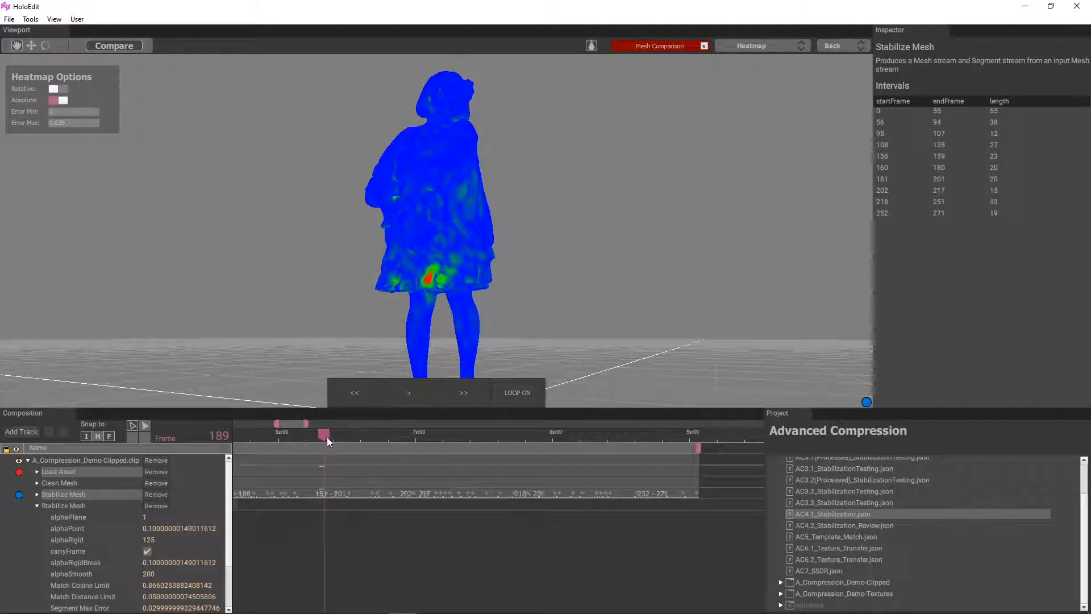
left_click_drag(325, 434, 329, 433)
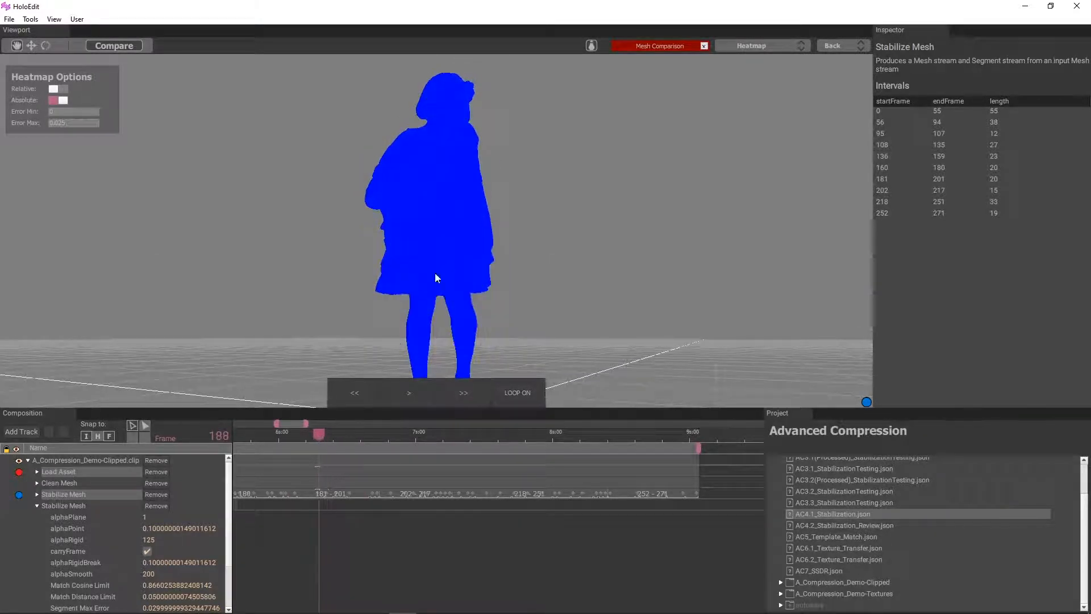
scroll(435, 274, "up", 5)
left_click_drag(322, 437, 435, 440)
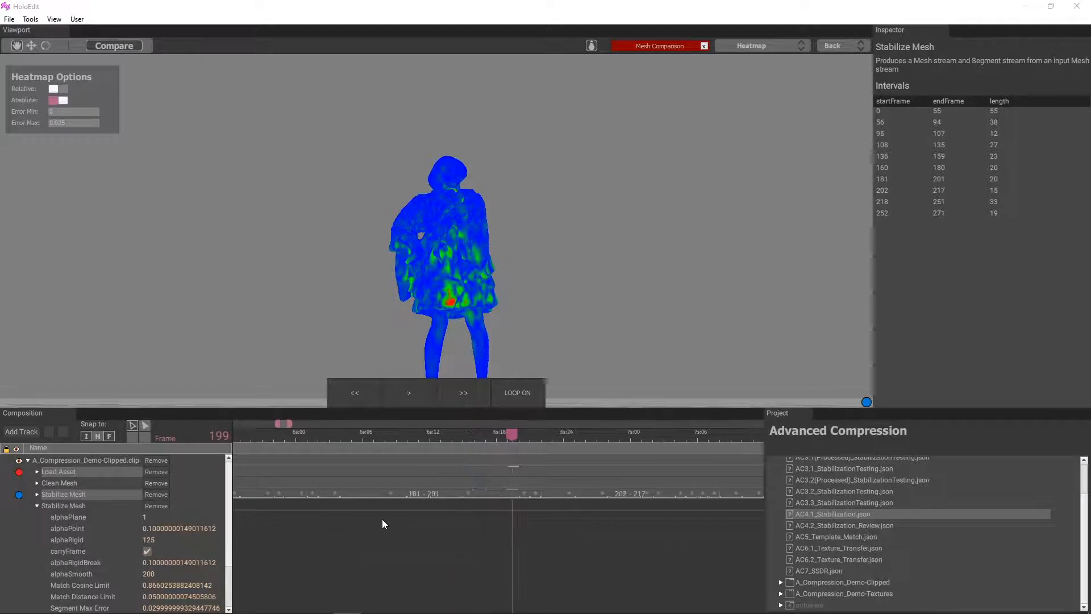
Add 184–189 and 195–199 intervals to the second Stabilize Mesh stage
double_click(349, 503)
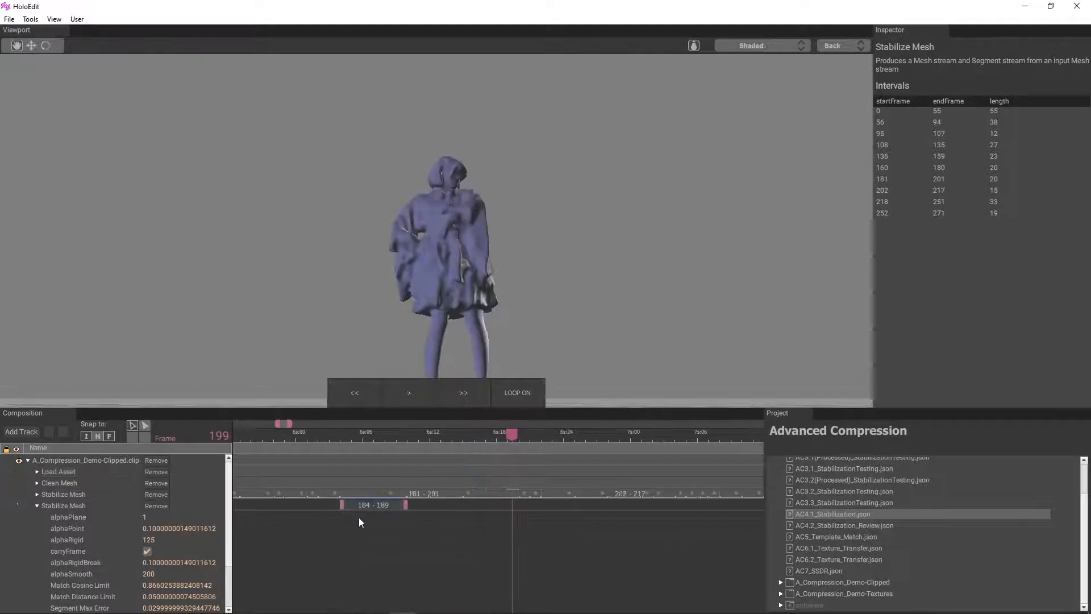
right_click(483, 509)
left_click(503, 514)
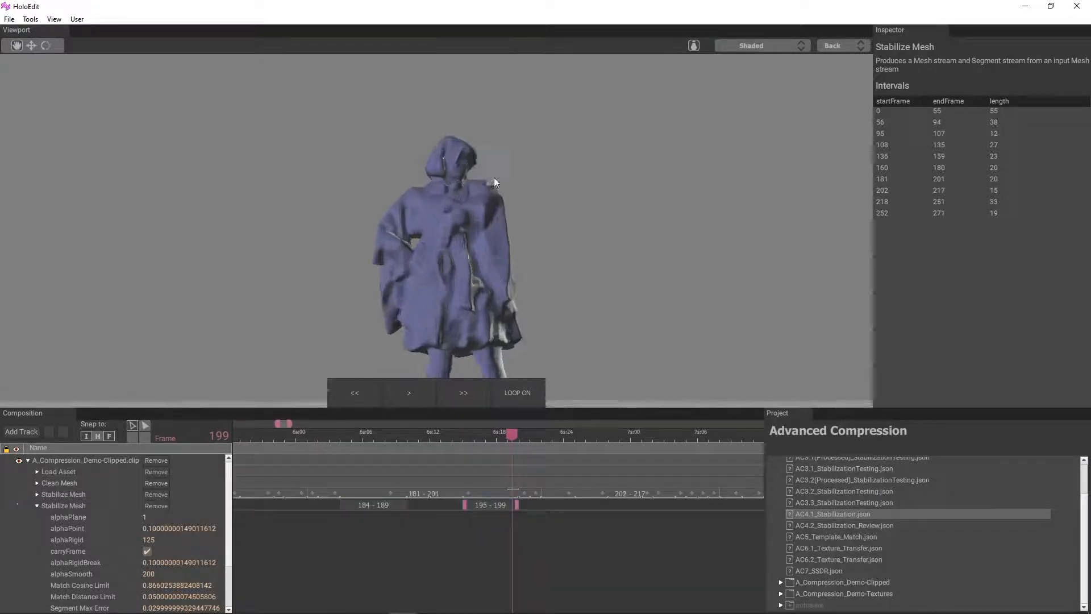
scroll(493, 177, "up", 5)
left_click_drag(465, 436, 501, 465)
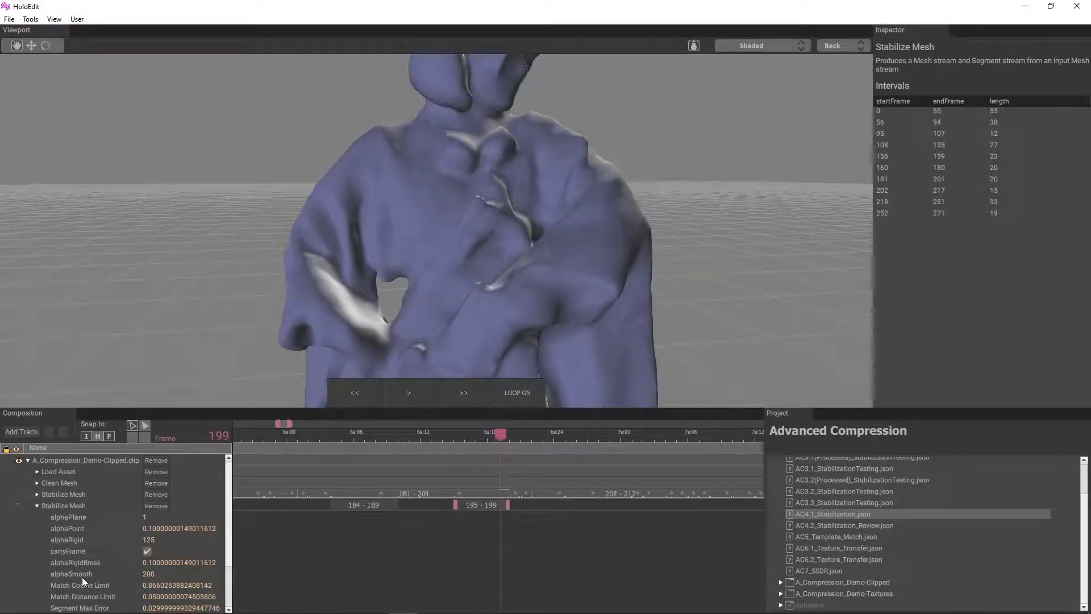
Set the second Stabilize Mesh stage's Segment Max Error to 0.02
scroll(85, 579, "down", 2)
left_click(183, 550)
type("0.02")
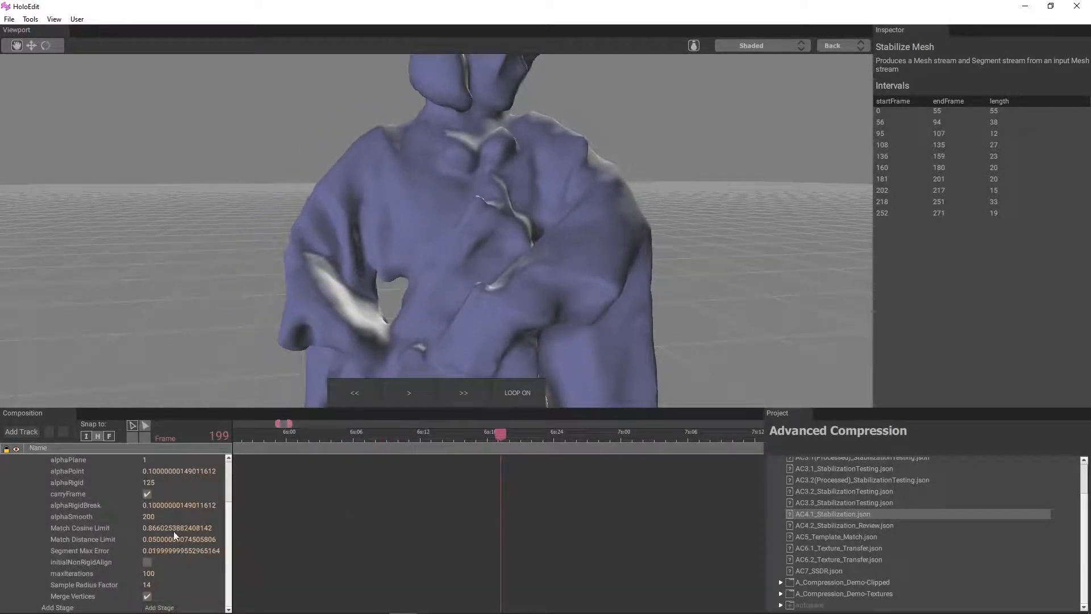
key("Return")
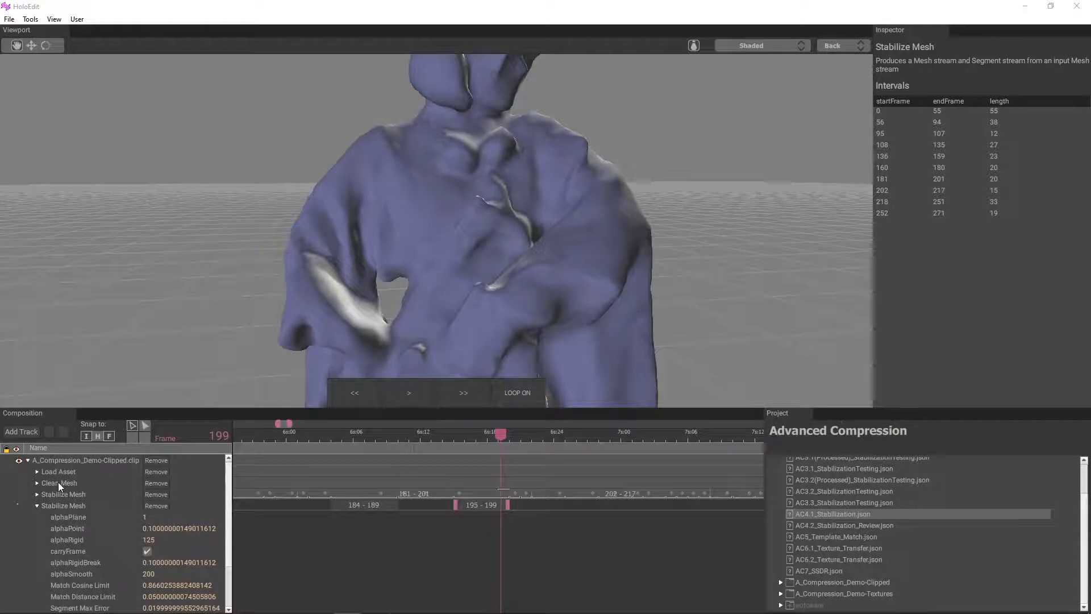
Compare Load Asset with the first Stabilize Mesh stage as a heatmap at frame 199
left_click(62, 470)
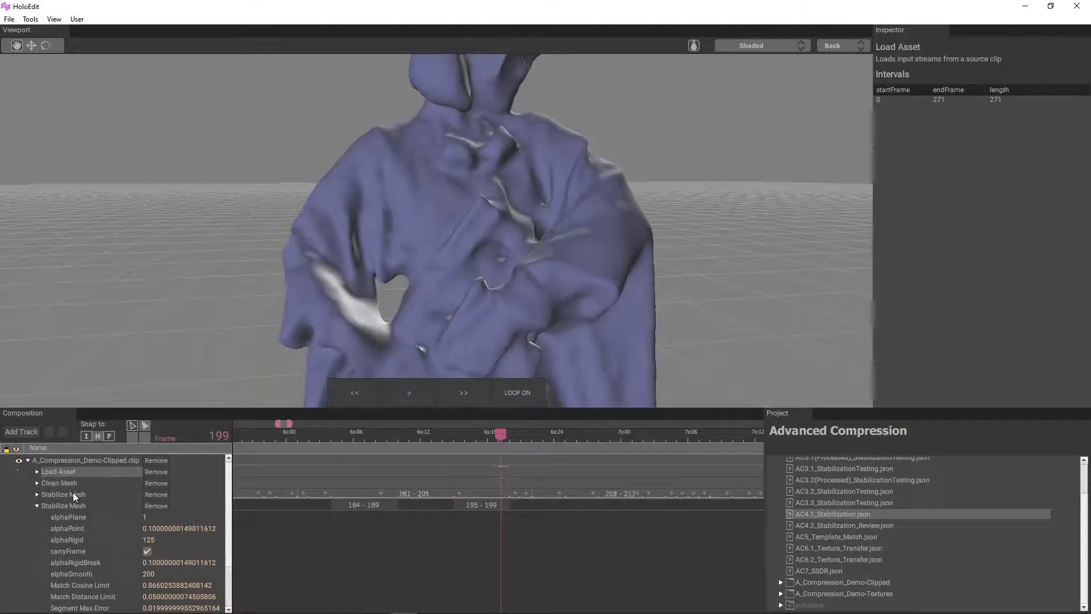
left_click(73, 492, "ctrl")
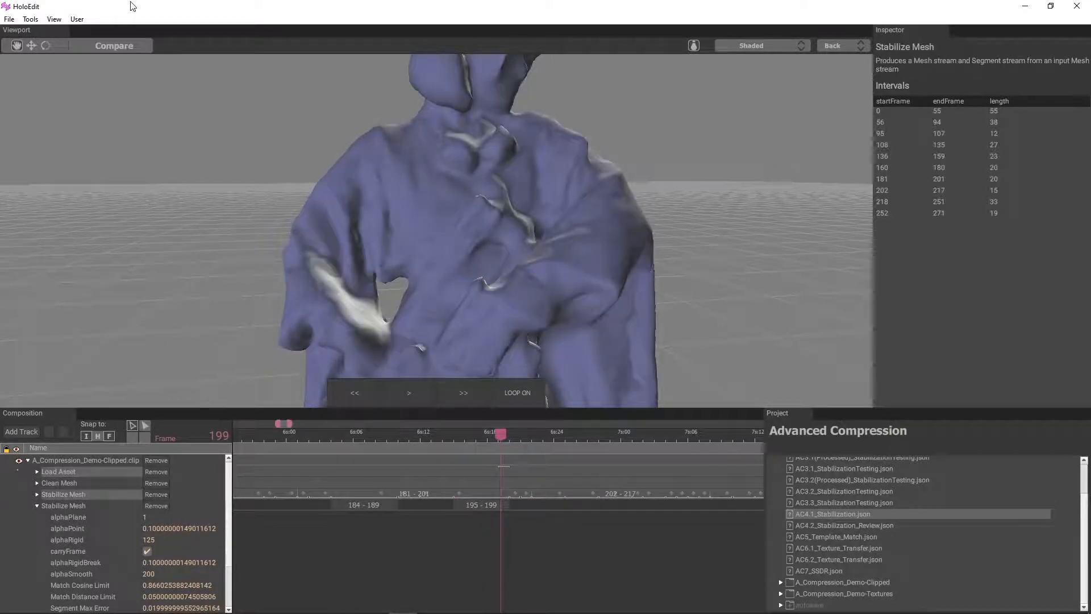
left_click(771, 46)
left_click(768, 85)
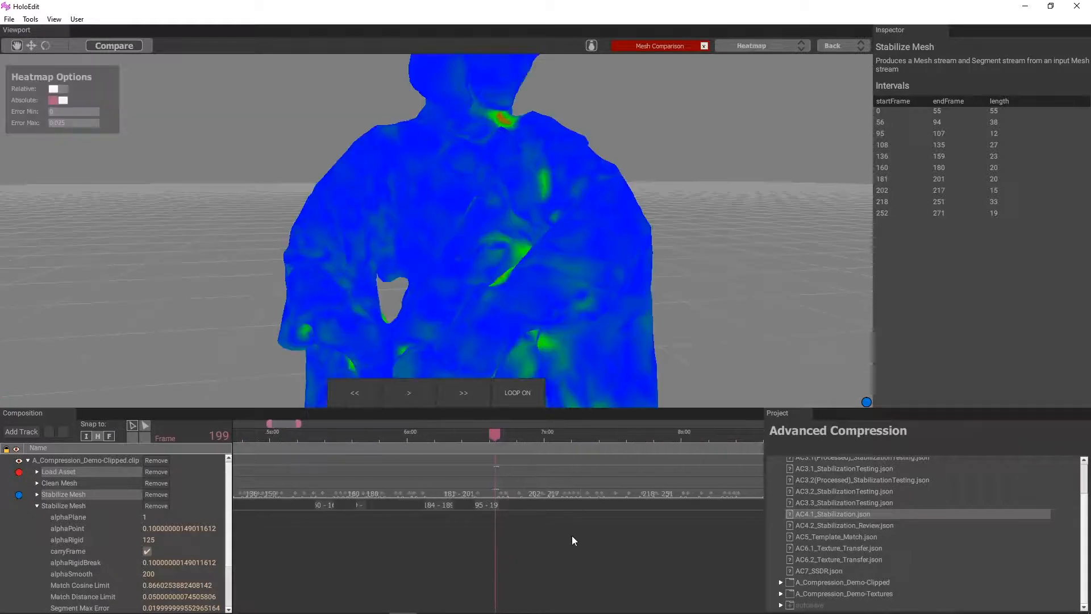
Examine the heatmap from several angles through the frames after 199, ending at frame 225
scroll(572, 535, "down", 6)
left_click_drag(366, 425, 400, 440)
scroll(462, 268, "down", 5)
left_click_drag(427, 291, 462, 297)
left_click_drag(397, 435, 444, 462)
left_click_drag(572, 314, 509, 468)
left_click_drag(477, 285, 528, 275)
left_click_drag(513, 435, 486, 434)
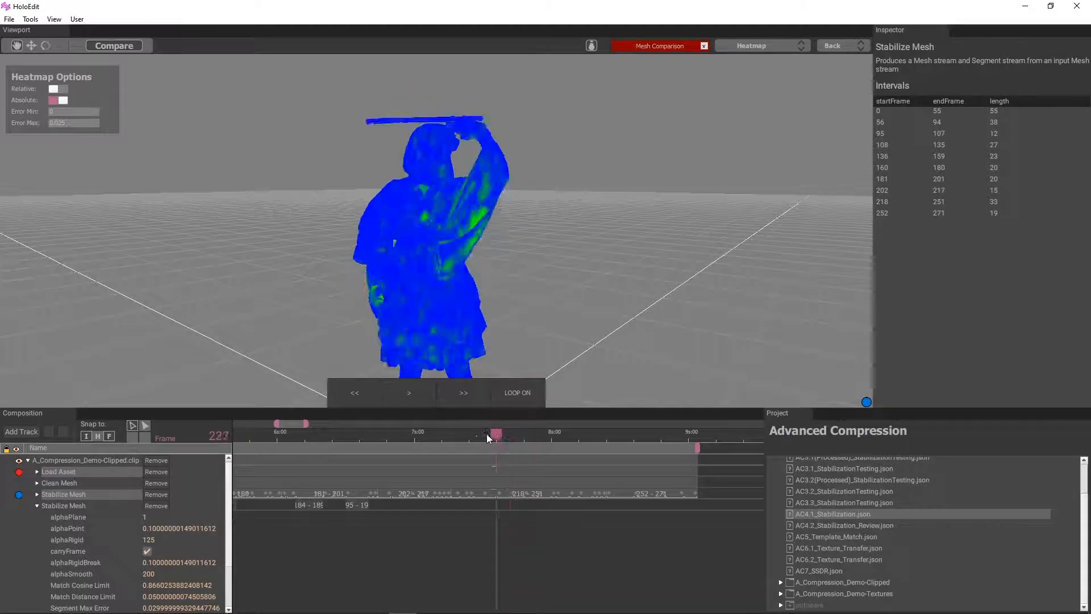
Compare Load Asset and the first Stabilize Mesh stage side by side at frame 225
left_click(88, 492)
left_click(69, 472)
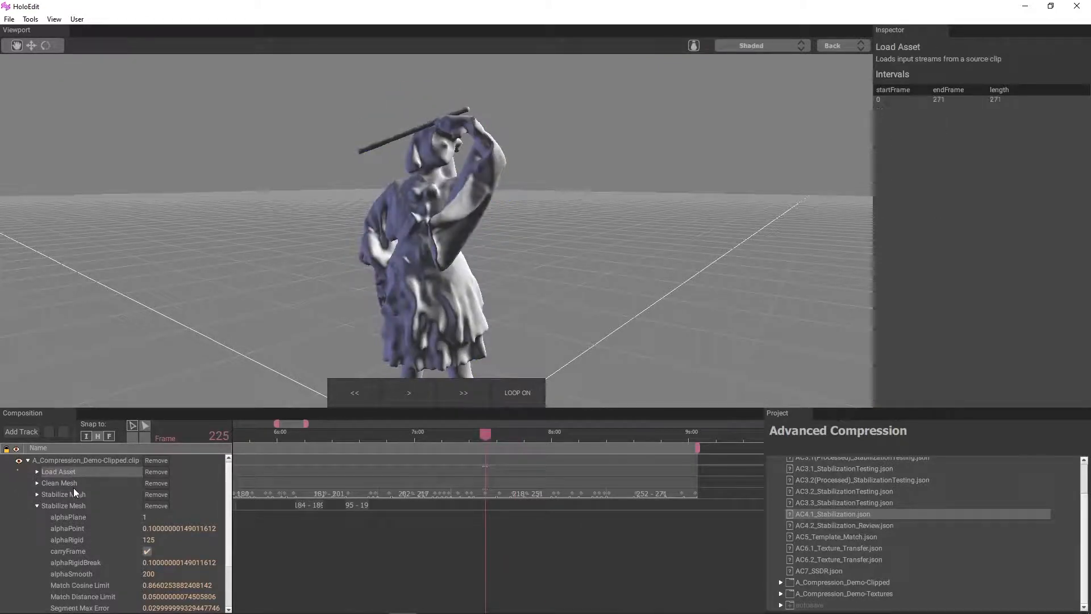
left_click(73, 493, "ctrl")
left_click(120, 47)
left_click(752, 45)
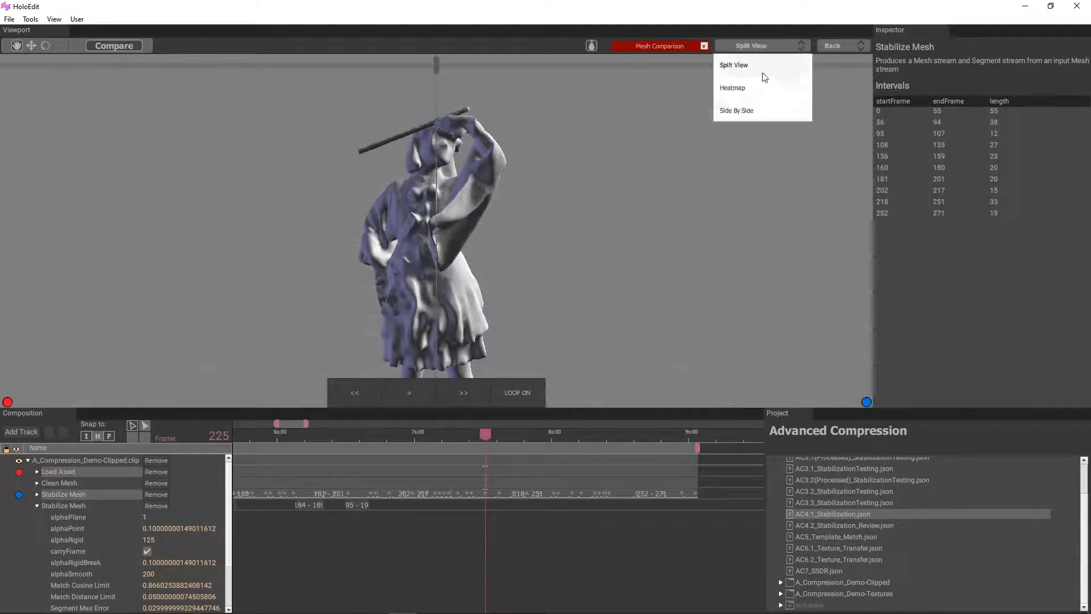
left_click(749, 111)
Examine the sleeve, hand and stick side by side in close-up from frame 225 to frame 239
scroll(509, 180, "up", 3)
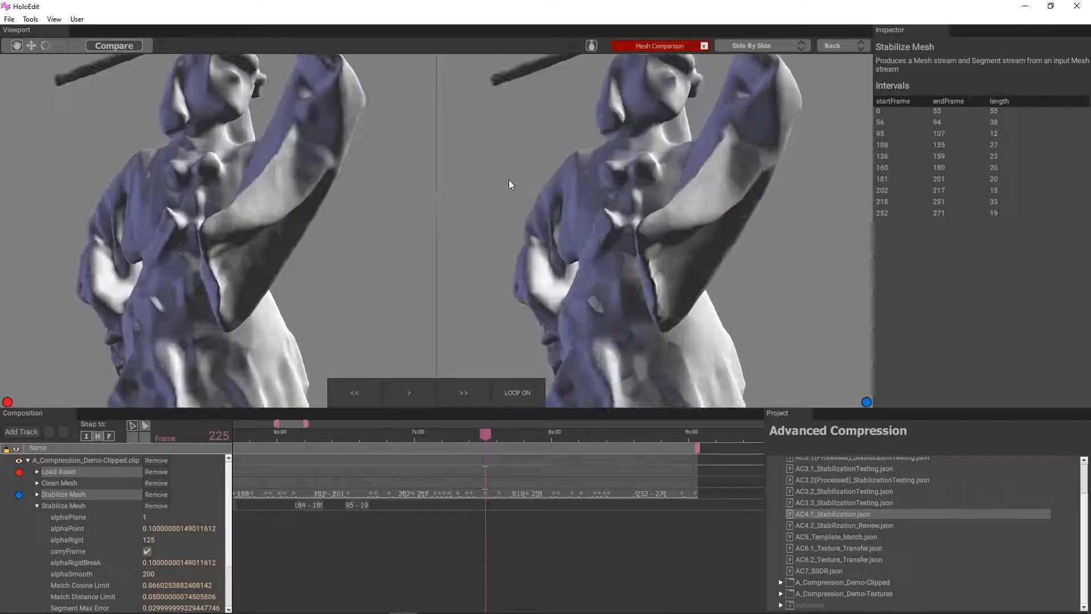
middle_click_drag(509, 180, 514, 216)
left_click_drag(484, 435, 549, 462)
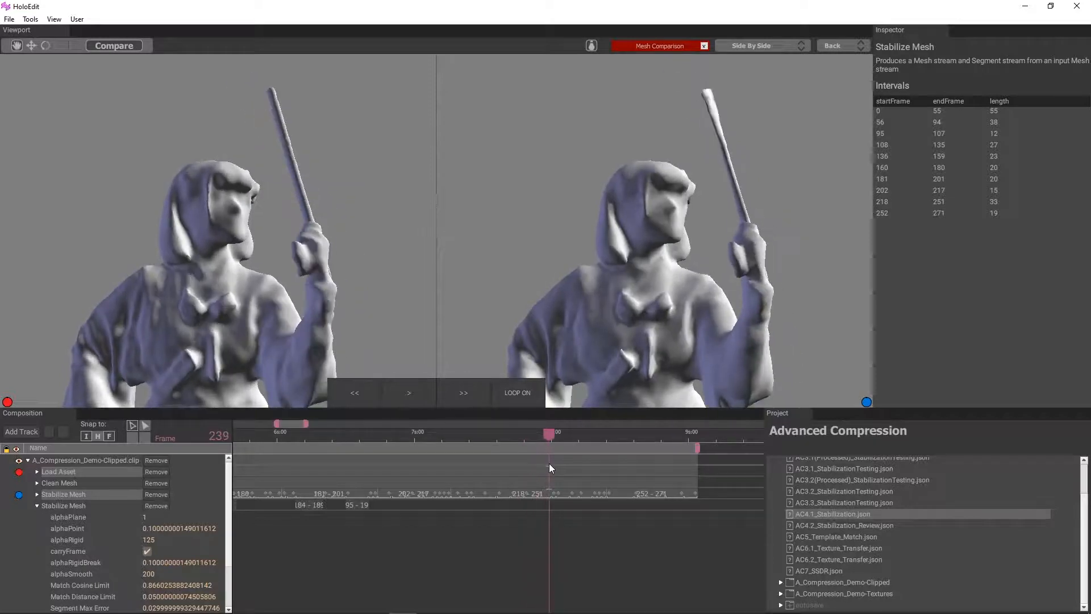
mouse_move(640, 304)
left_mouse_down()
mouse_move(534, 298)
mouse_move(646, 305)
mouse_move(619, 282)
left_mouse_up()
middle_click_drag(559, 539, 567, 516)
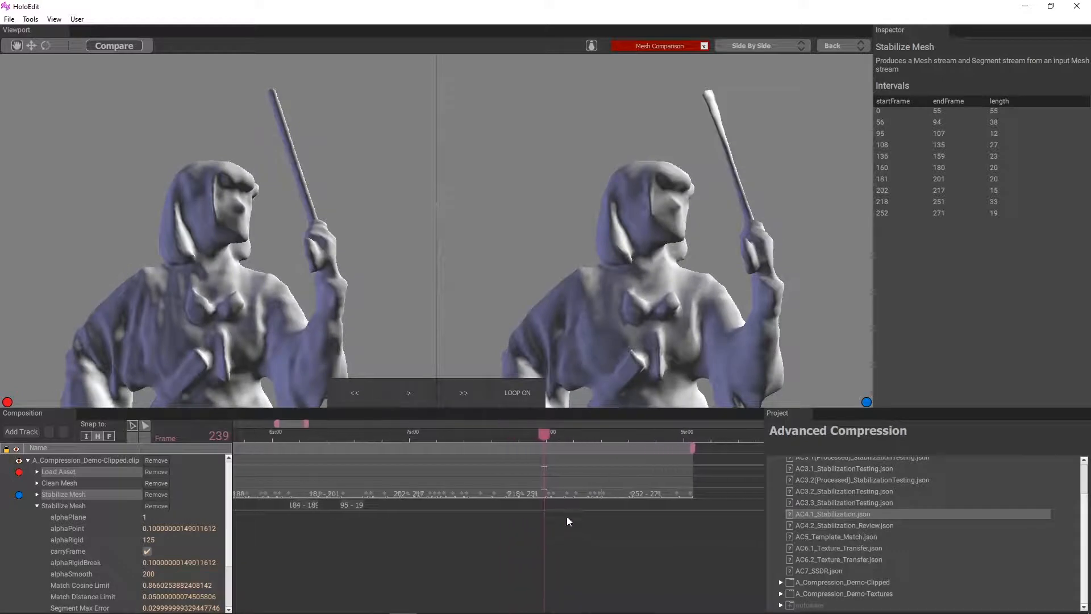
Switch the comparison to a heatmap and examine the figure at frame 239
left_click(785, 43)
left_click(759, 109)
scroll(482, 291, "down", 3)
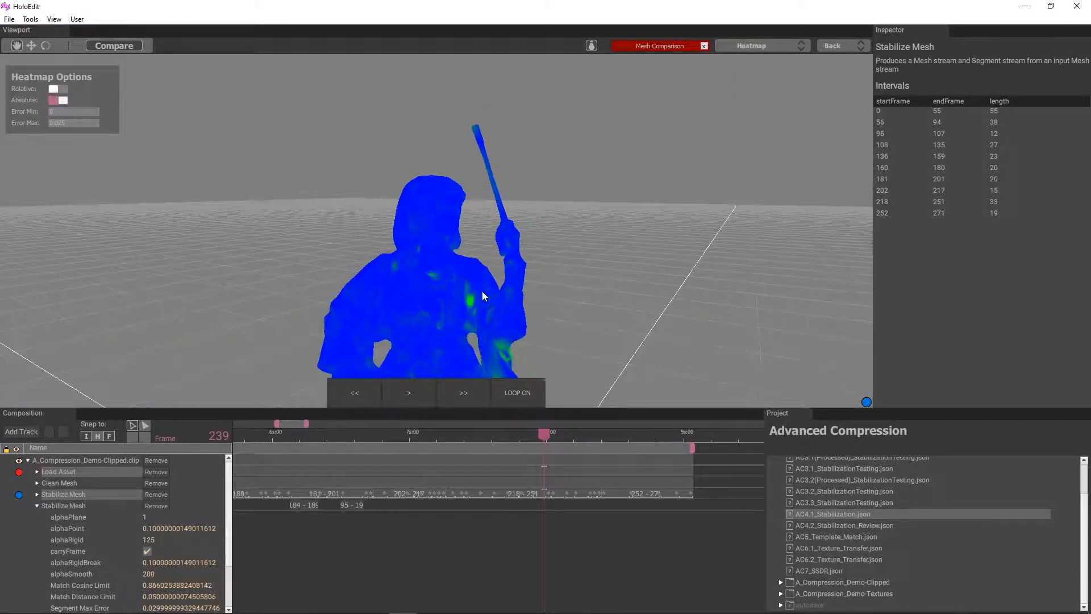
middle_click_drag(482, 291, 514, 196)
Examine the heatmap at frames 219 and 218, viewing the whole figure from opposite sides
left_click_drag(545, 436, 452, 458)
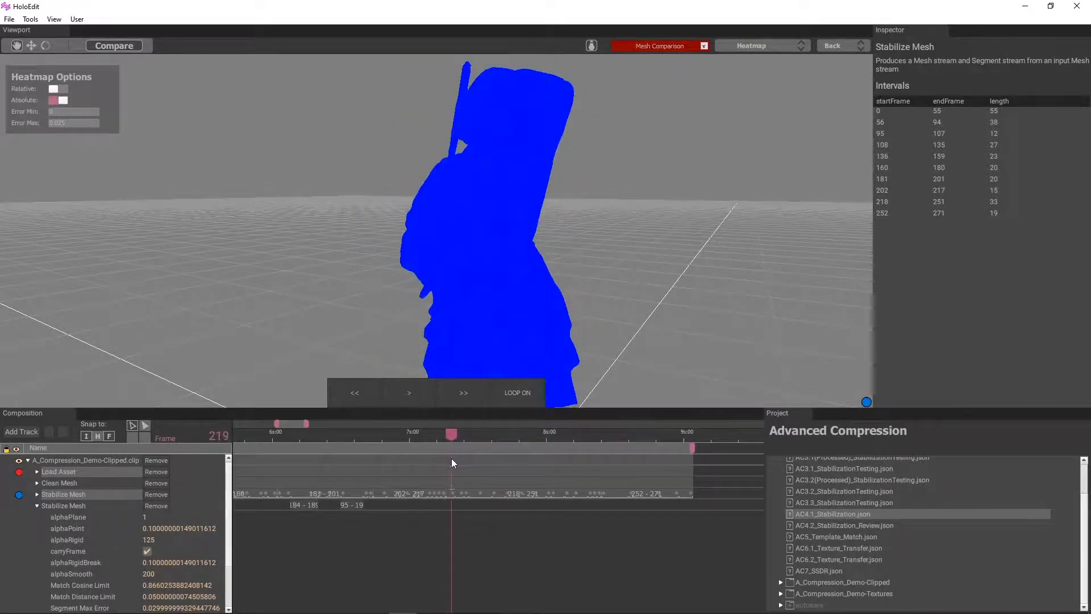
scroll(488, 288, "down", 3)
middle_click_drag(489, 289, 495, 288)
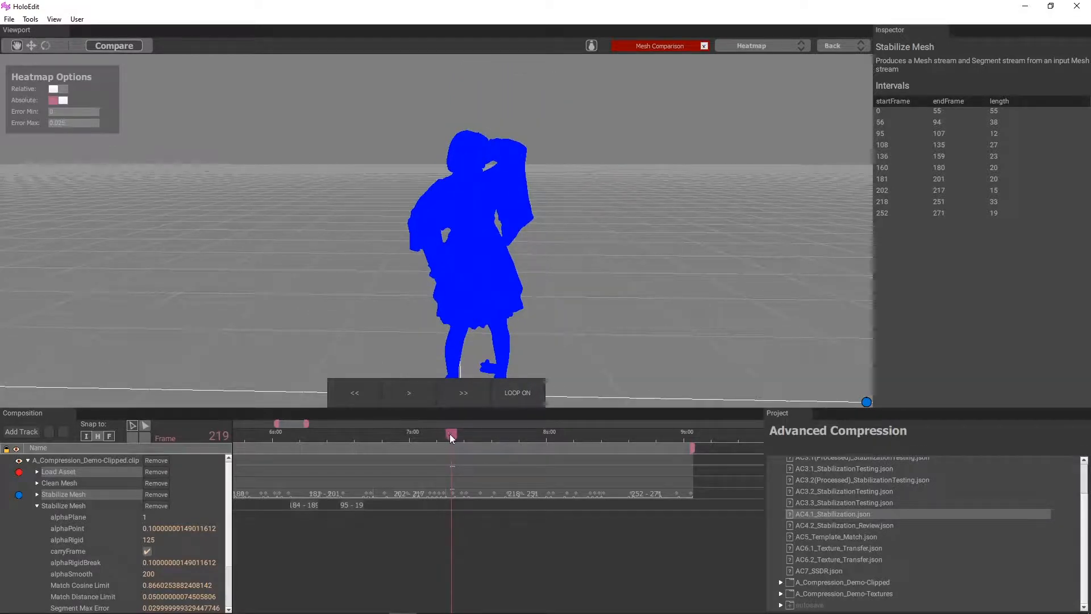
left_click_drag(450, 434, 448, 435)
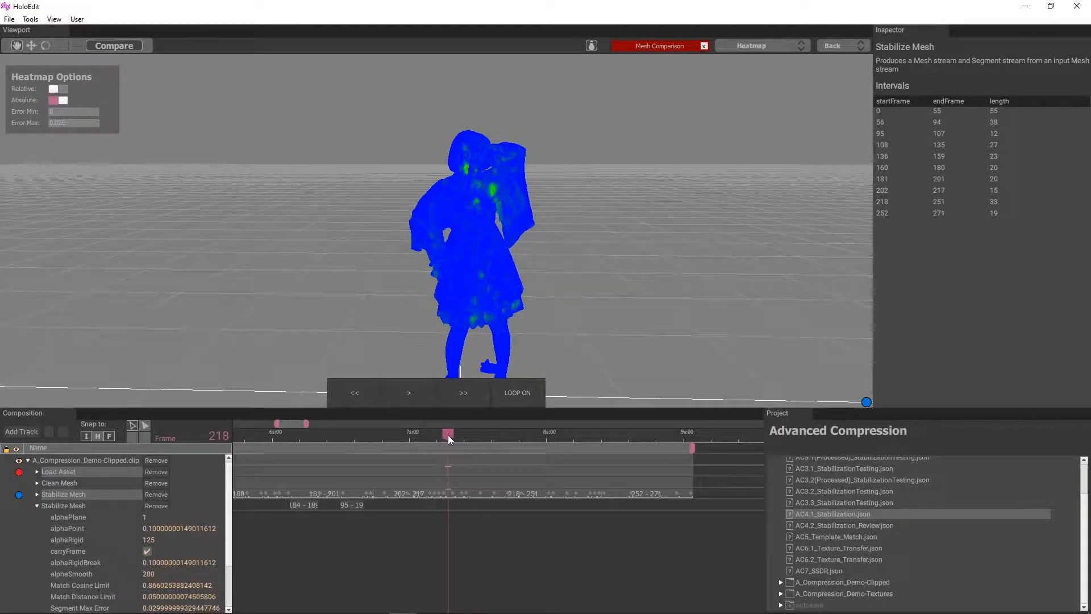
middle_click_drag(415, 352, 570, 297)
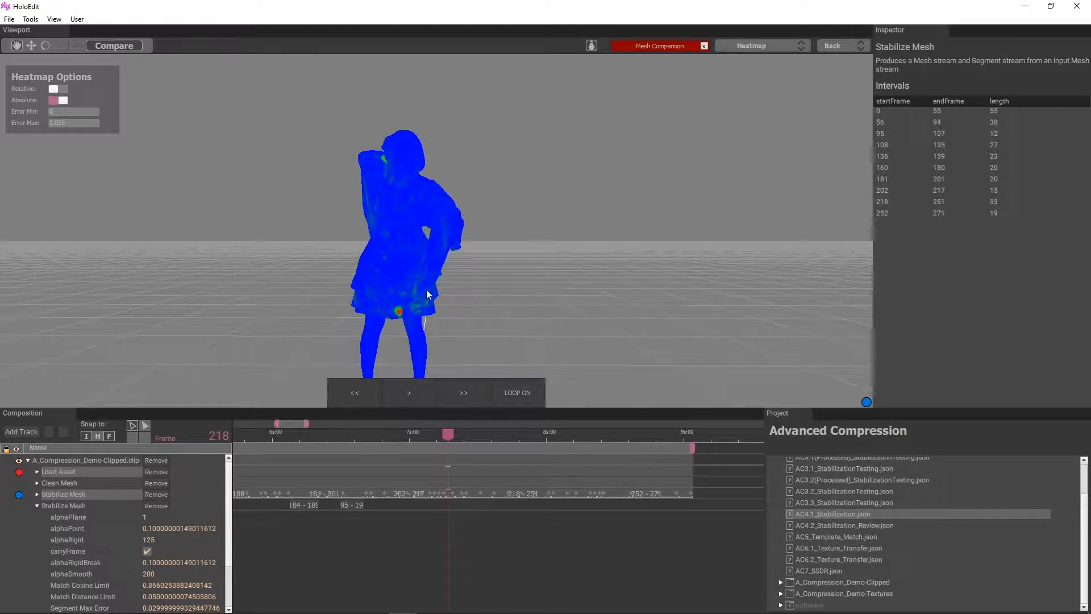
Add a short interval at frame 218 to the second Stabilize Mesh stage
left_click(449, 502)
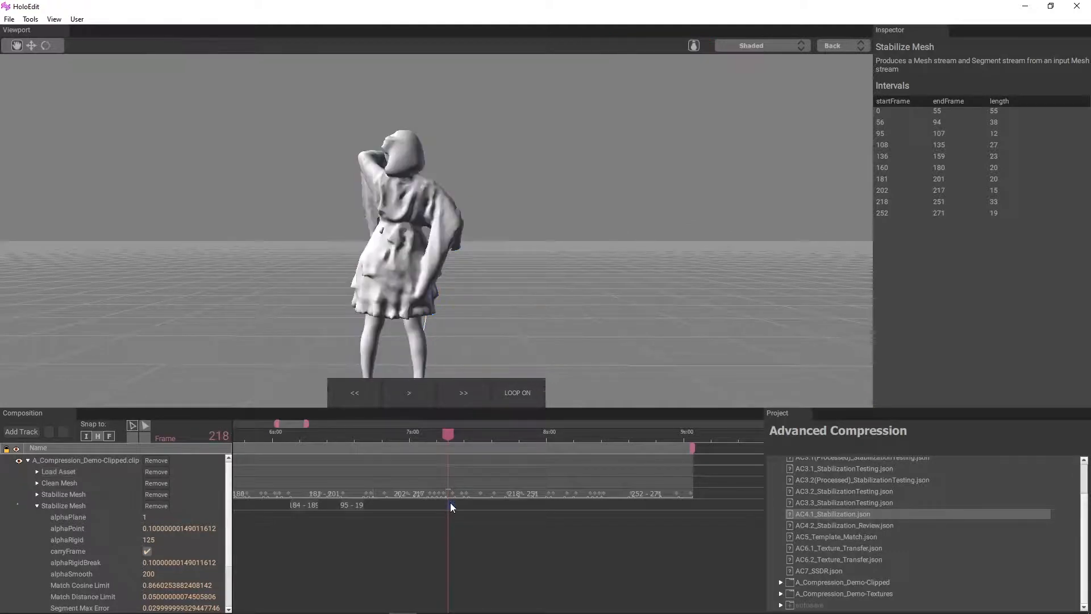
right_click(450, 502)
left_click(455, 506)
Compare Load Asset with the first Stabilize Mesh stage as a heatmap and examine frames 218 and 230
left_click(72, 473)
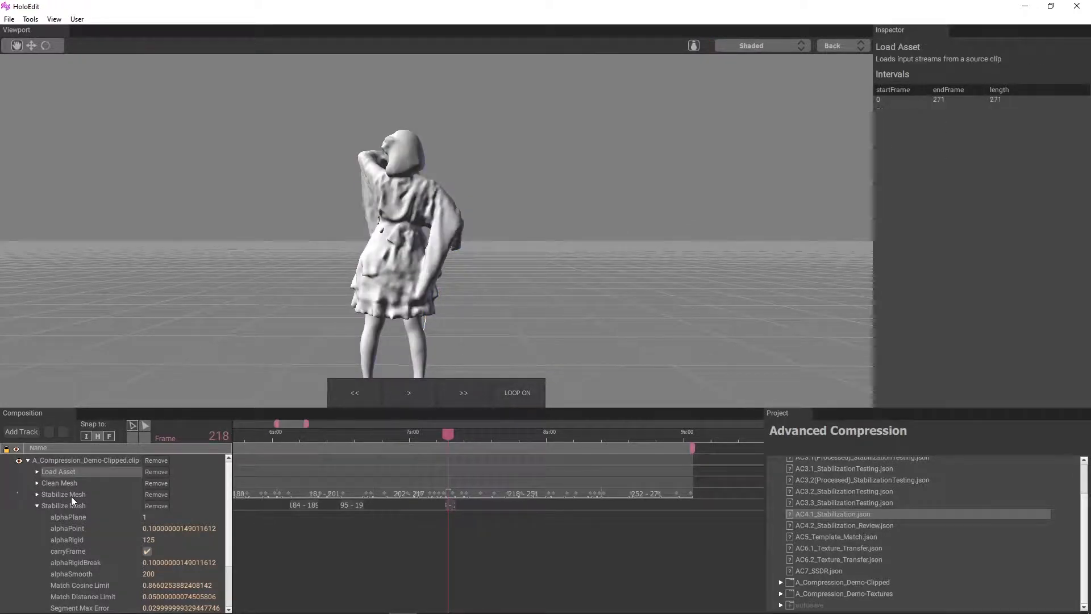
left_click(71, 495, "ctrl")
left_click(119, 50)
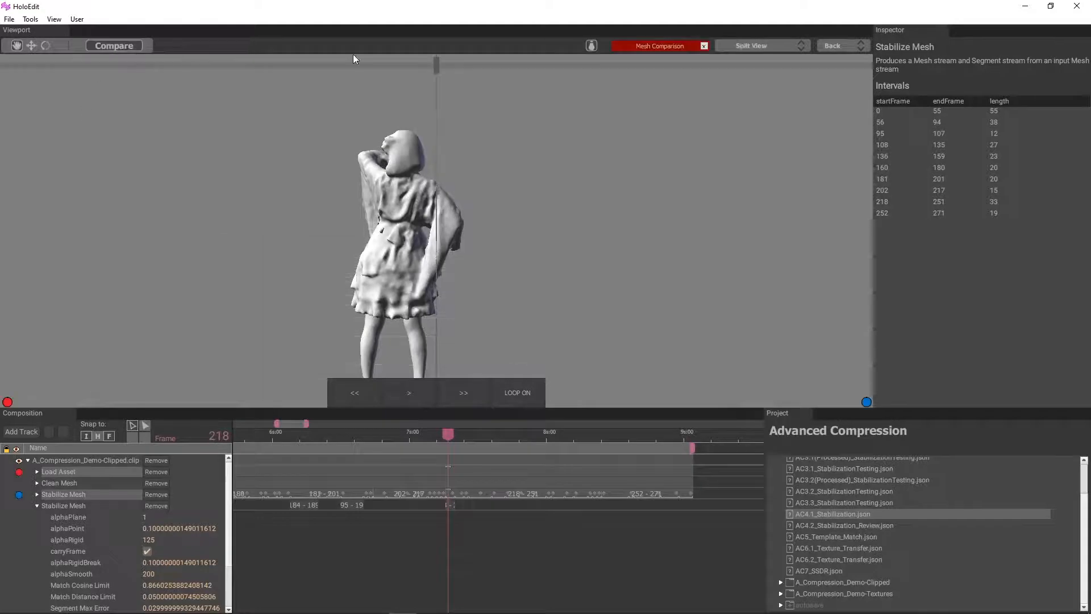
left_click(788, 44)
left_click(725, 101)
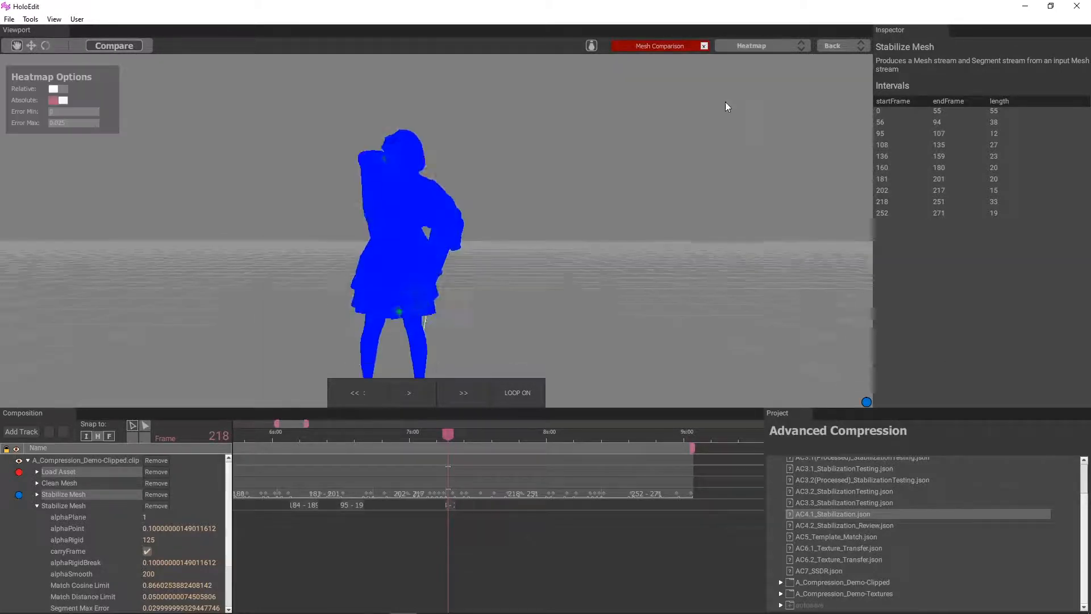
left_click_drag(451, 434, 504, 449)
left_click_drag(294, 295, 465, 117)
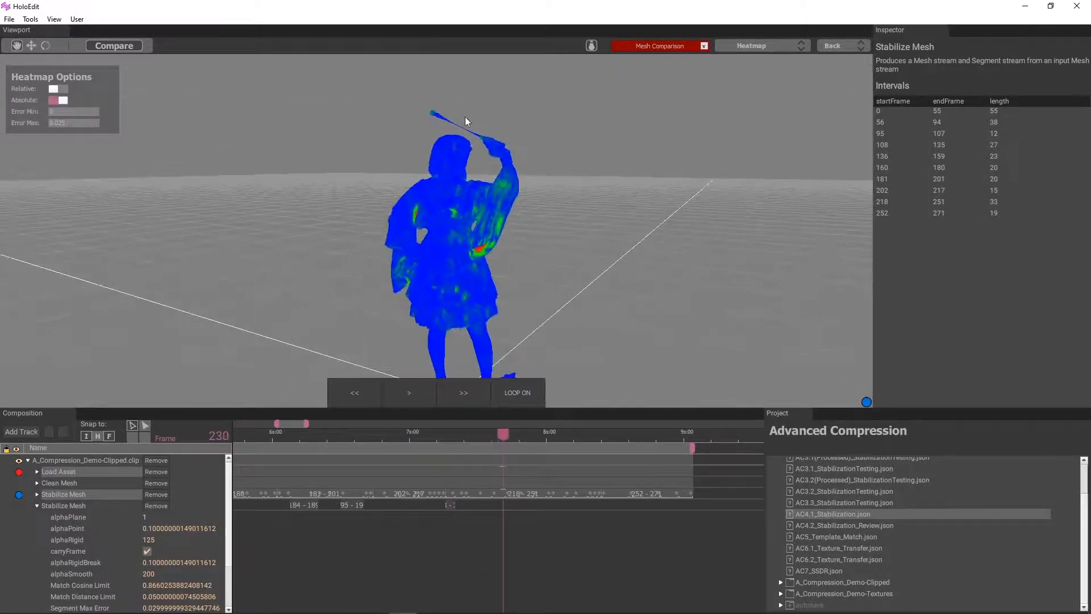
Examine the heatmap through to frame 253, viewing the whole figure from behind
left_click_drag(504, 434, 581, 442)
left_click_drag(585, 276, 392, 318)
left_click_drag(579, 436, 606, 433)
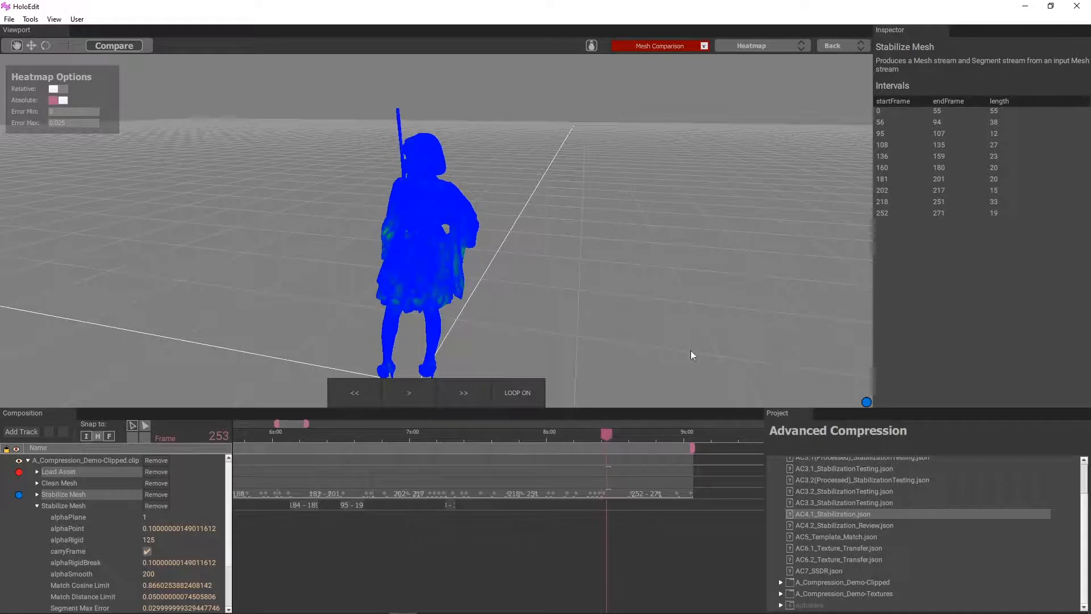
Switch the comparison to side by side and examine the head and staff from frame 254 to frame 270
left_click(787, 45)
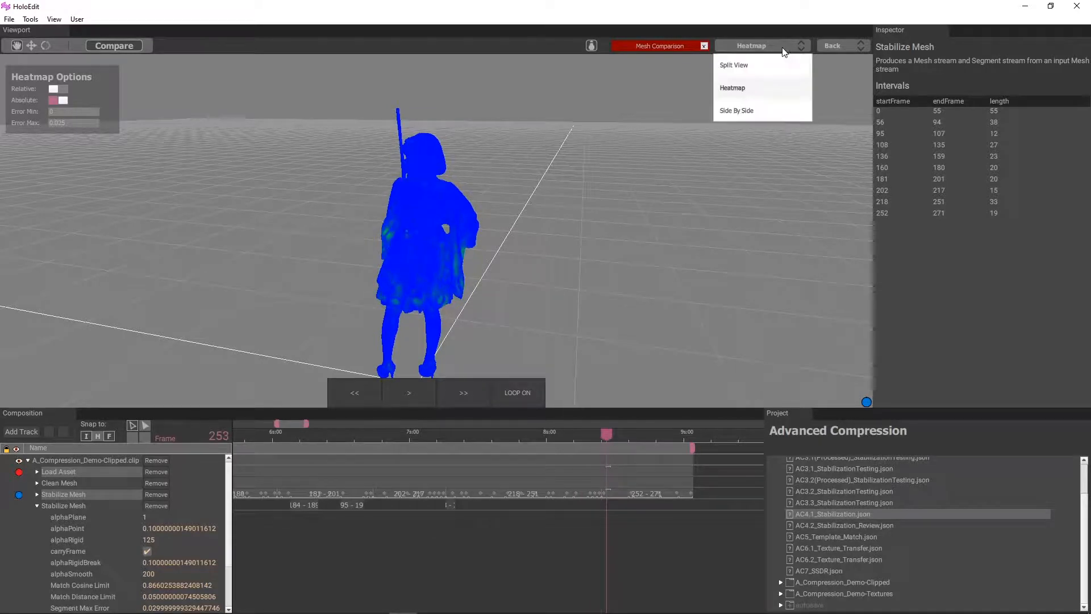
left_click(778, 112)
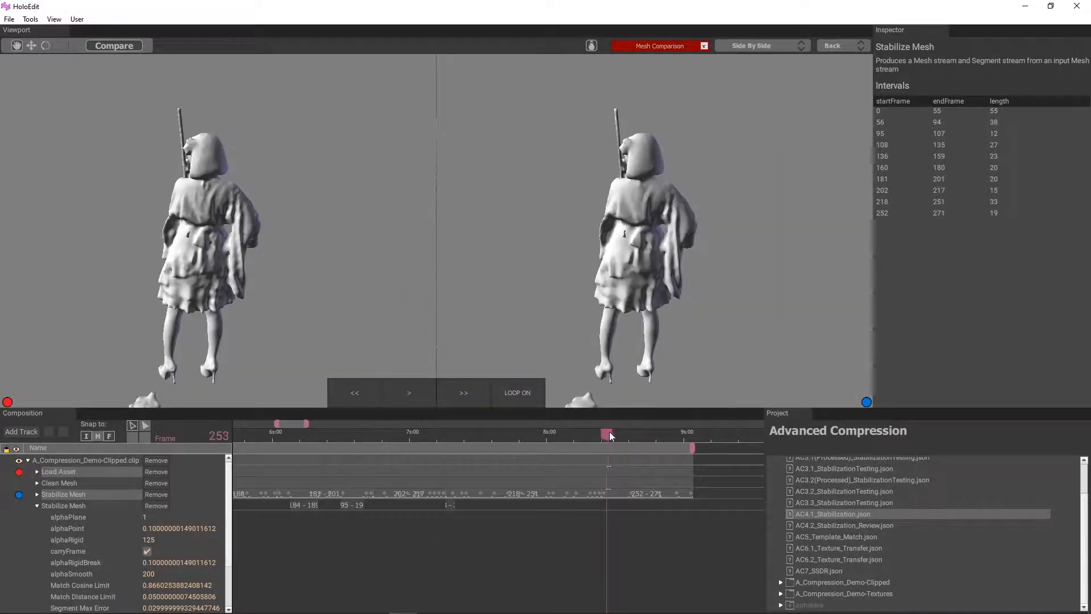
left_click_drag(609, 432, 612, 433)
left_click_drag(564, 298, 735, 225)
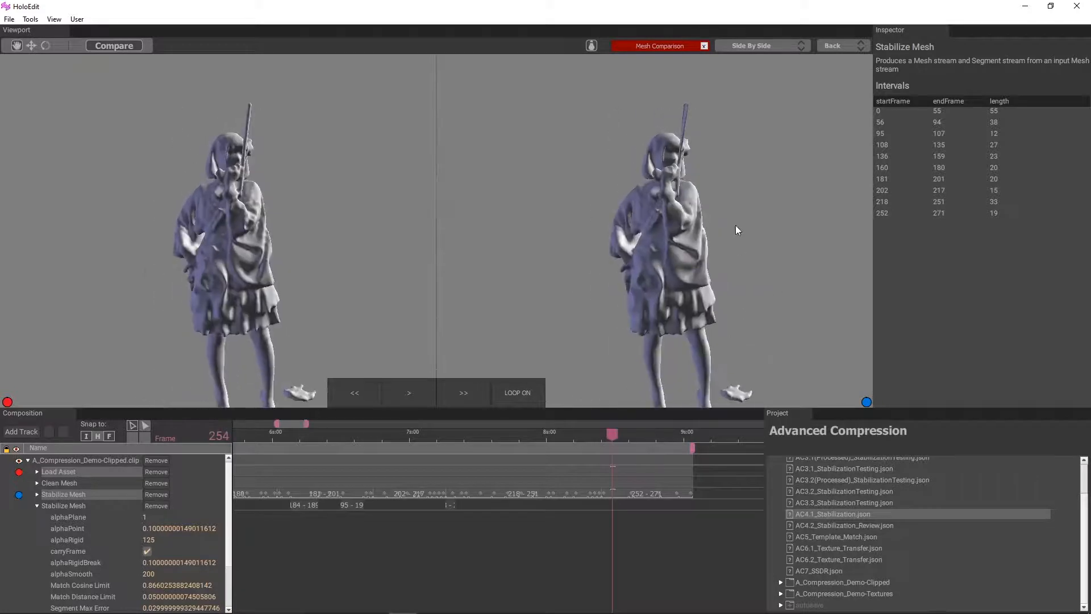
scroll(727, 199, "up", 6)
middle_click_drag(721, 182, 670, 256)
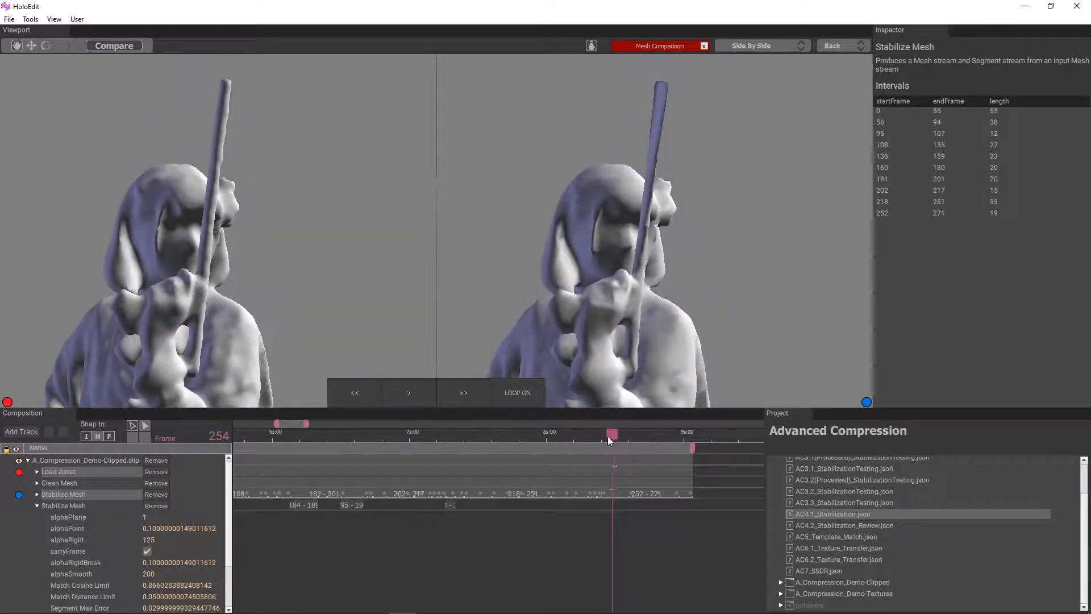
left_click_drag(609, 435, 686, 465)
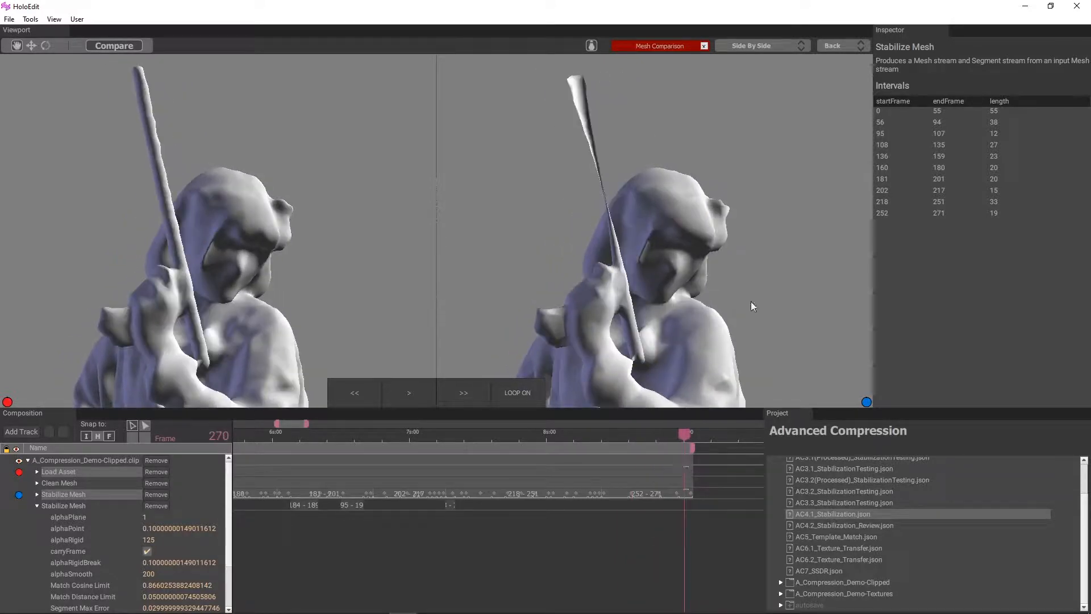
Switch the comparison back to a heatmap and examine the figure around frame 254
left_click(725, 49)
left_click(752, 90)
scroll(484, 391, "down", 3)
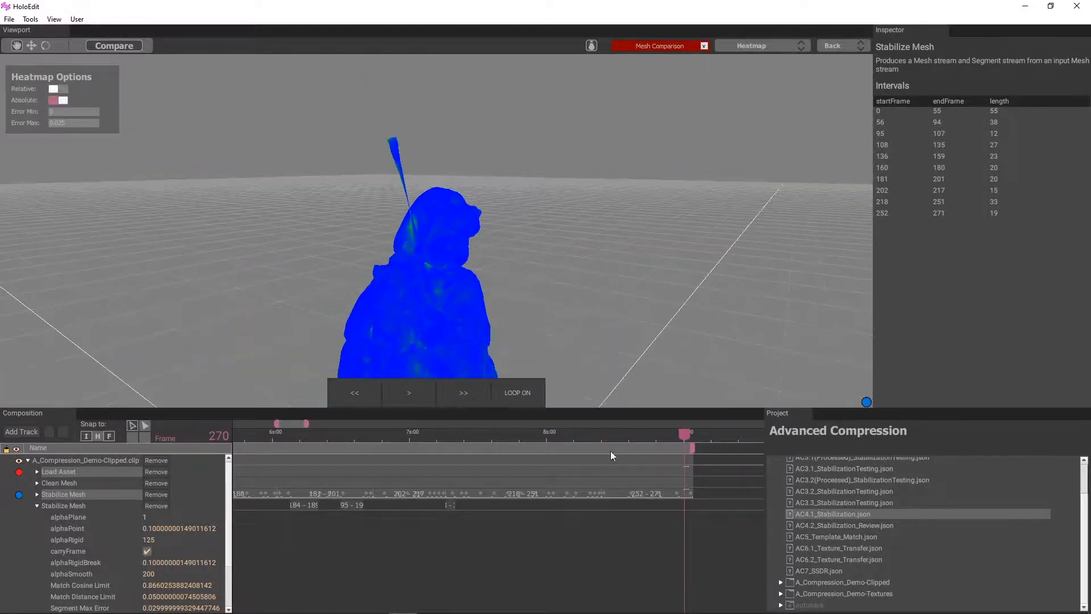
left_click_drag(684, 434, 612, 441)
scroll(646, 329, "down", 3)
middle_click_drag(647, 329, 602, 237)
left_click_drag(602, 237, 534, 171)
Examine the heatmap over the following frames up to 267, focusing on the skirt and legs
left_click_drag(616, 436, 655, 437)
left_click_drag(392, 273, 488, 318)
left_click_drag(652, 435, 621, 437)
left_click_drag(643, 441, 671, 437)
scroll(425, 312, "up", 2)
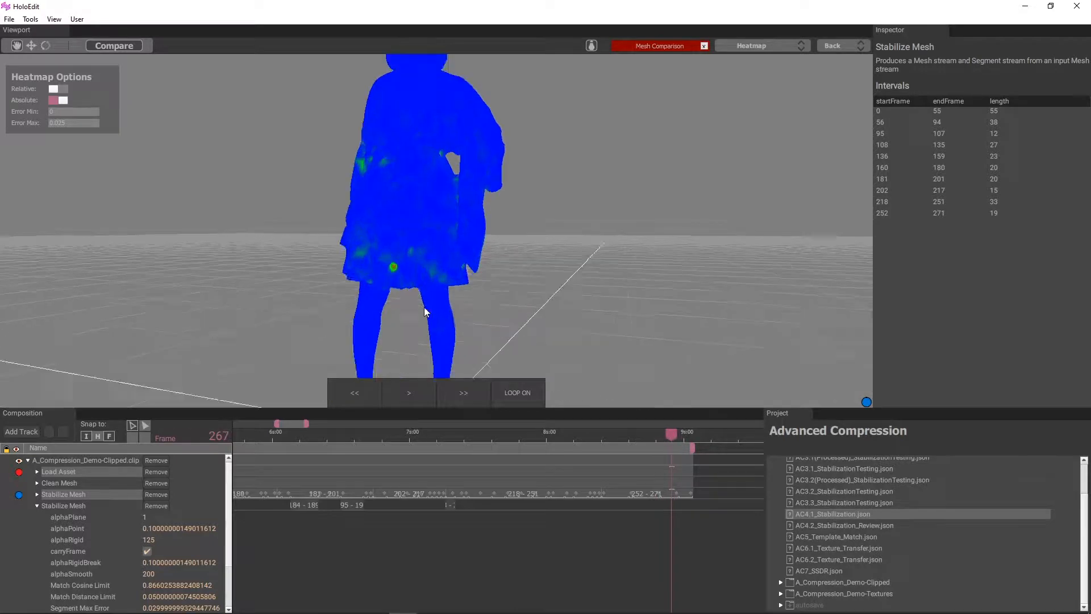
middle_click_drag(425, 312, 459, 295)
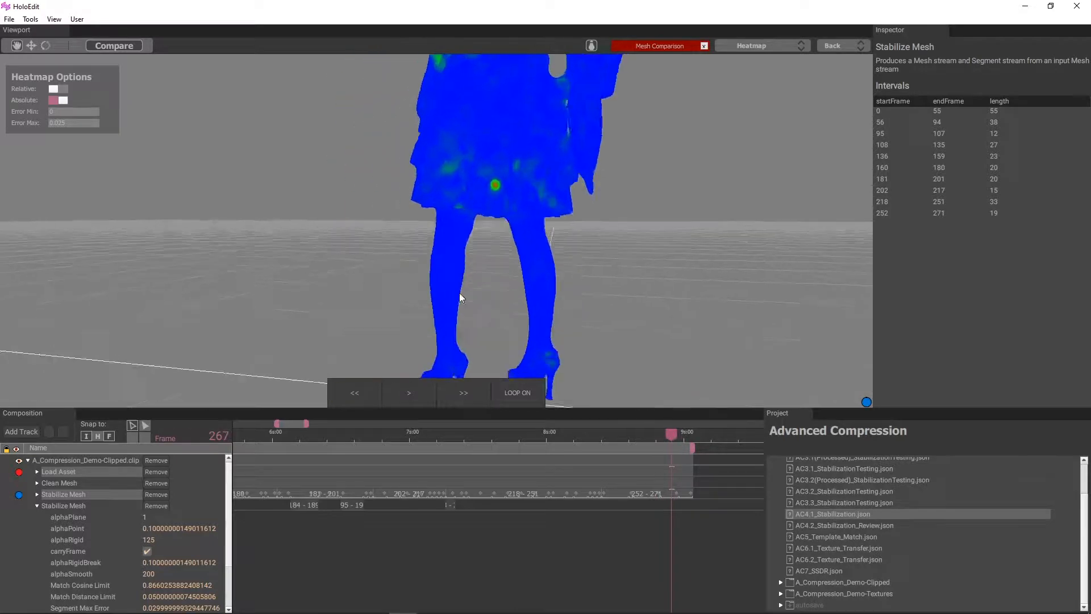
mouse_move(459, 294)
left_mouse_down()
mouse_move(623, 280)
mouse_move(451, 273)
mouse_move(451, 284)
left_mouse_up()
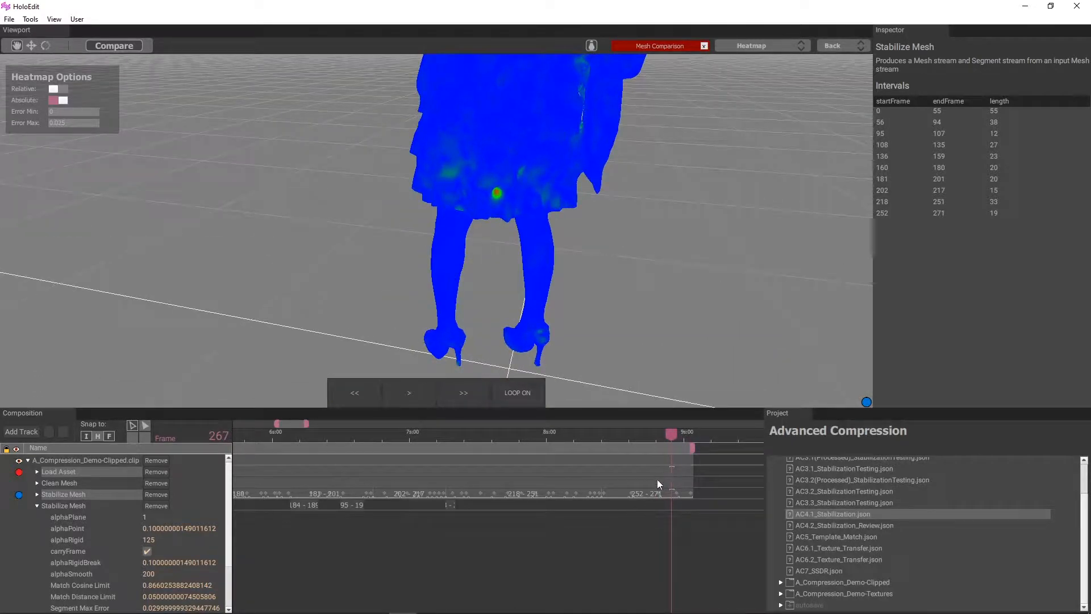
Go to frame 259 and add an interval covering frames 259 to 264 to the second Stabilize Mesh stage
scroll(673, 435, "up", 2)
left_click_drag(673, 435, 600, 462)
scroll(686, 452, "up", 2)
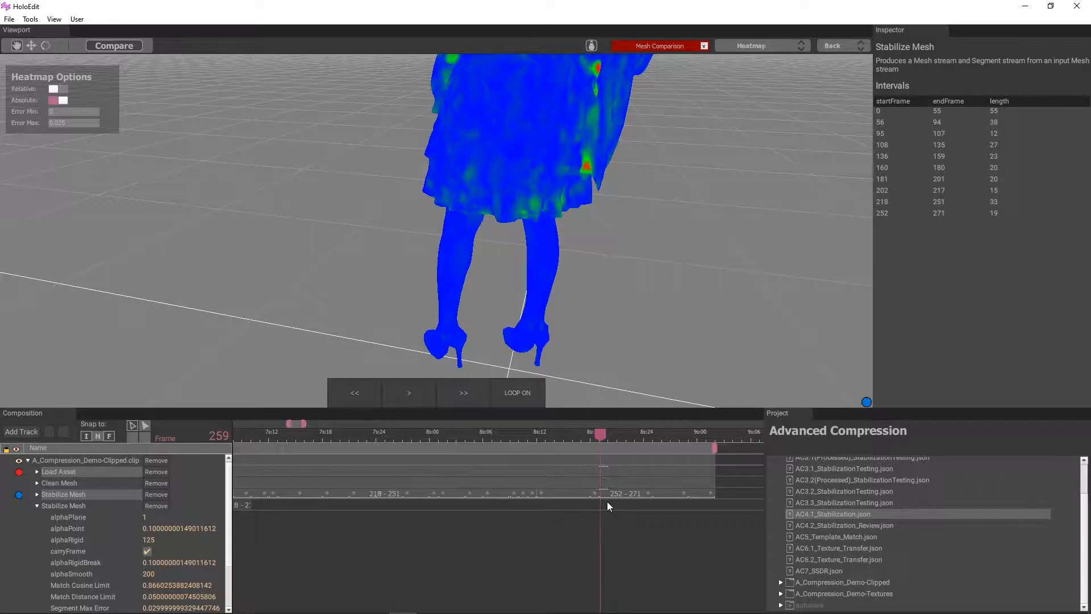
left_click_drag(606, 502, 650, 506)
right_click(650, 505)
left_click(684, 512)
Add an interval covering frames 265 to 268 to the second Stabilize Mesh stage
mouse_move(598, 450)
left_mouse_down()
mouse_move(642, 433)
mouse_move(683, 455)
left_mouse_up()
left_click_drag(684, 506, 656, 506)
right_click(657, 507)
left_click(694, 512)
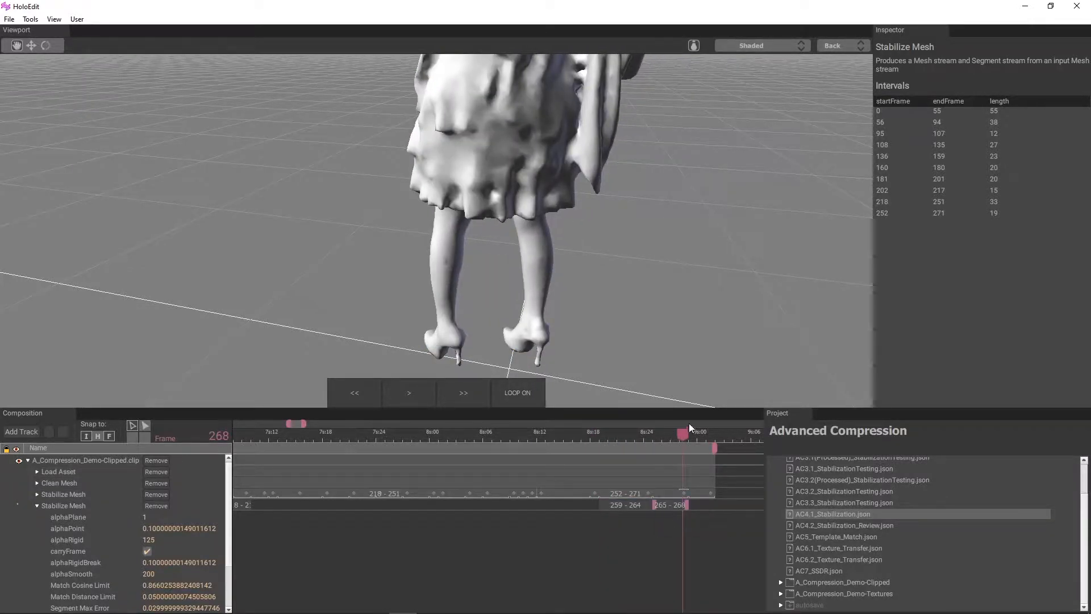
Set the second Stabilize Mesh stage's Segment Max Error to 0.02
left_click_drag(682, 433, 664, 435)
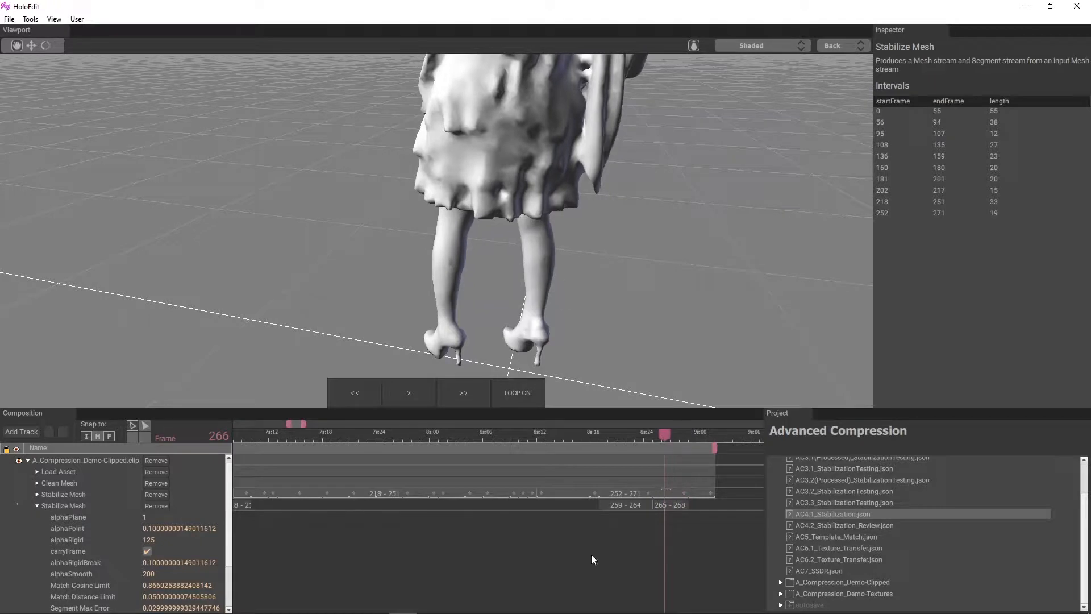
scroll(131, 557, "down", 1)
double_click(181, 573)
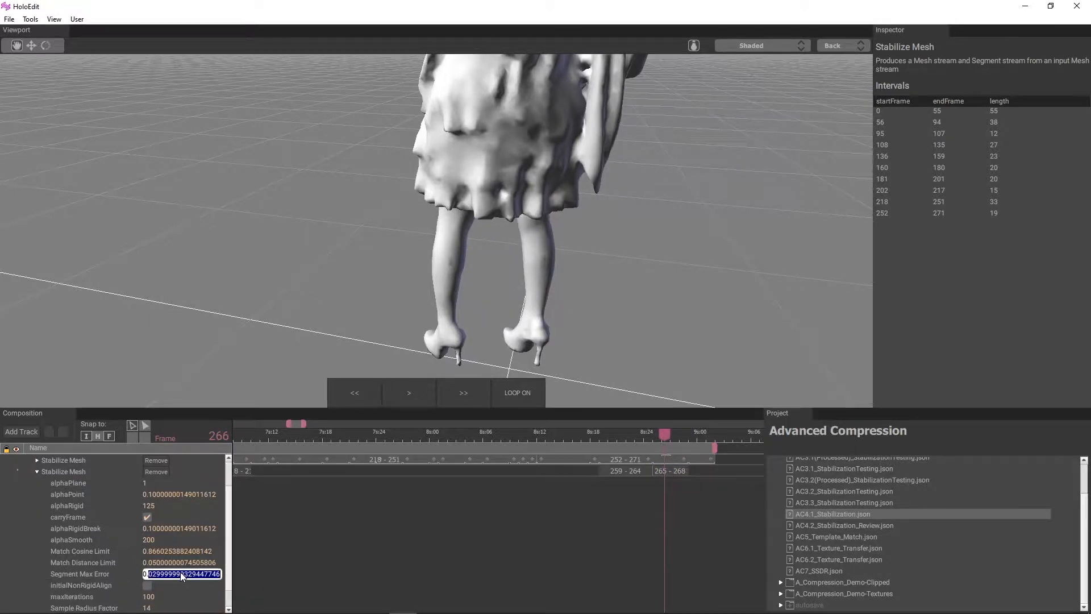
type("02")
key("Return")
mouse_move(663, 431)
left_mouse_down()
mouse_move(691, 433)
mouse_move(637, 433)
mouse_move(676, 435)
left_mouse_up()
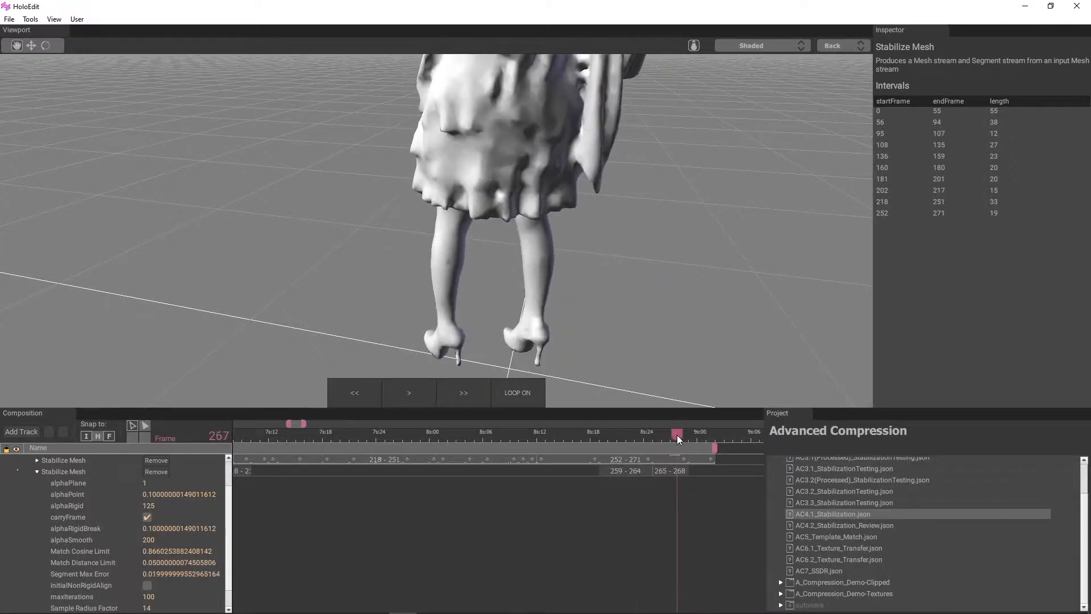
scroll(485, 473, "down", 3)
scroll(424, 497, "down", 5)
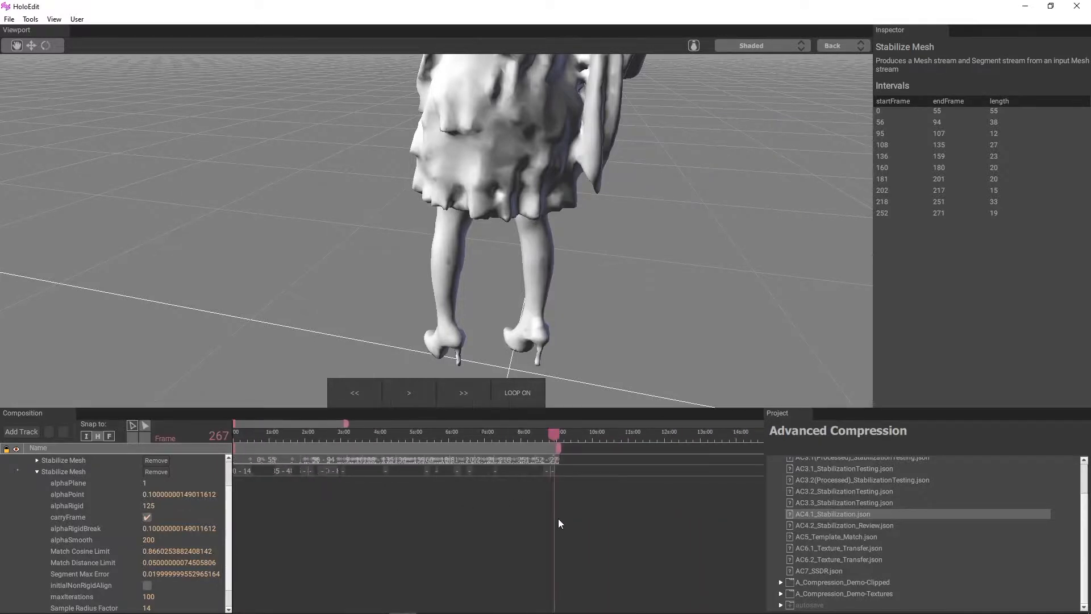
left_click(8, 19)
left_click(39, 57)
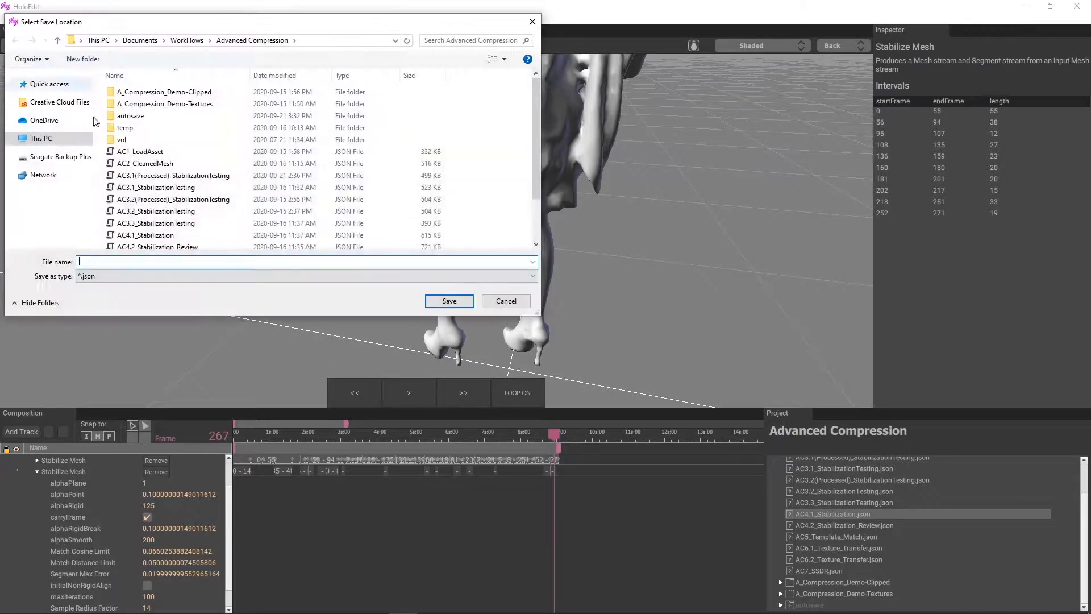
scroll(238, 209, "down", 1)
scroll(227, 218, "down", 1)
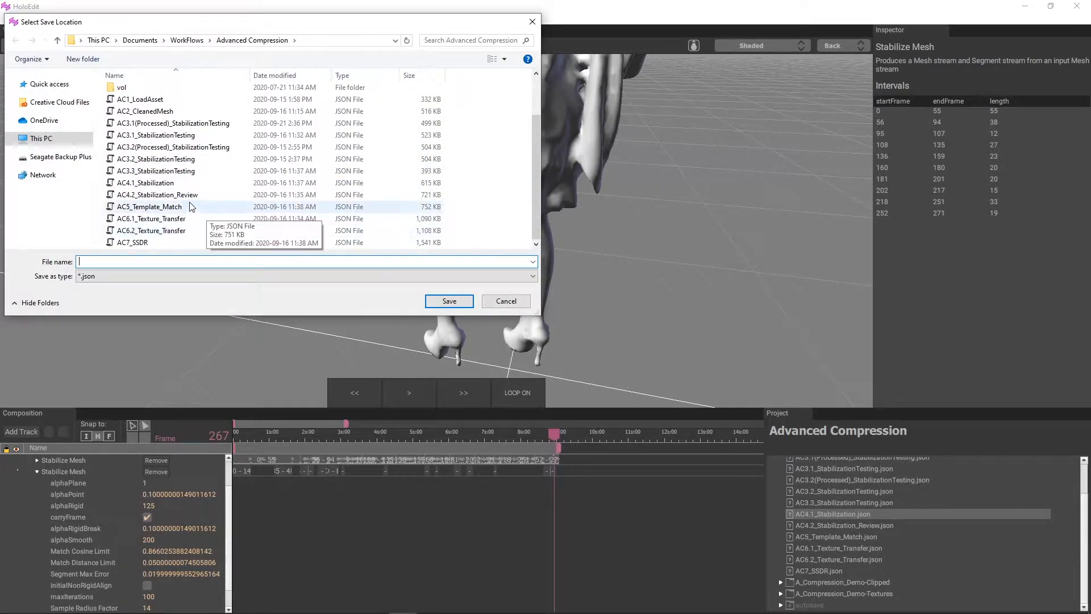
left_click(174, 195)
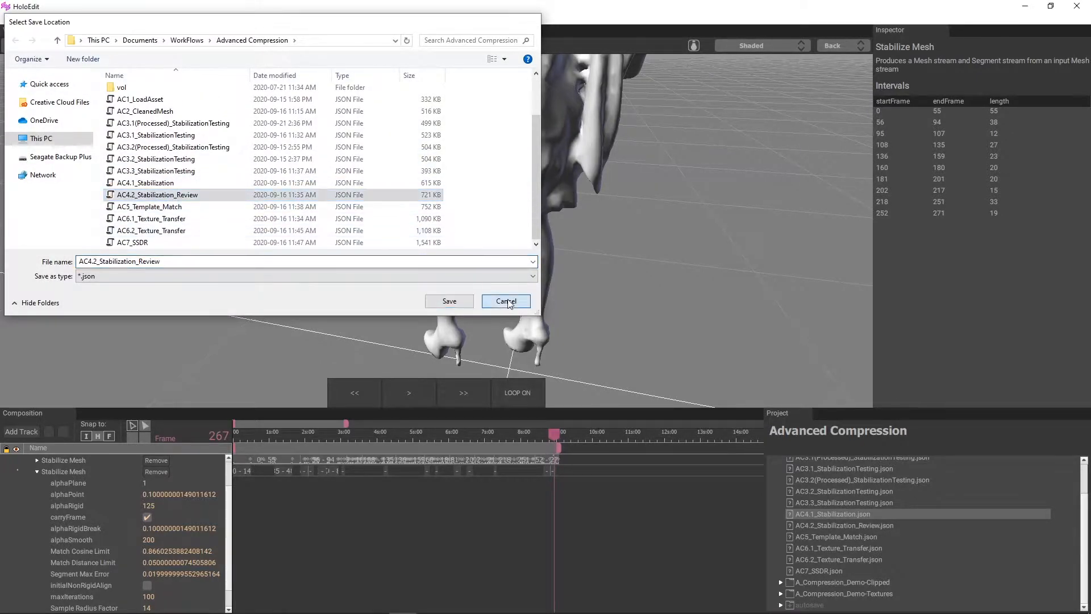
left_click(449, 301)
Select all intervals of the second Stabilize Mesh stage and execute them
left_click_drag(581, 500, 235, 471)
right_click(237, 472)
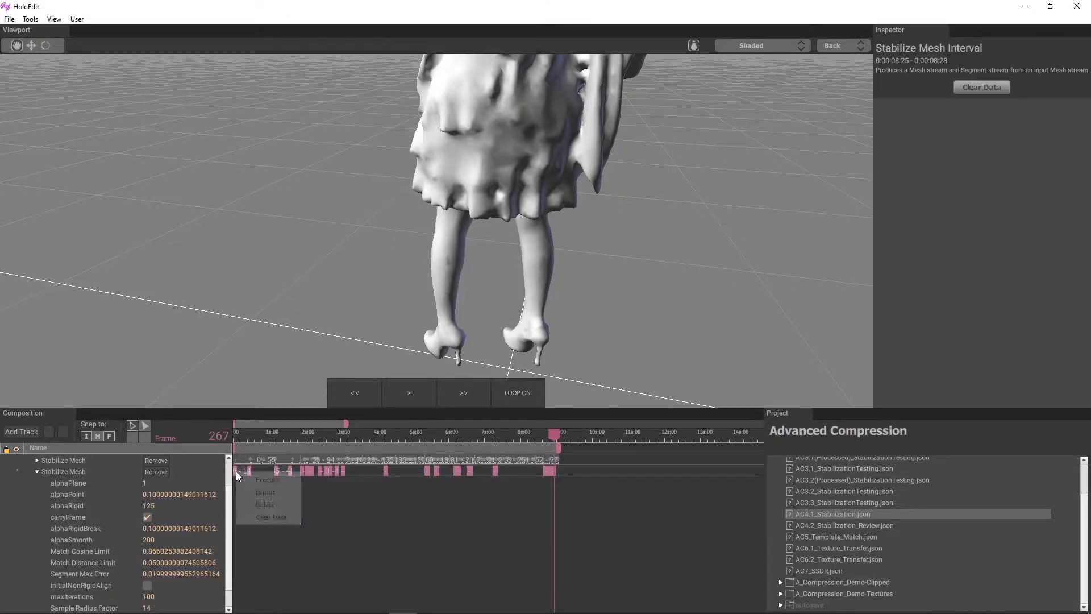
left_click(265, 479)
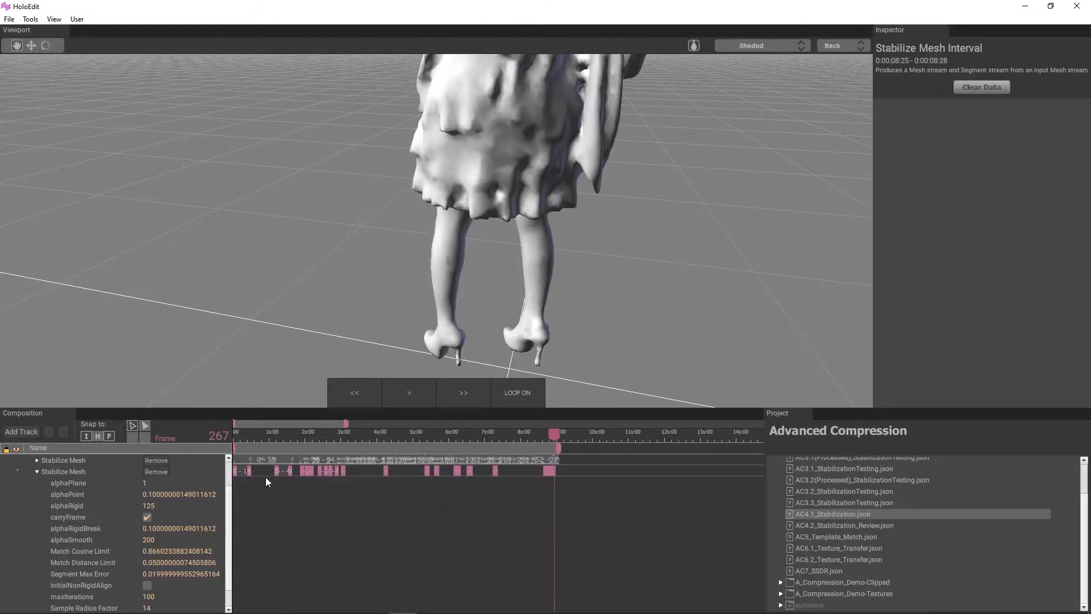